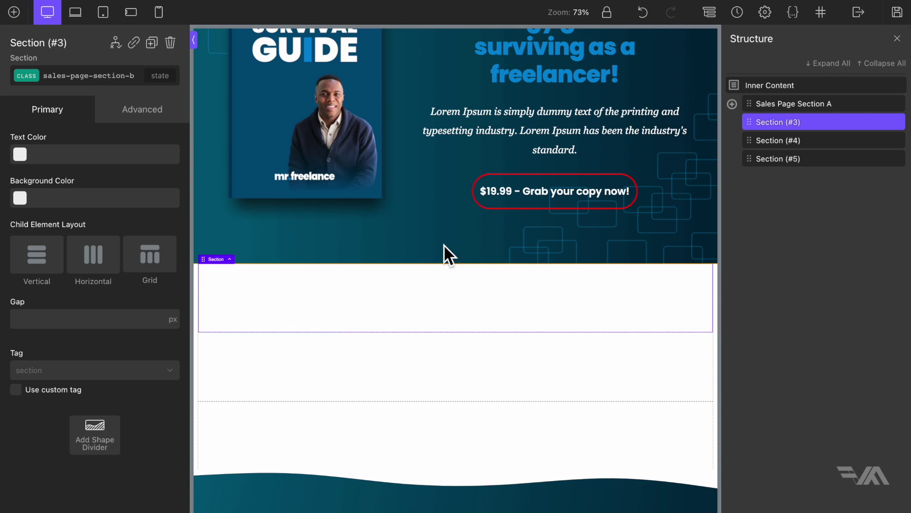
Set the background color of the empty section below the book hero to Primary - Dark Dark Blue
scroll(444, 244, "up", 2)
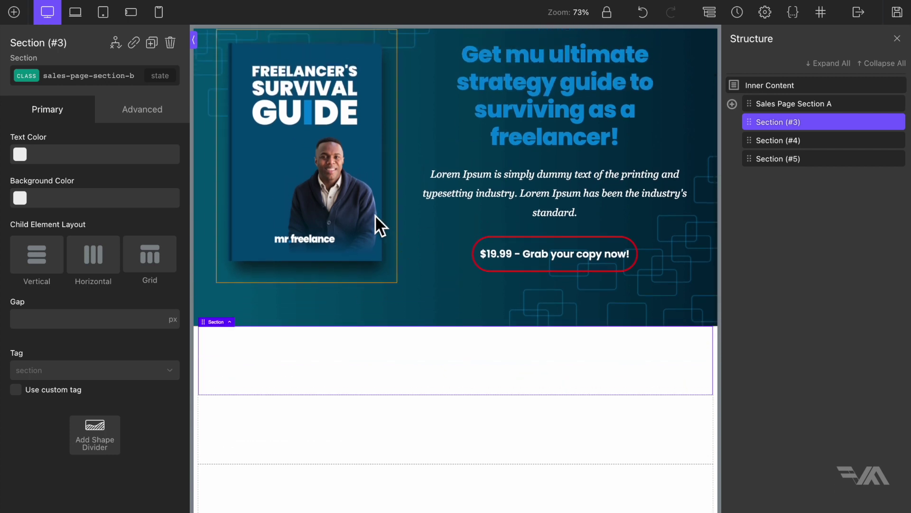
scroll(375, 215, "down", 2)
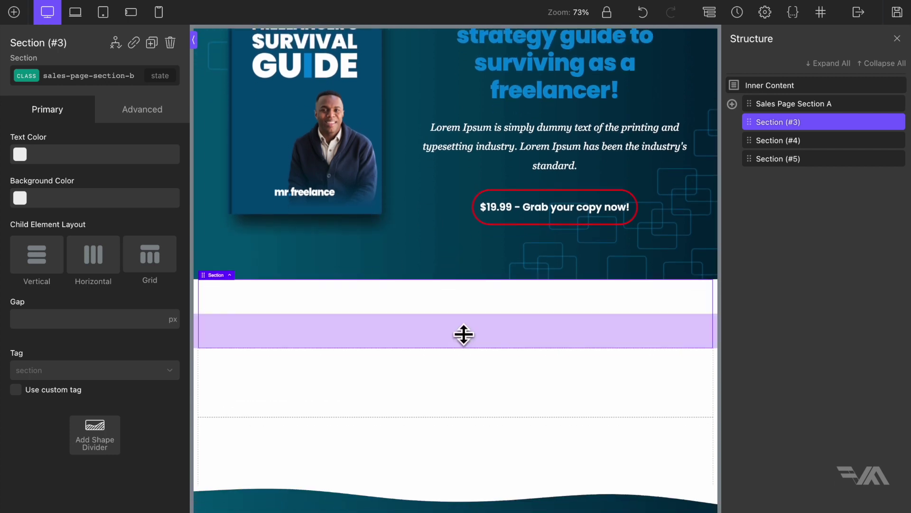
scroll(520, 318, "up", 1)
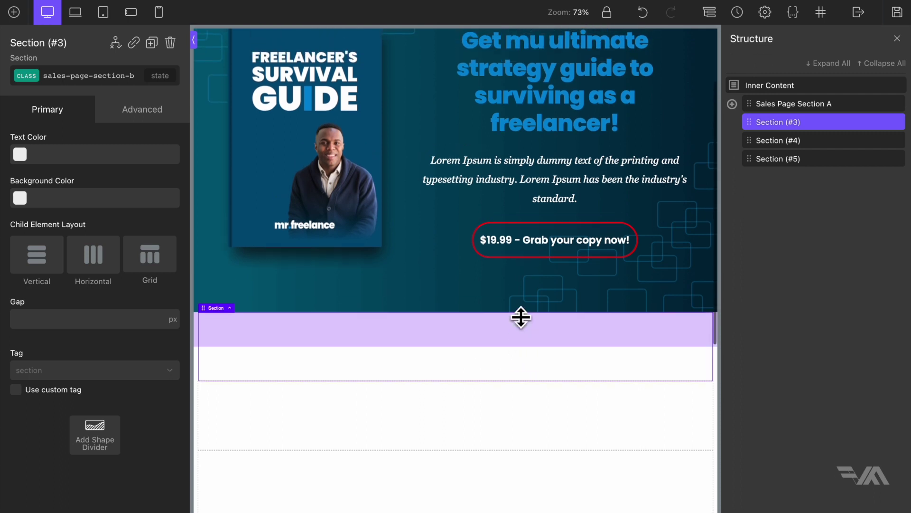
scroll(494, 293, "down", 1)
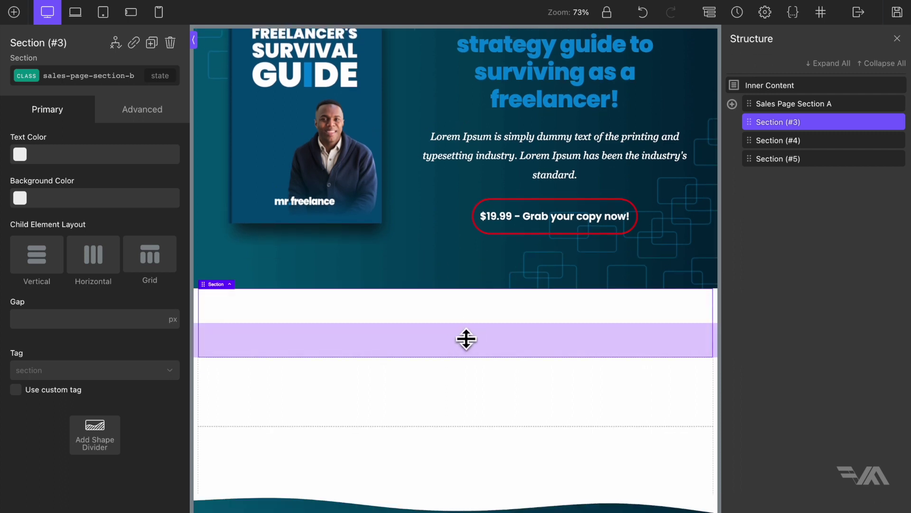
left_click(151, 117)
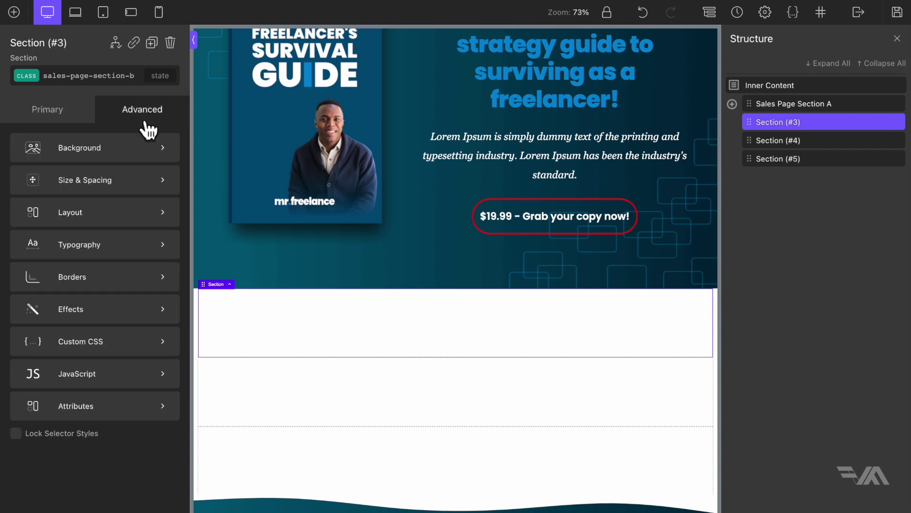
left_click(131, 150)
left_click(20, 176)
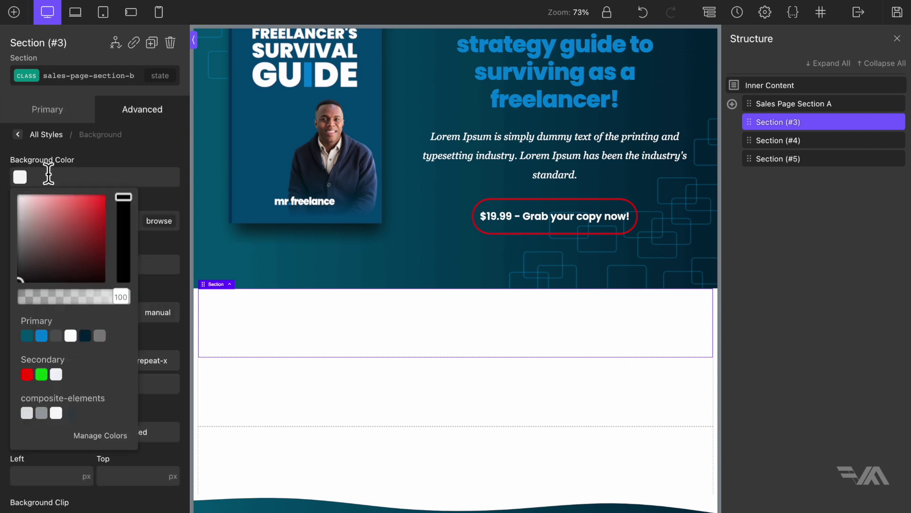
left_click(85, 336)
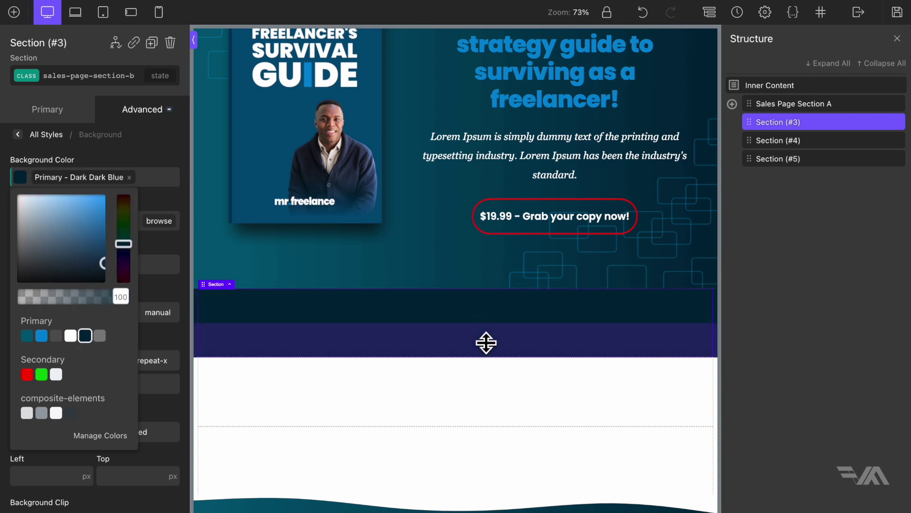
Insert a Columns element into the dark blue section with the 25 25 25 25 layout
left_click(17, 14)
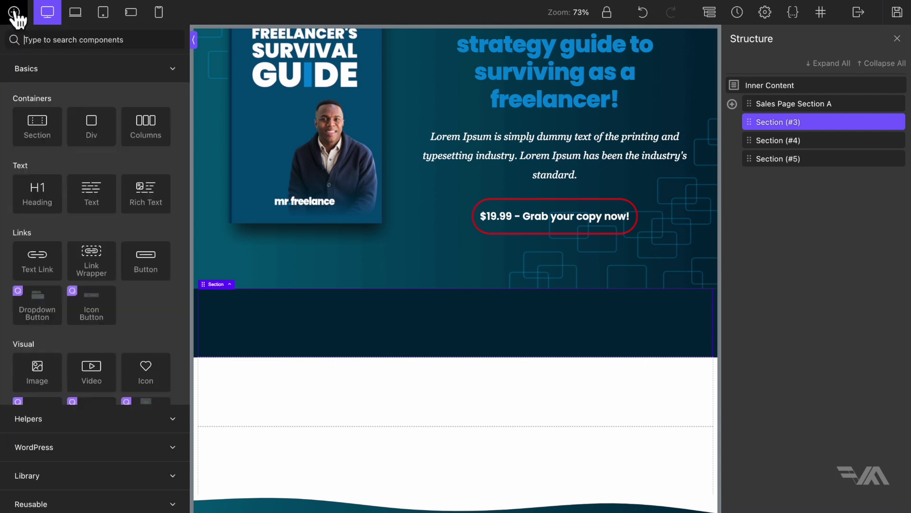
left_click(151, 129)
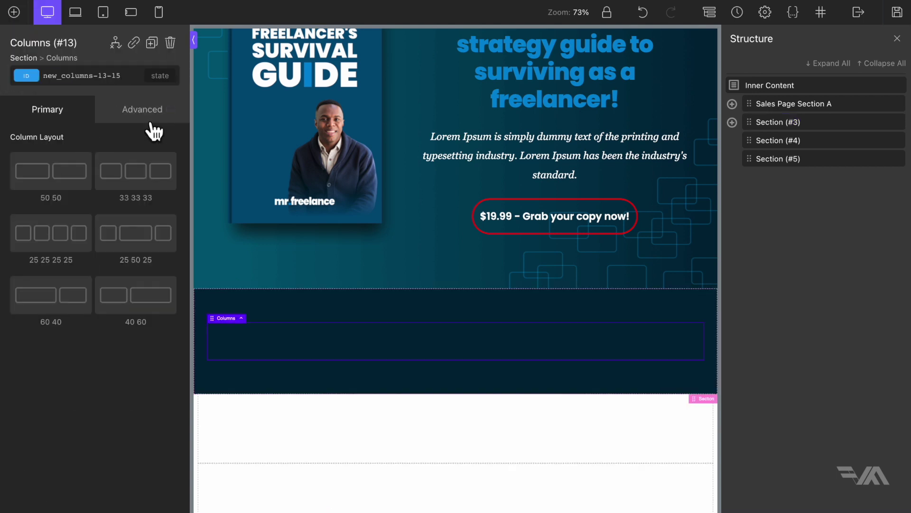
left_click(71, 246)
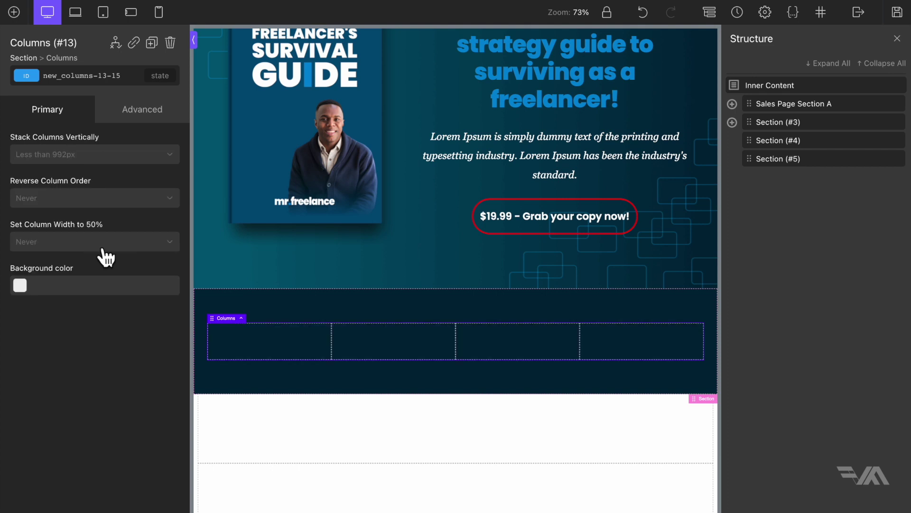
Add a Text element to the first column and assign it the existing main-text-dark class
left_click(269, 340)
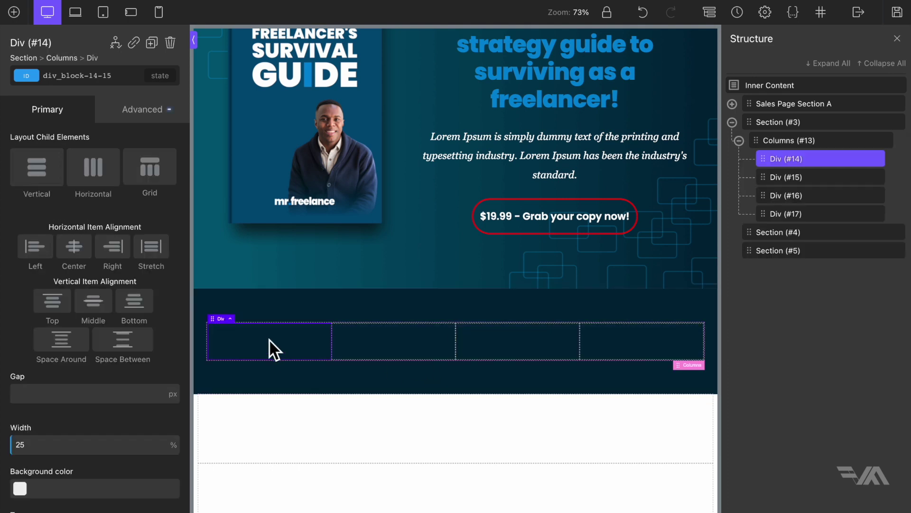
left_click(14, 13)
left_click(93, 195)
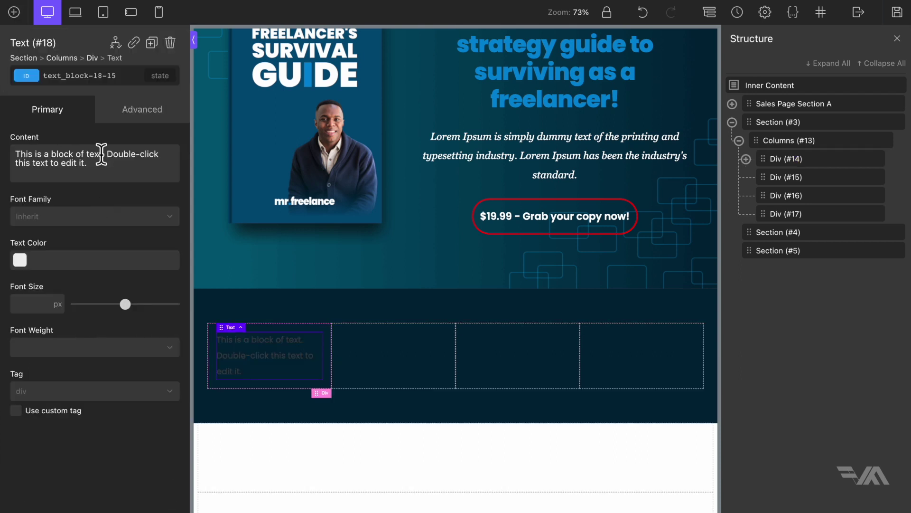
left_click(35, 78)
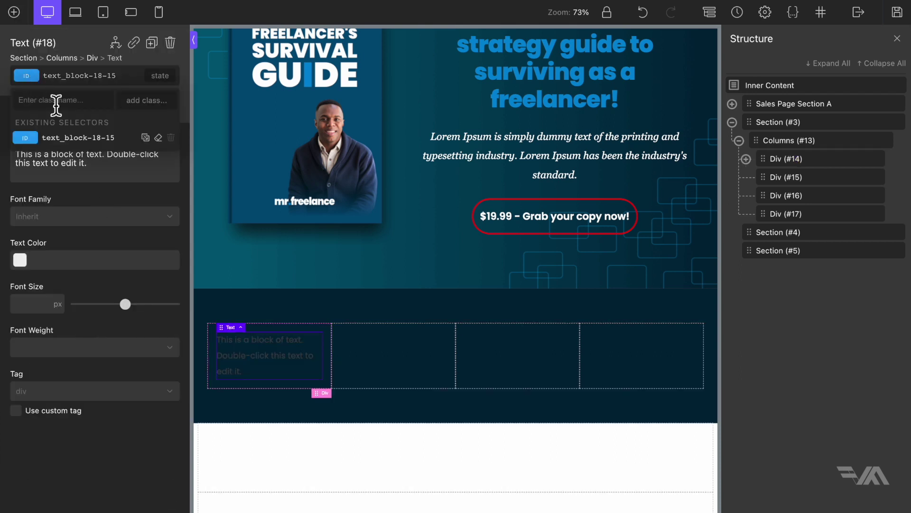
type("main")
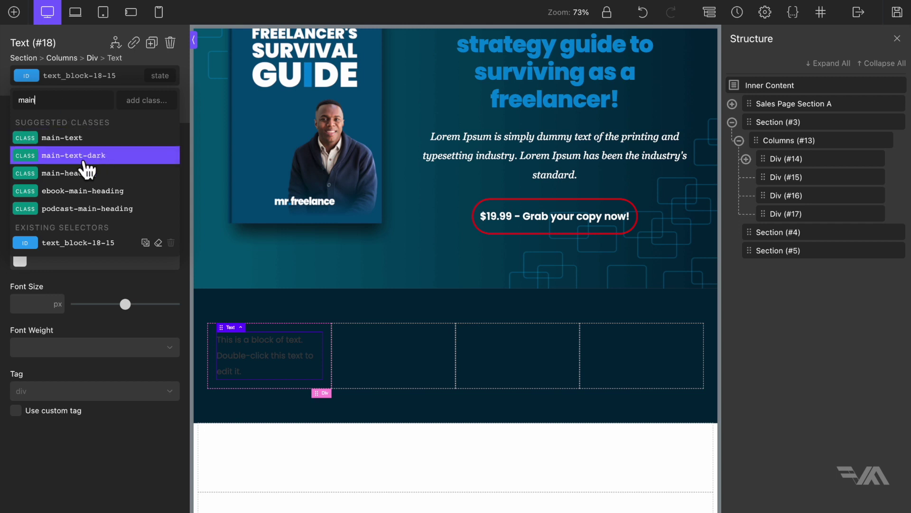
left_click(91, 157)
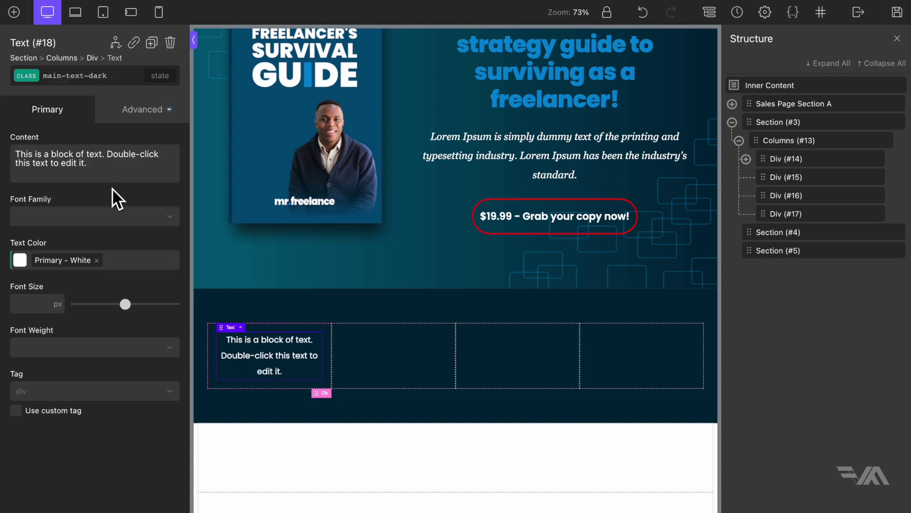
Replace the placeholder content of the first column's text with "As featured in"
triple_click(105, 173)
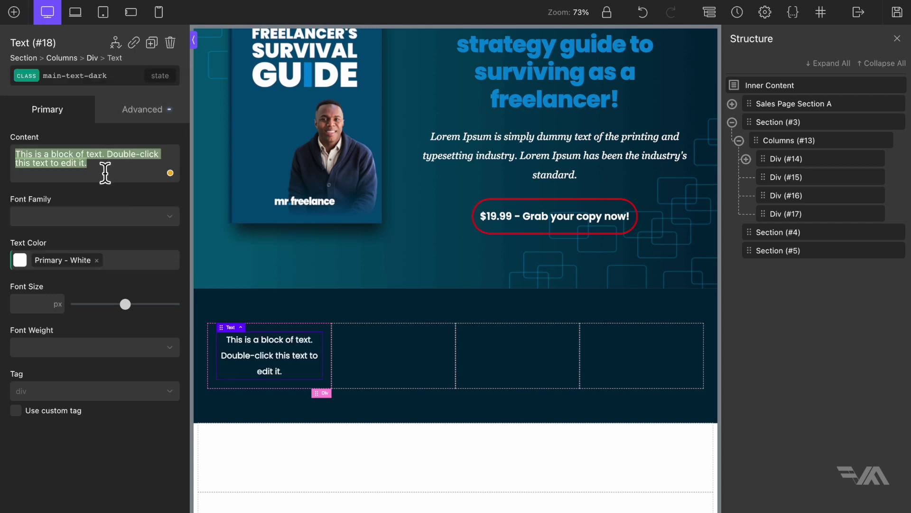
type("As feature")
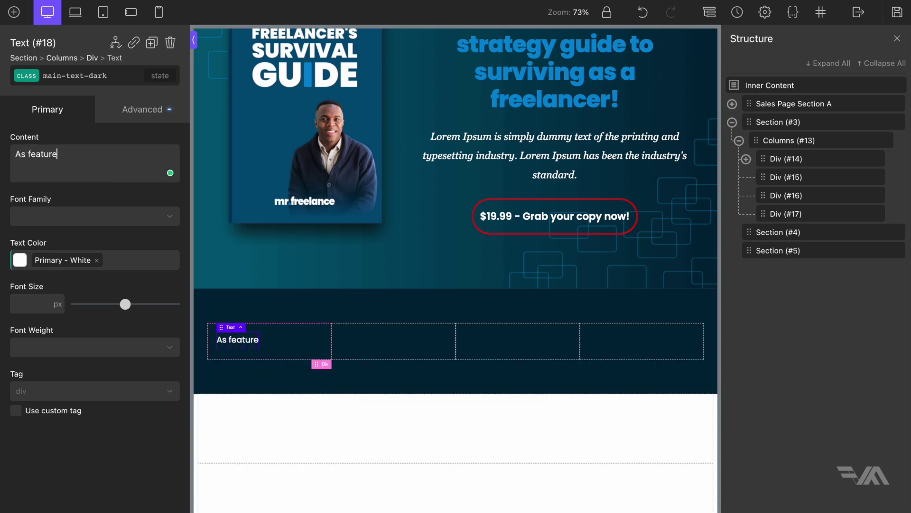
type("d in")
left_click(305, 346)
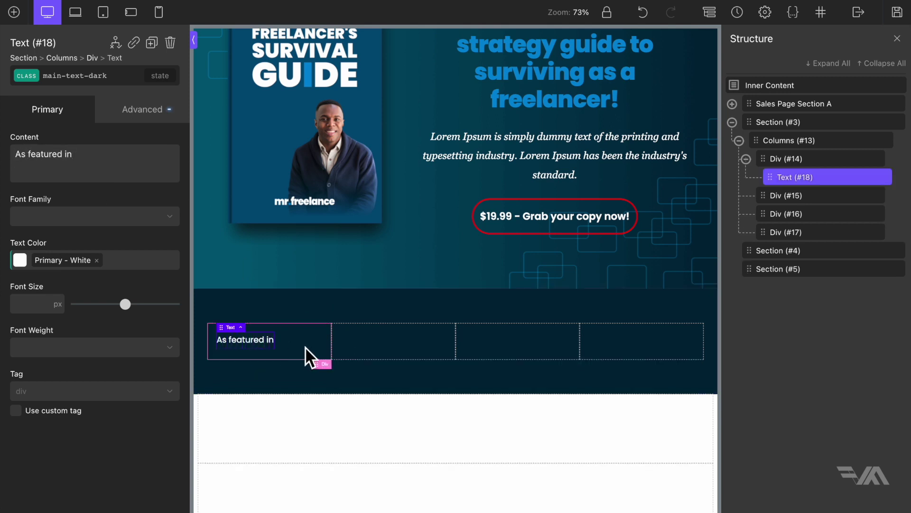
Align the first column's content to the center horizontally and the middle vertically
left_click(306, 345)
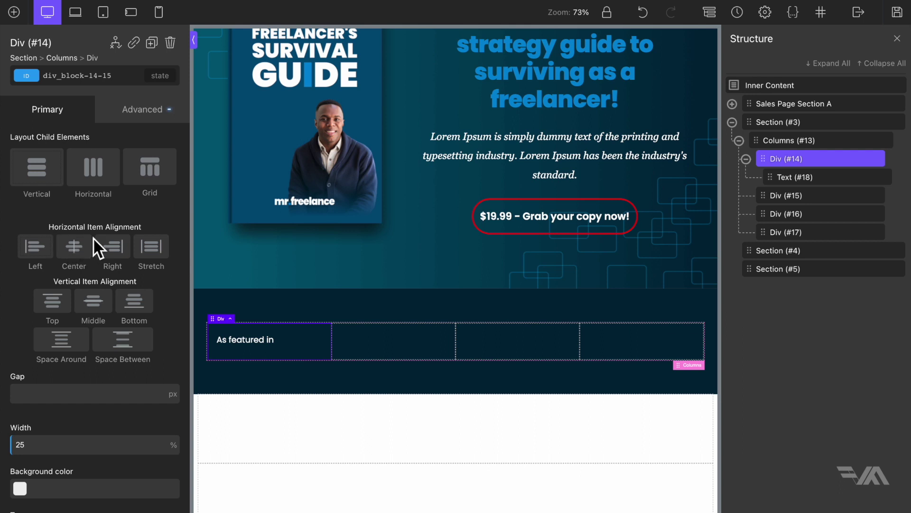
left_click(80, 248)
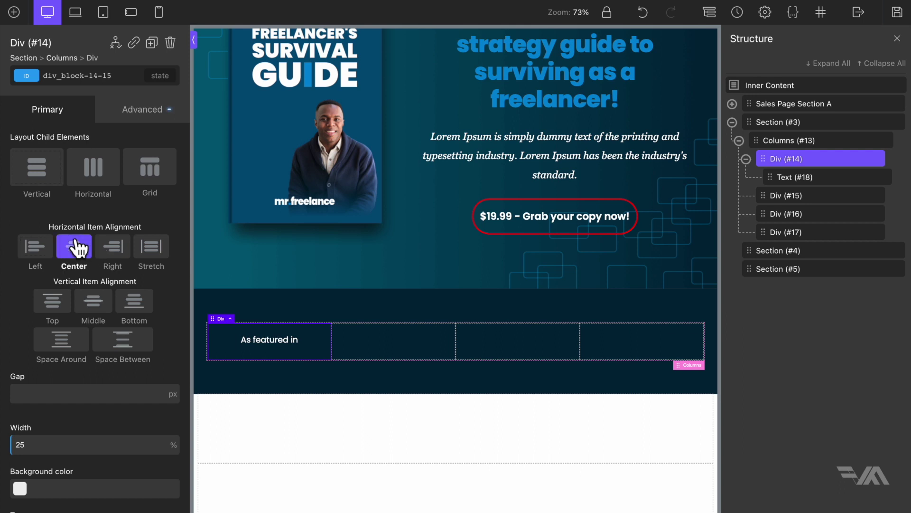
left_click(100, 309)
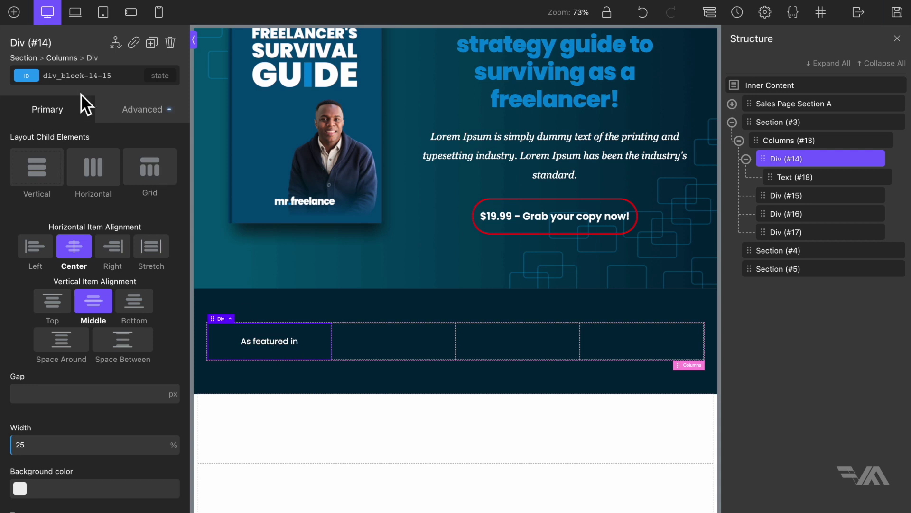
Add a new class named sales-page-featured-txt to the "As featured in" text
left_click(46, 80)
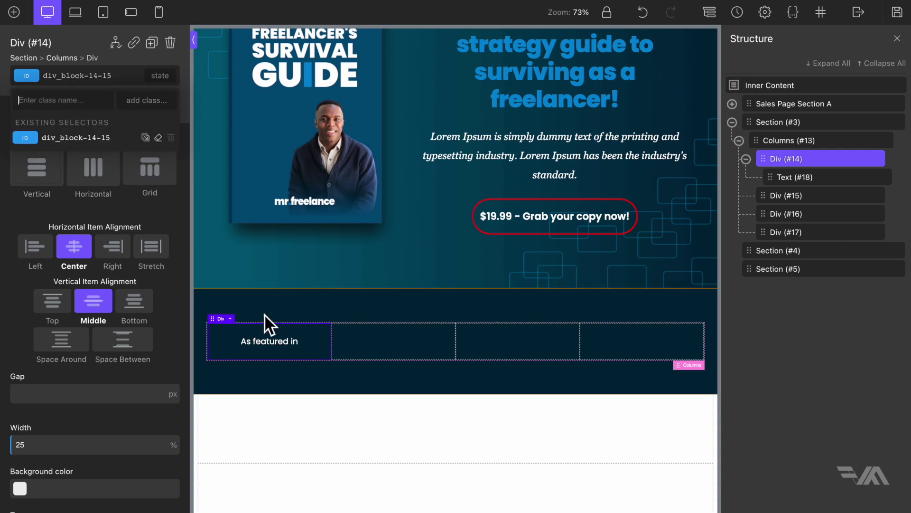
left_click(280, 342)
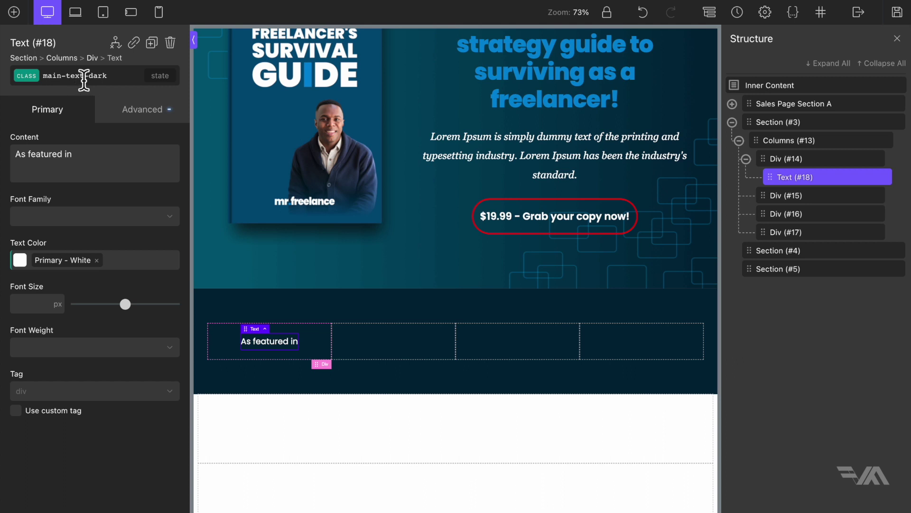
left_click(36, 78)
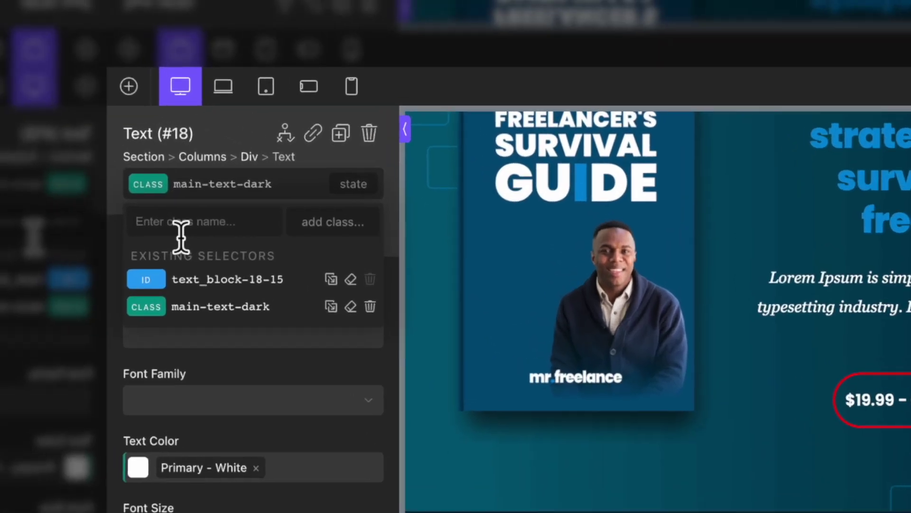
type("sales-page-")
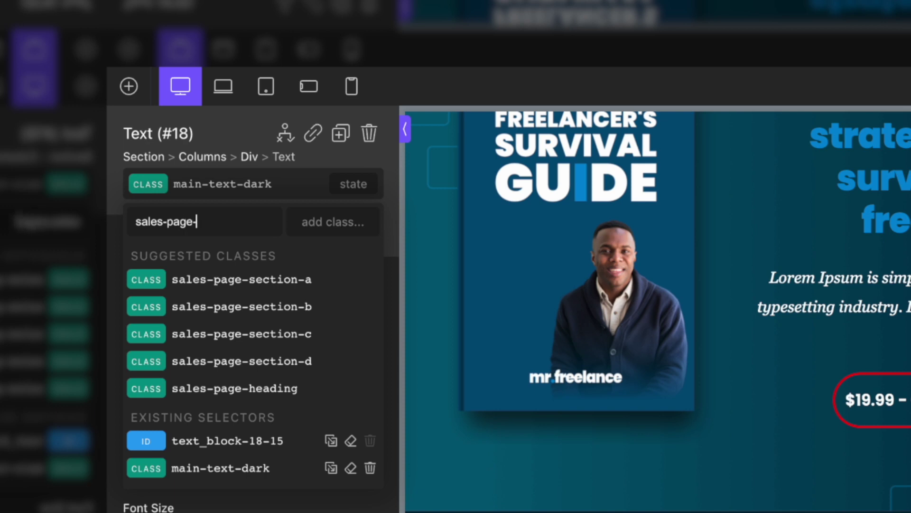
type("featured-tex")
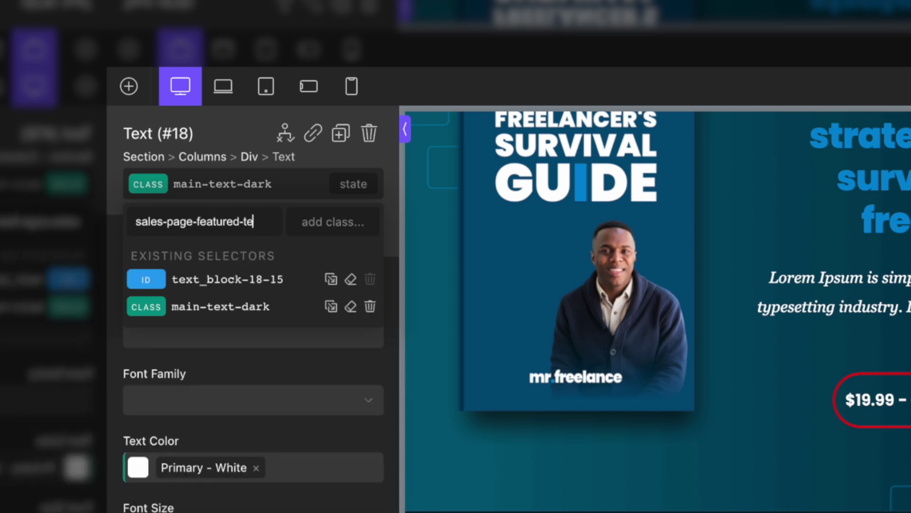
key("BackSpace")
key("BackSpace")
type("xt")
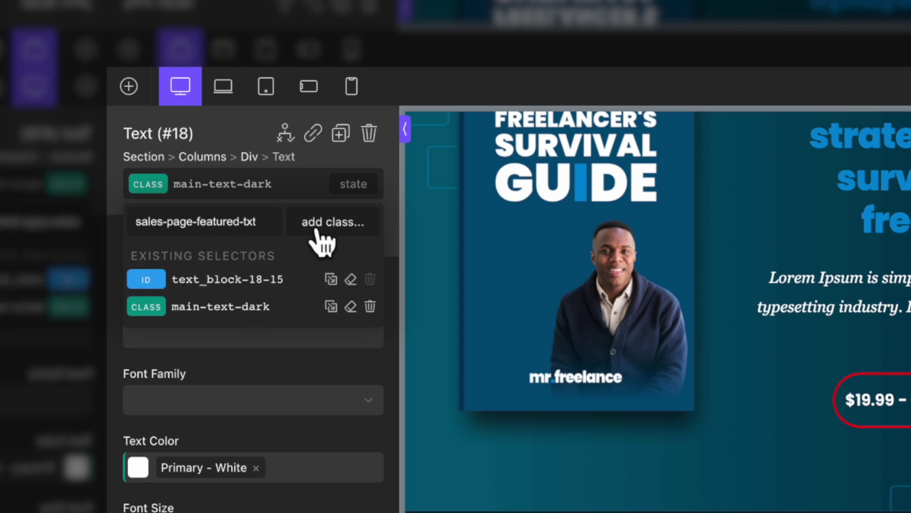
left_click(341, 228)
Copy the main-text-dark styles to the sales-page-featured-txt class and remove main-text-dark from the text element
left_click(149, 184)
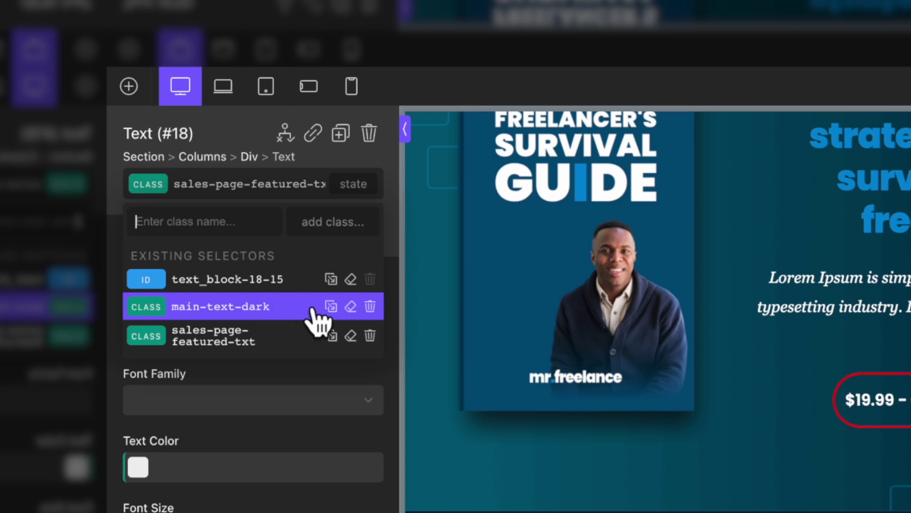
left_click(331, 306)
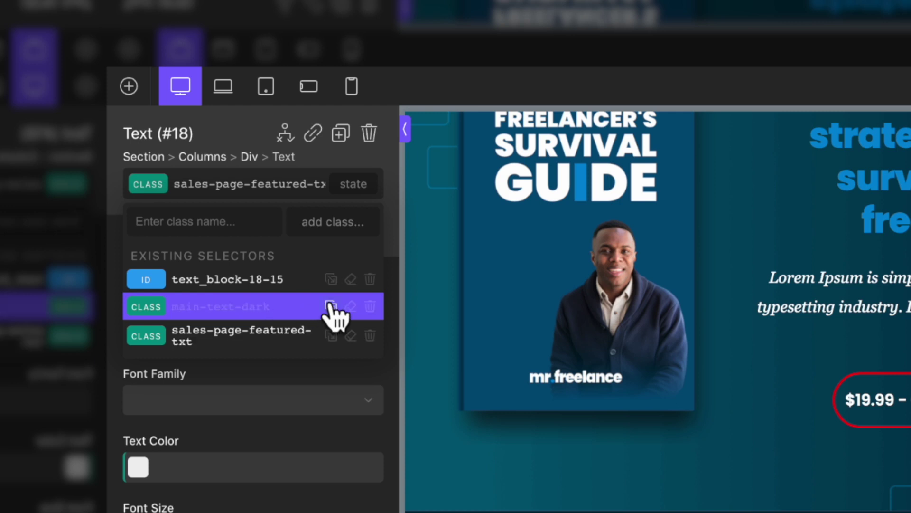
left_click(247, 338)
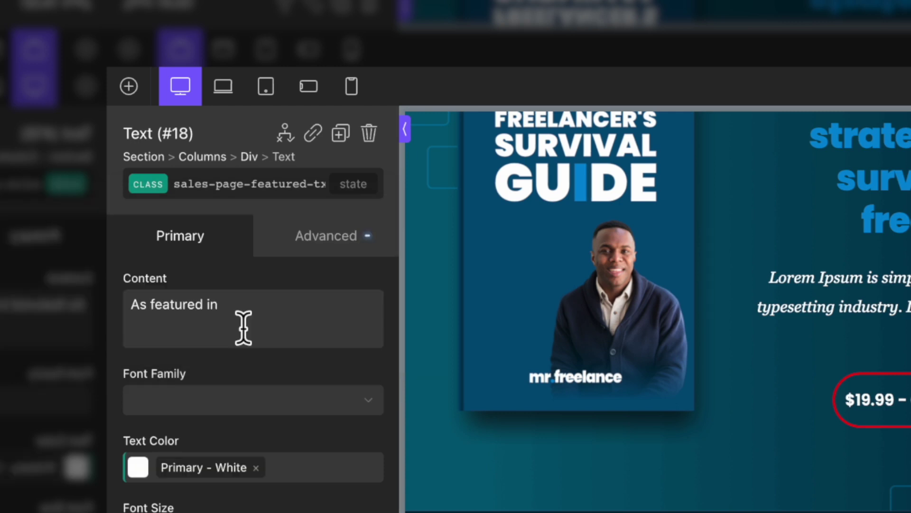
left_click(151, 184)
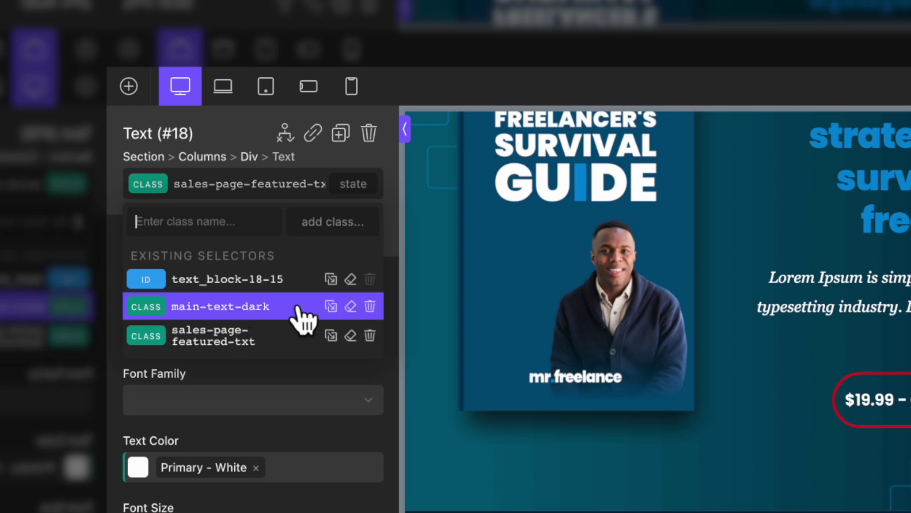
left_click(370, 306)
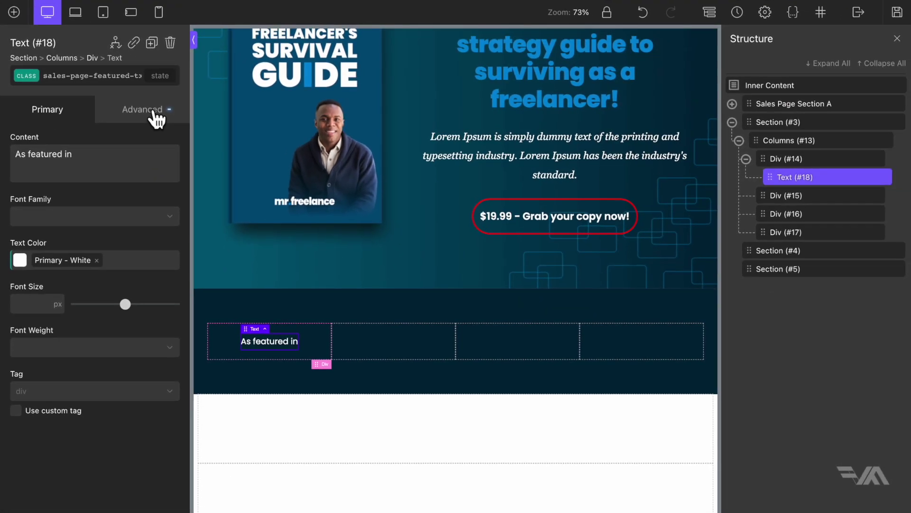
Set the text color of the sales-page-featured-txt class to white at 40% opacity
left_click(209, 155)
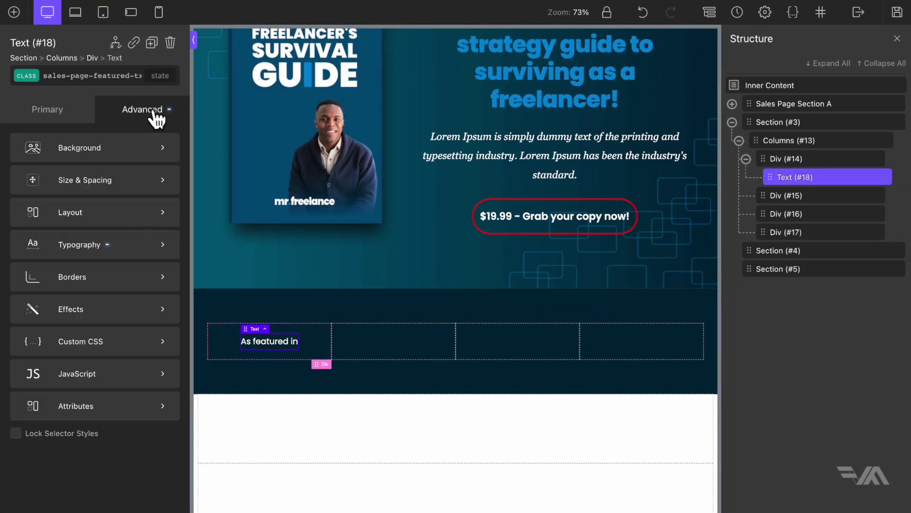
left_click(190, 302)
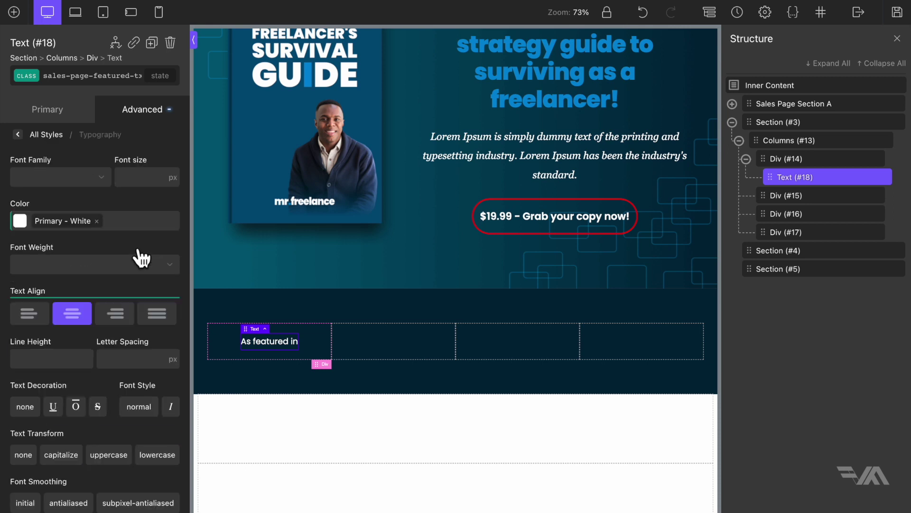
left_click(21, 222)
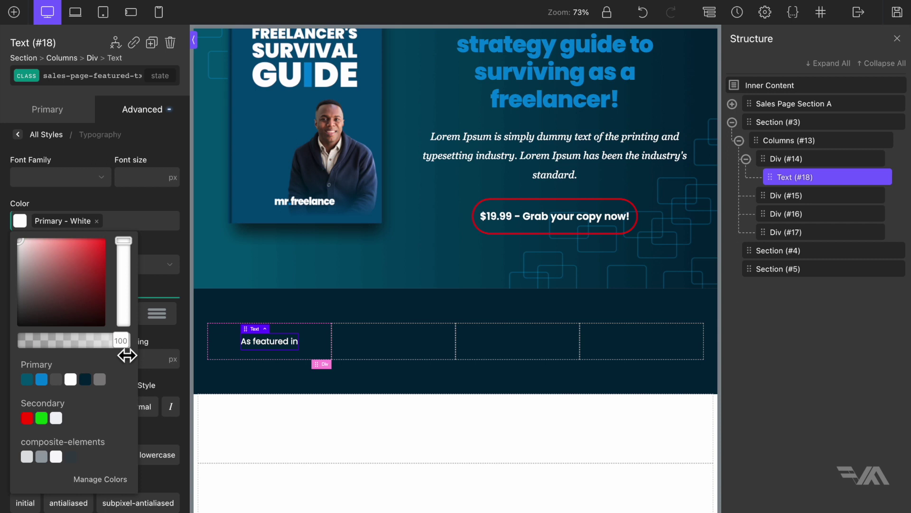
left_click_drag(128, 355, 76, 354)
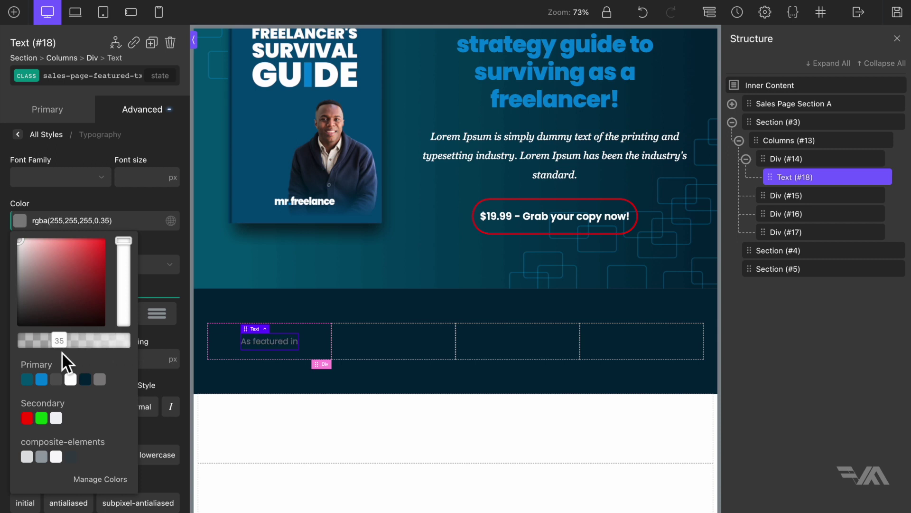
left_click_drag(66, 352, 67, 351)
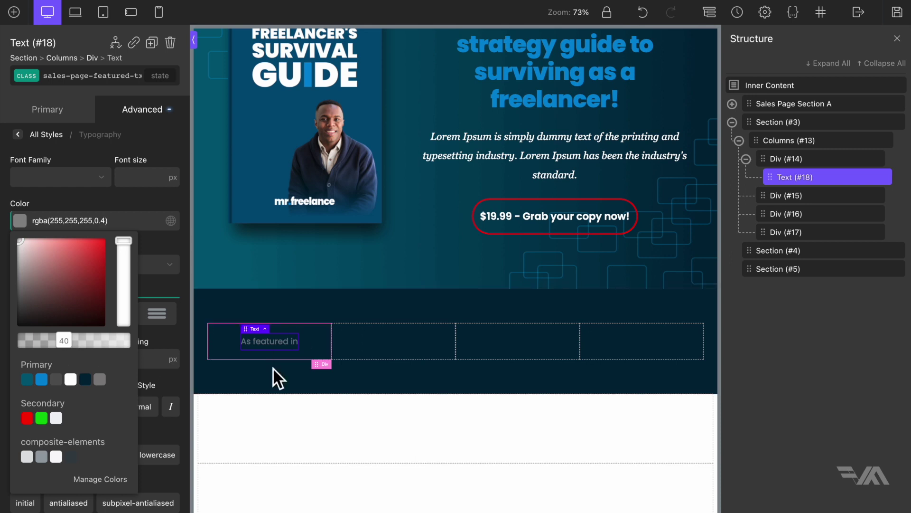
left_click(400, 338)
left_click(510, 344)
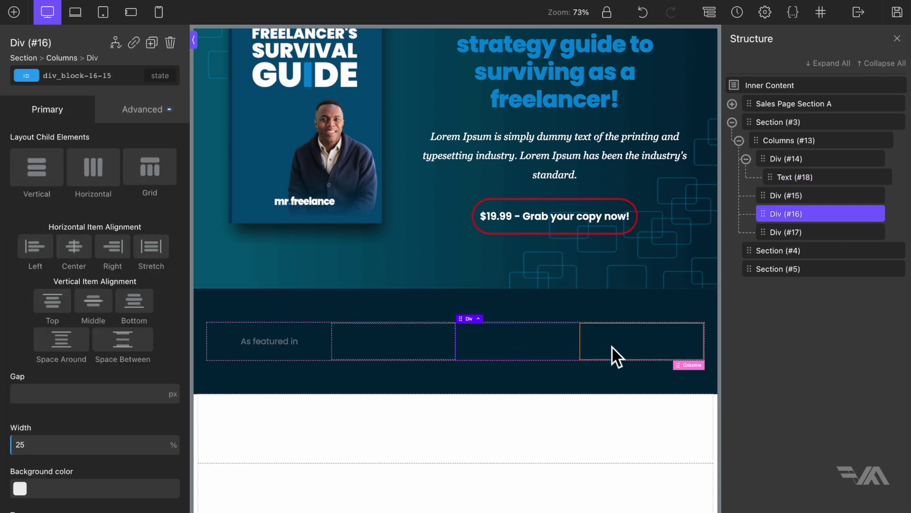
left_click(625, 340)
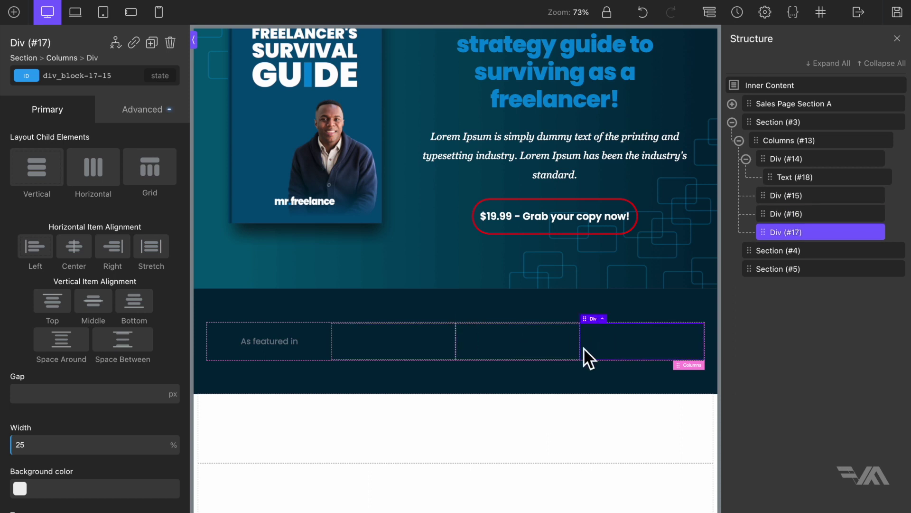
left_click(529, 349)
left_click(429, 346)
left_click(517, 351)
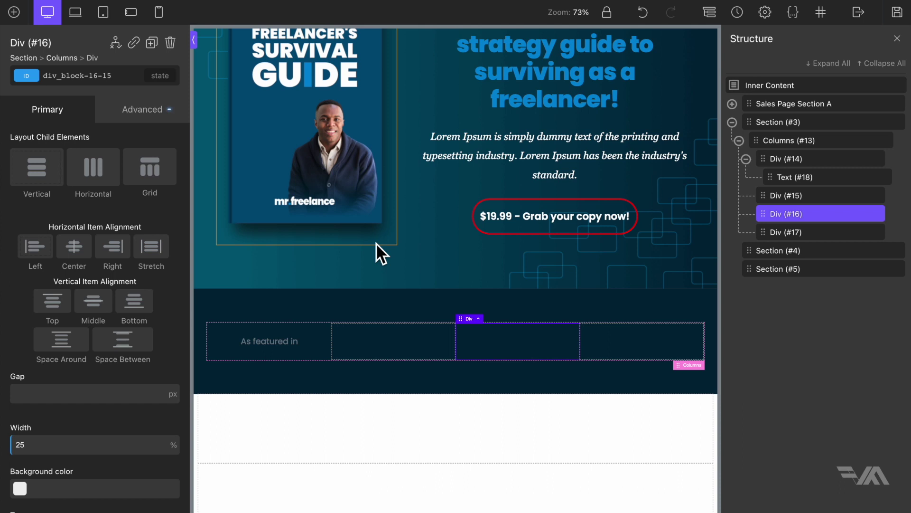
Add an Image element to the second column of the "As featured in" strip
left_click(406, 341)
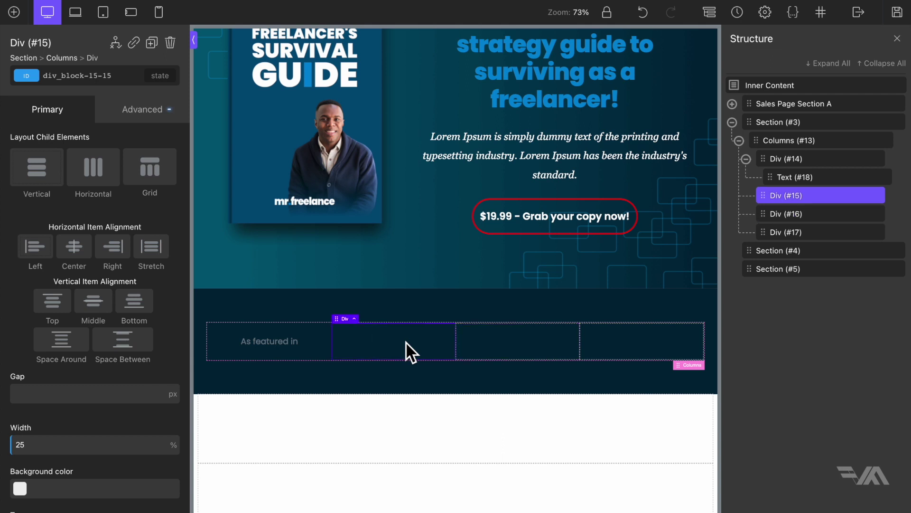
left_click(14, 12)
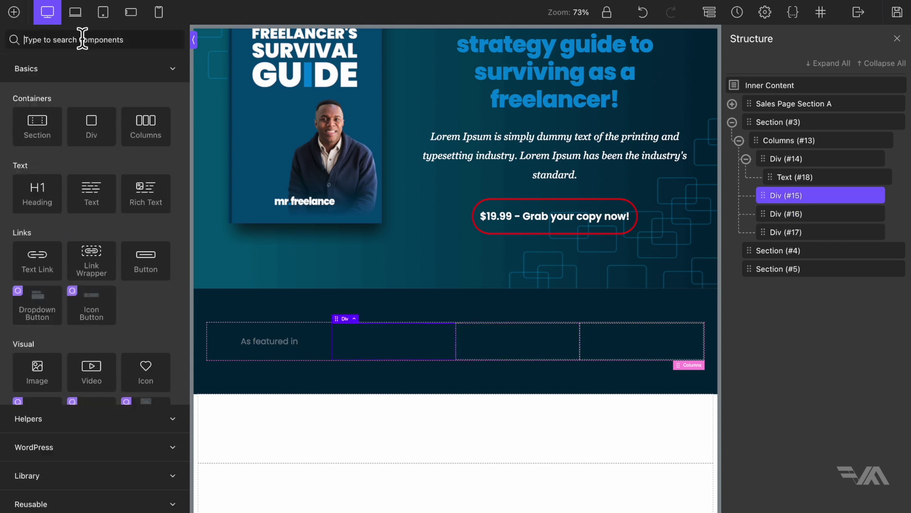
type("sime")
key("BackSpace")
key("BackSpace")
key("BackSpace")
key("BackSpace")
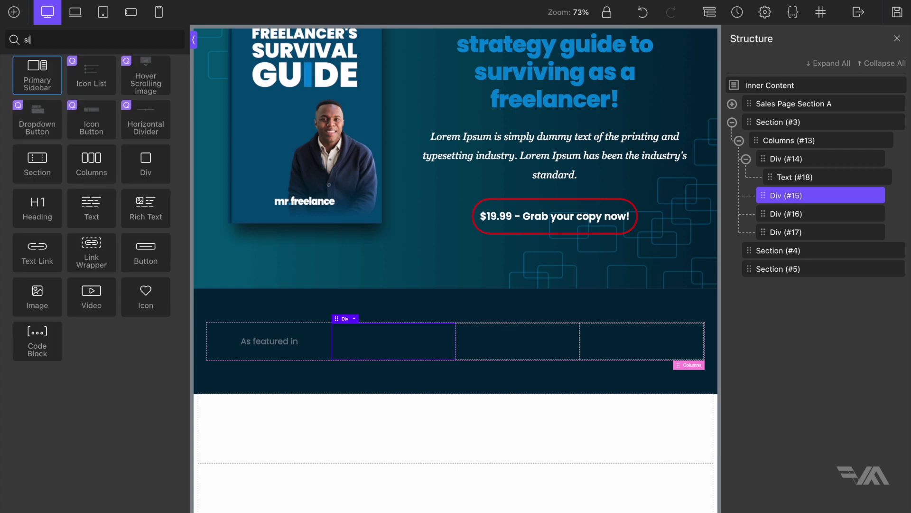
type("image")
left_click(37, 75)
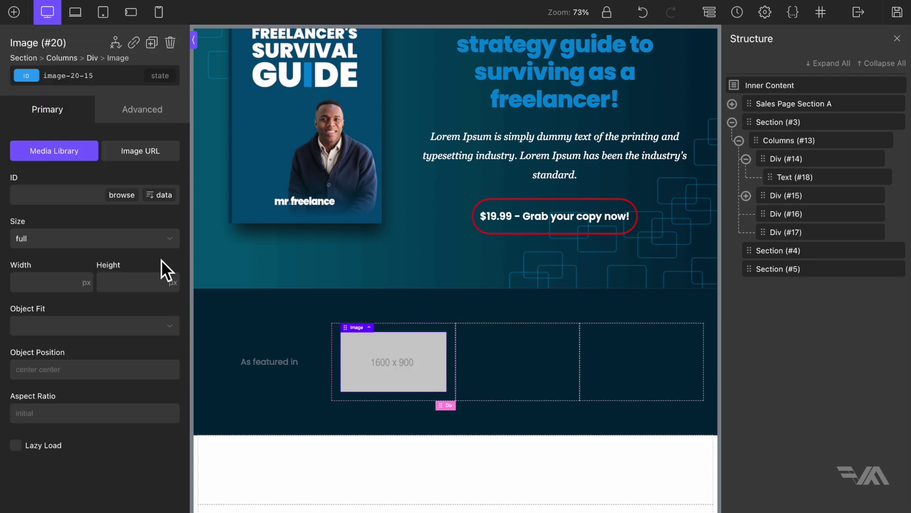
Switch the new image's source to Image URL and choose janes-journal.png from the media library
left_click(151, 156)
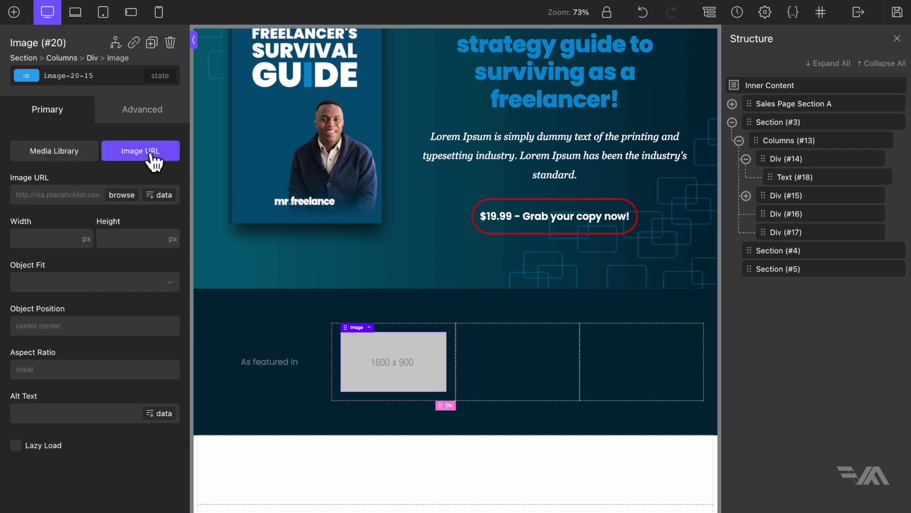
left_click(121, 195)
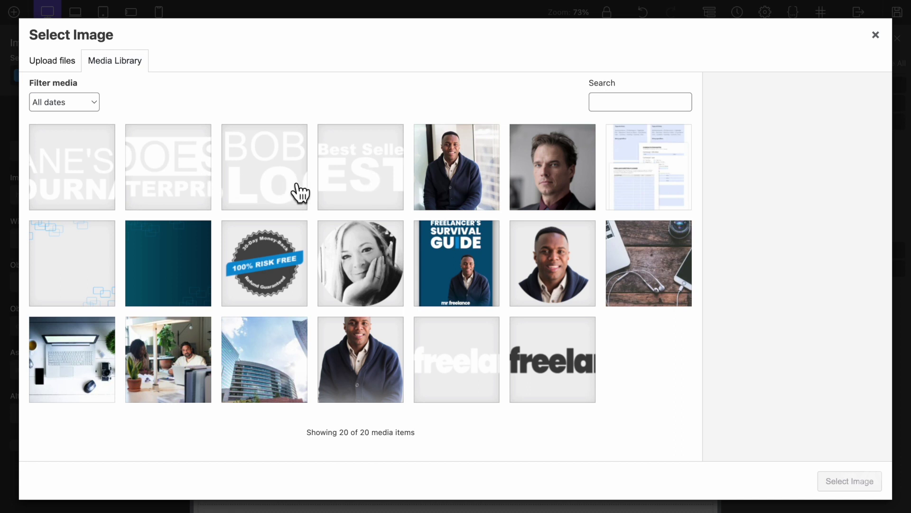
left_click(86, 173)
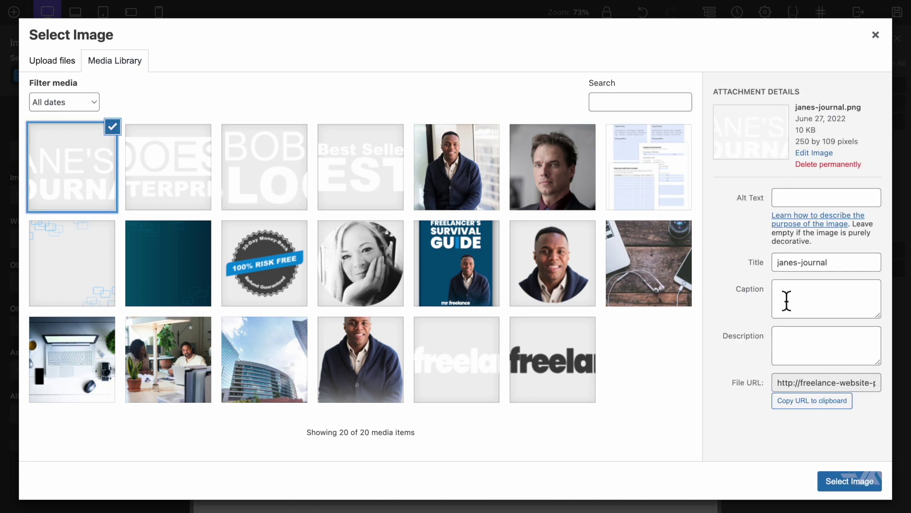
left_click(850, 481)
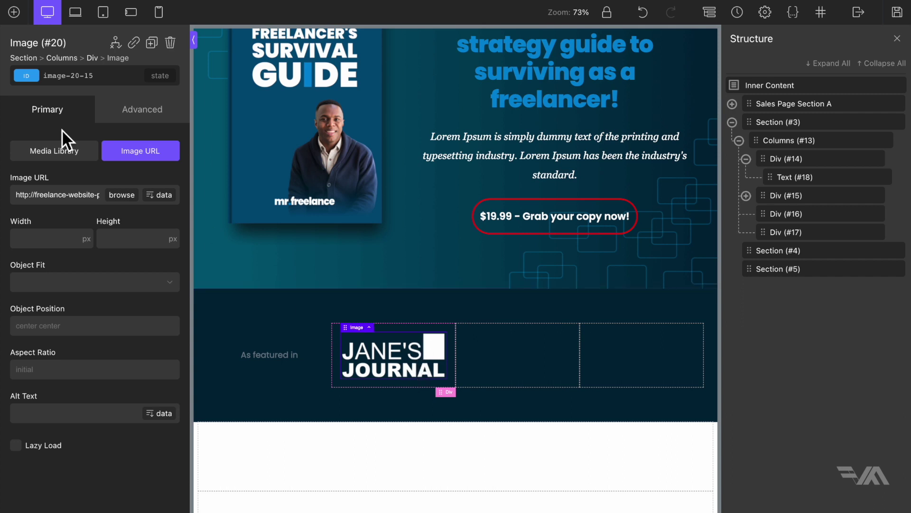
Add a new class named sales-page-vendor-img to the second column's logo image
left_click(31, 84)
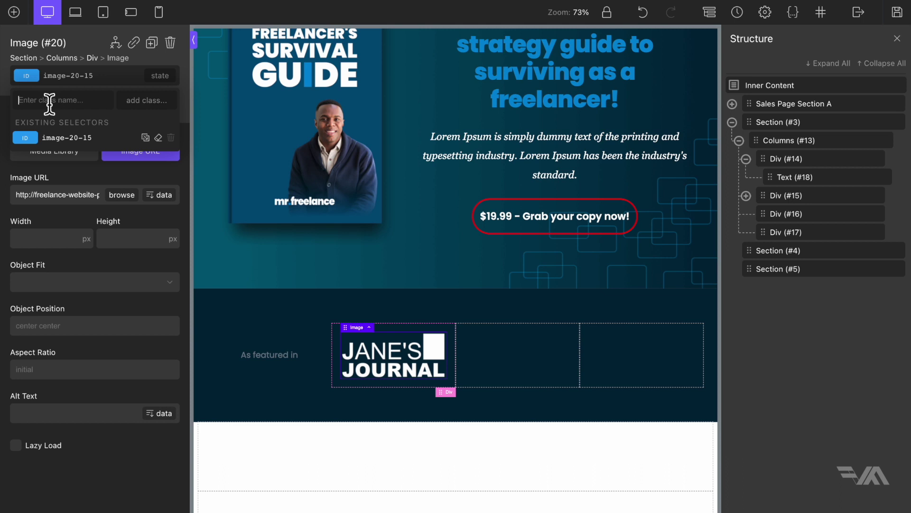
type("sales-pa")
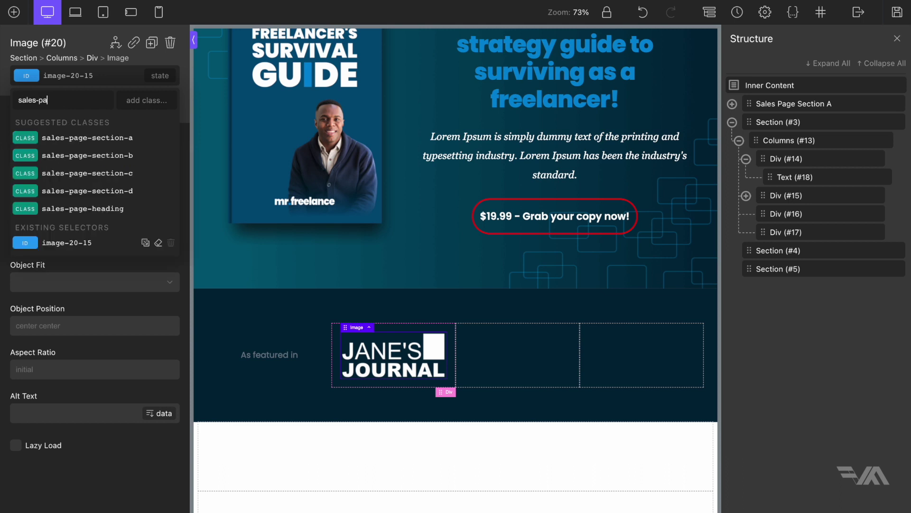
type("ge-vendor-im")
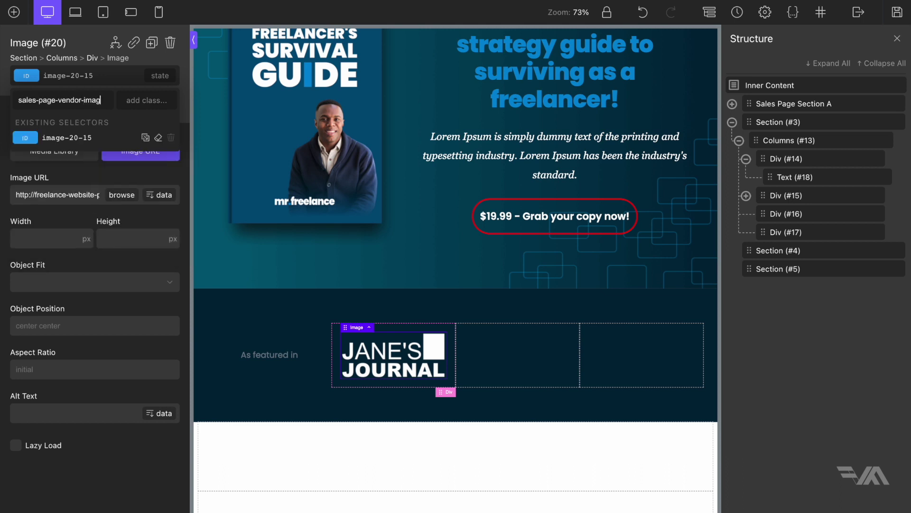
type("g")
left_click(147, 100)
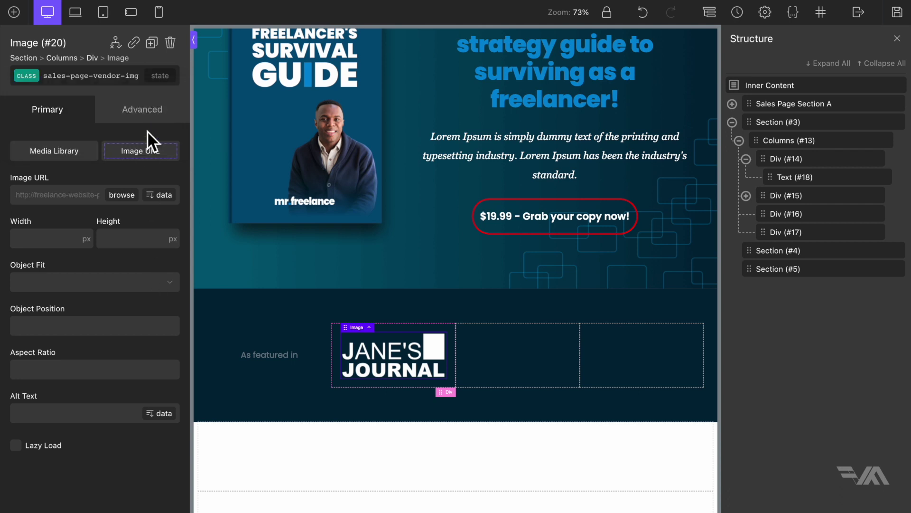
Set the opacity of the sales-page-vendor-img class to 0.5
left_click(144, 113)
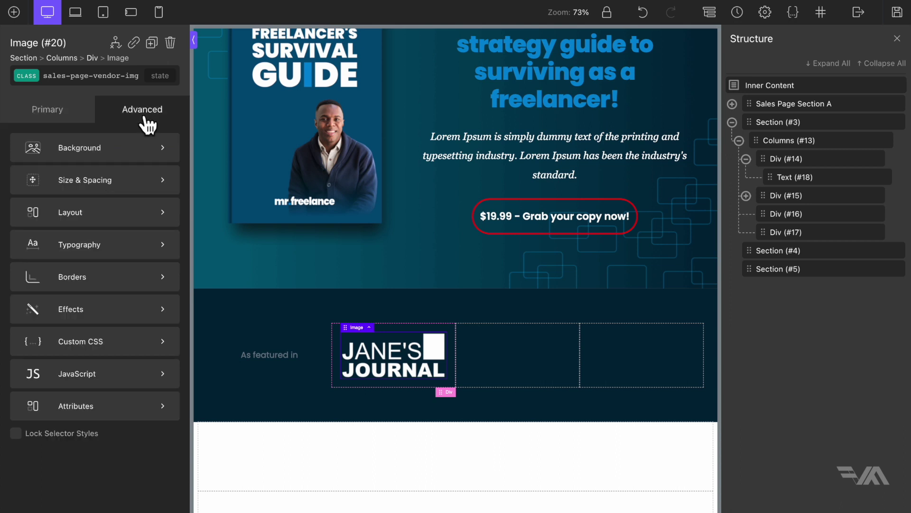
left_click(125, 315)
left_click(122, 214)
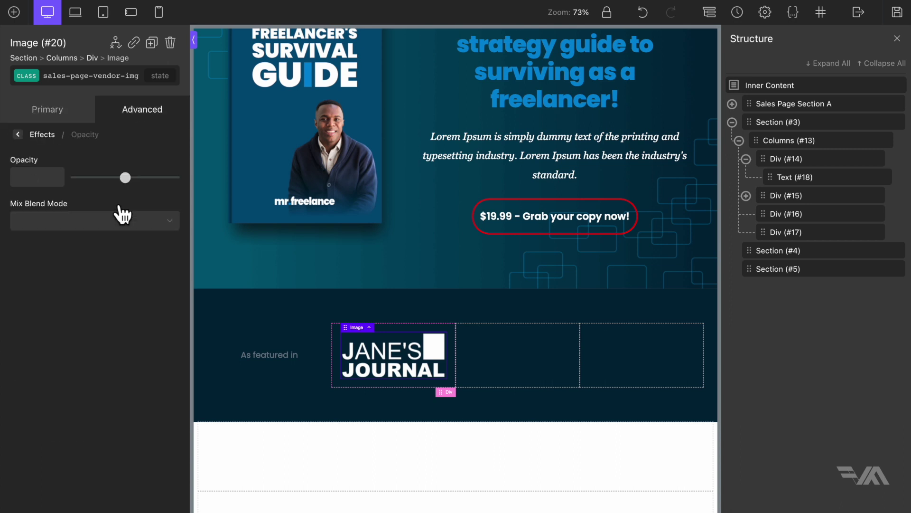
mouse_move(113, 178)
left_mouse_down()
mouse_move(95, 178)
mouse_move(125, 178)
left_mouse_up()
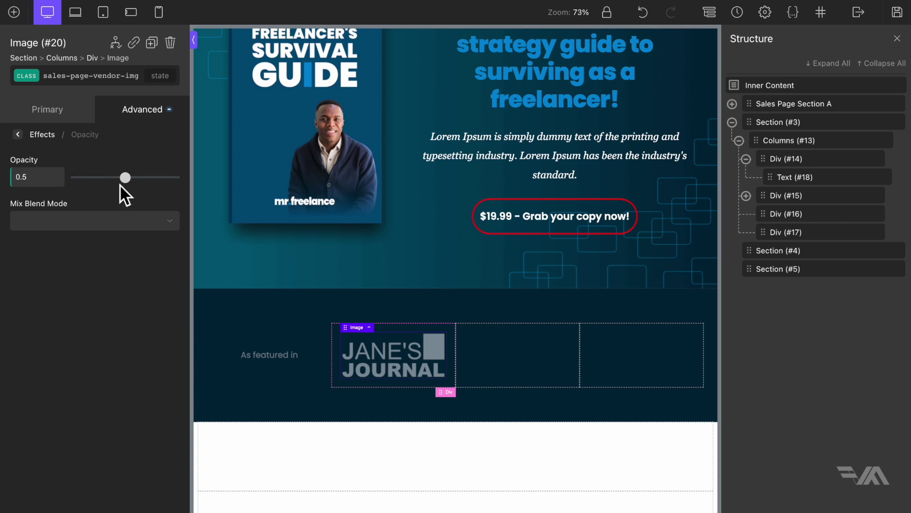
Set the image width of the sales-page-vendor-img class to 150 px
left_click(50, 112)
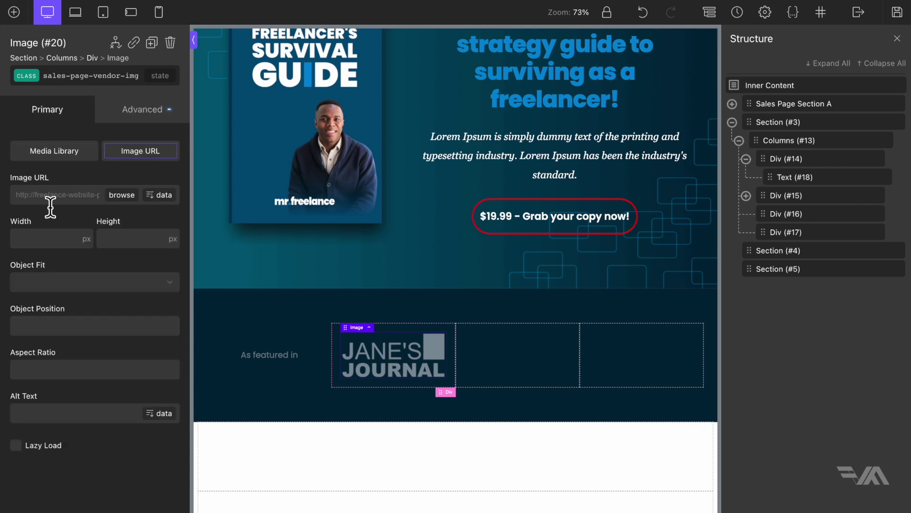
left_click(60, 242)
type("150")
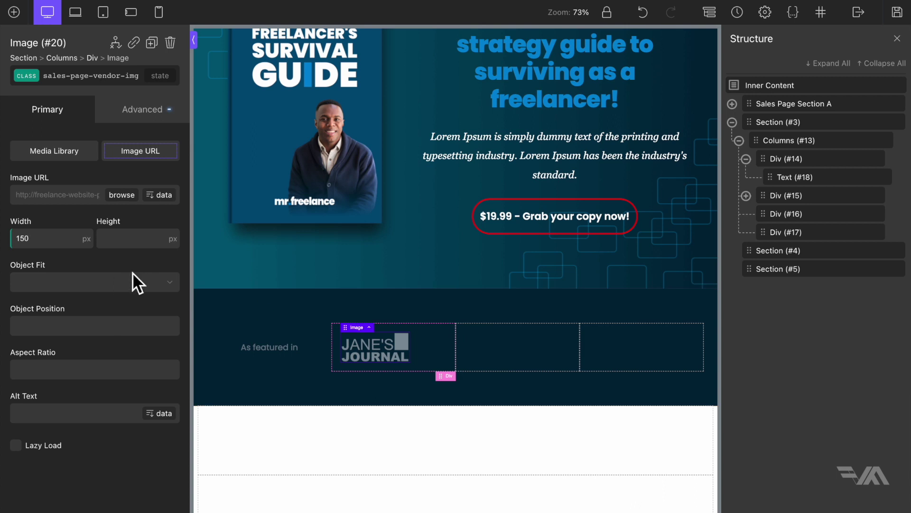
Align the content of the second, third and fourth columns to the center horizontally and the middle vertically
left_click(438, 346)
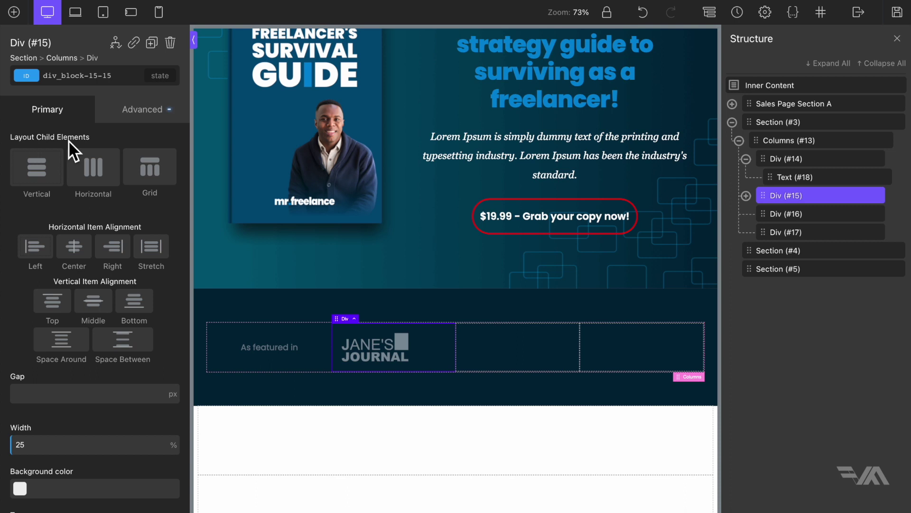
left_click(74, 248)
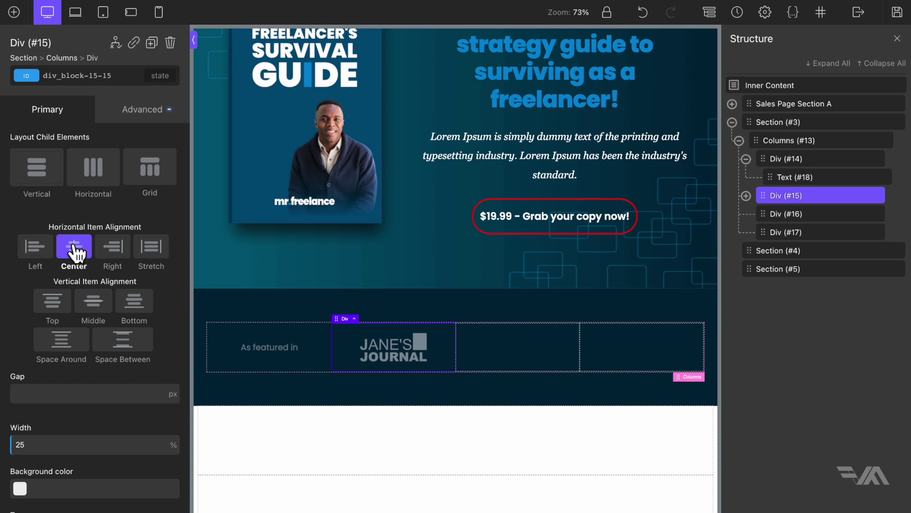
left_click(93, 304)
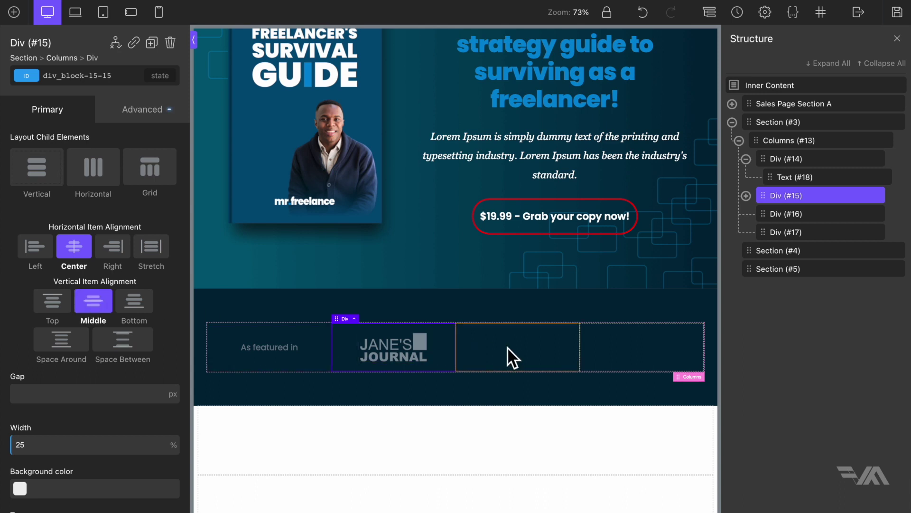
left_click(507, 347)
left_click(74, 245)
left_click(94, 301)
left_click(644, 351)
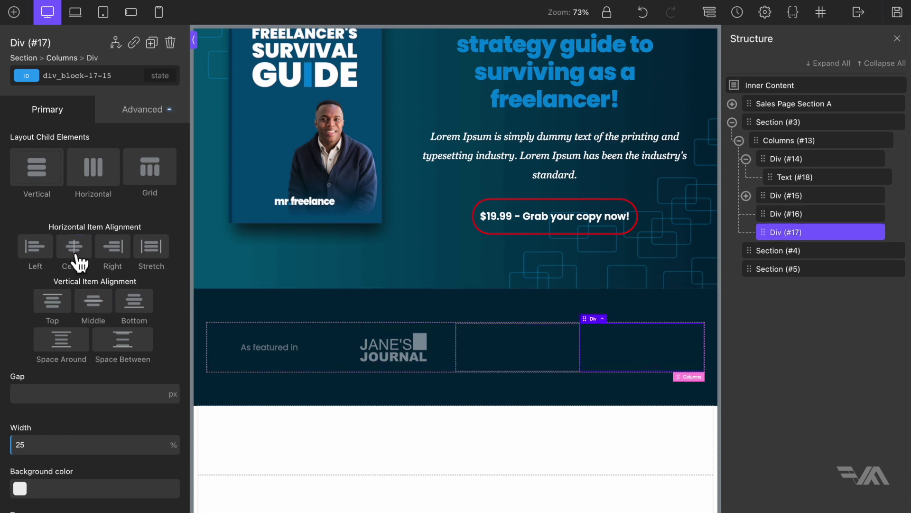
left_click(74, 246)
left_click(94, 301)
Duplicate the Jane's Journal logo twice and distribute the images so the second, third and fourth columns each hold one
left_click(410, 349)
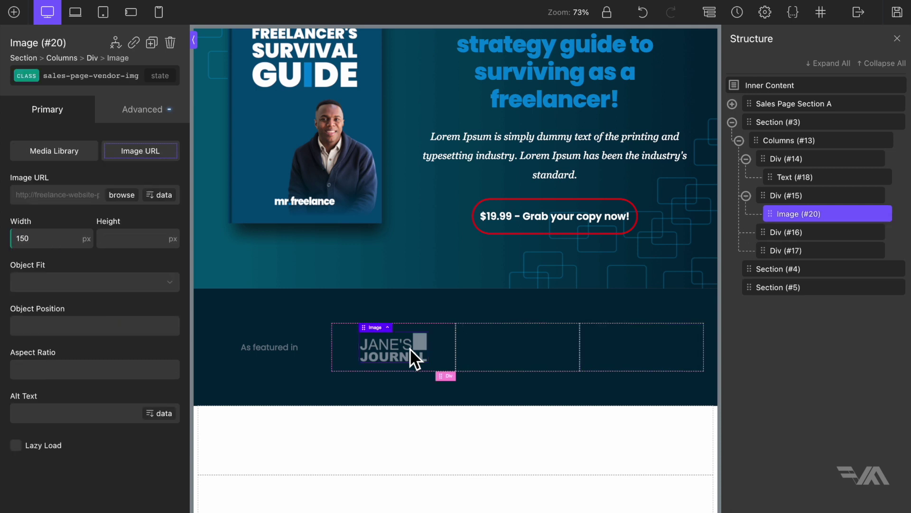
left_click(152, 42)
left_click(152, 42)
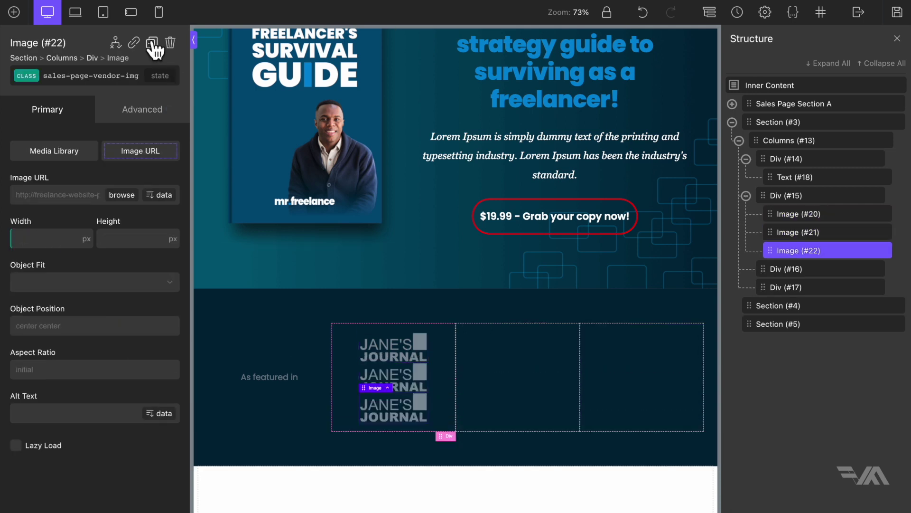
left_click_drag(394, 349, 501, 351)
left_click_drag(390, 350, 615, 356)
Replace the third column's logo with does-enterprise.png from the media library
left_click(518, 346)
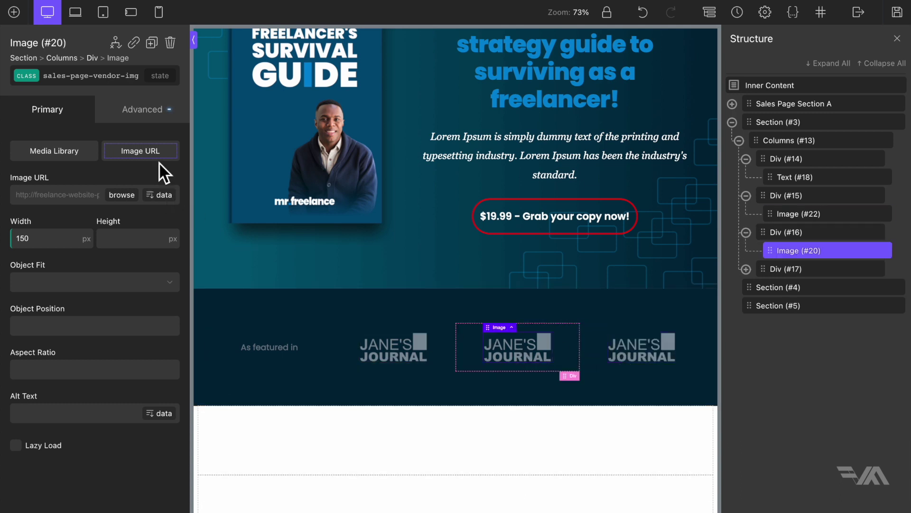
left_click(126, 196)
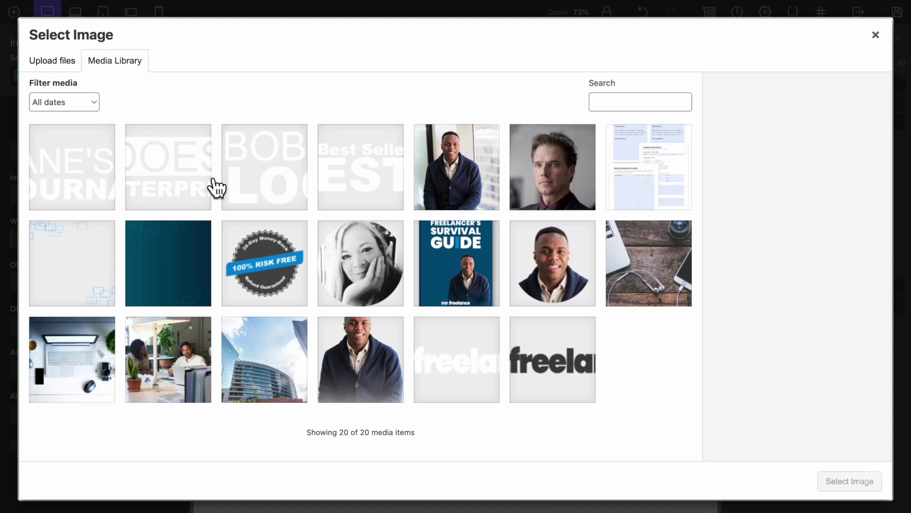
left_click(181, 183)
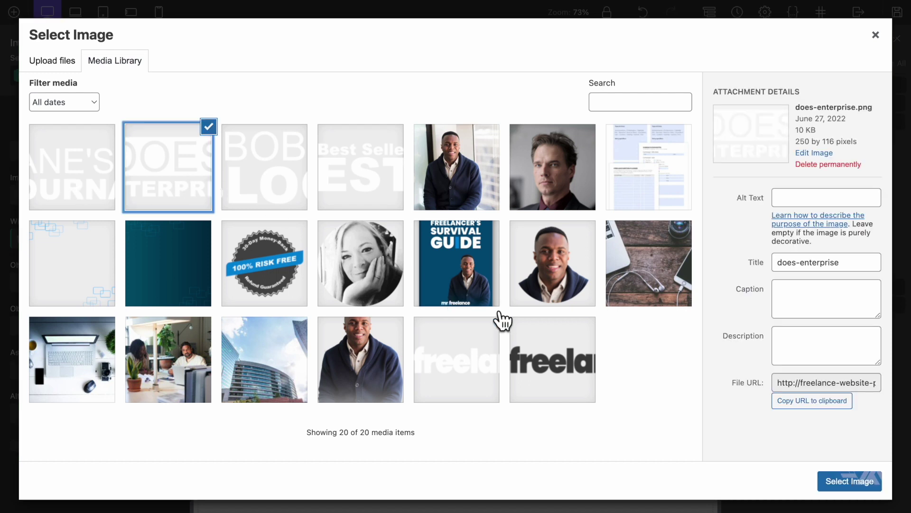
left_click(842, 480)
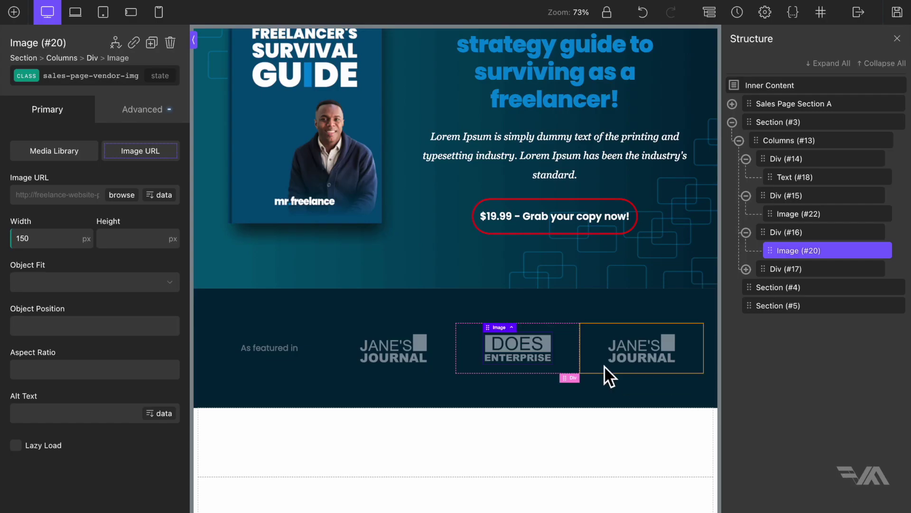
Replace the fourth column's logo with the Best Sellers EST. image from the media library
left_click(637, 354)
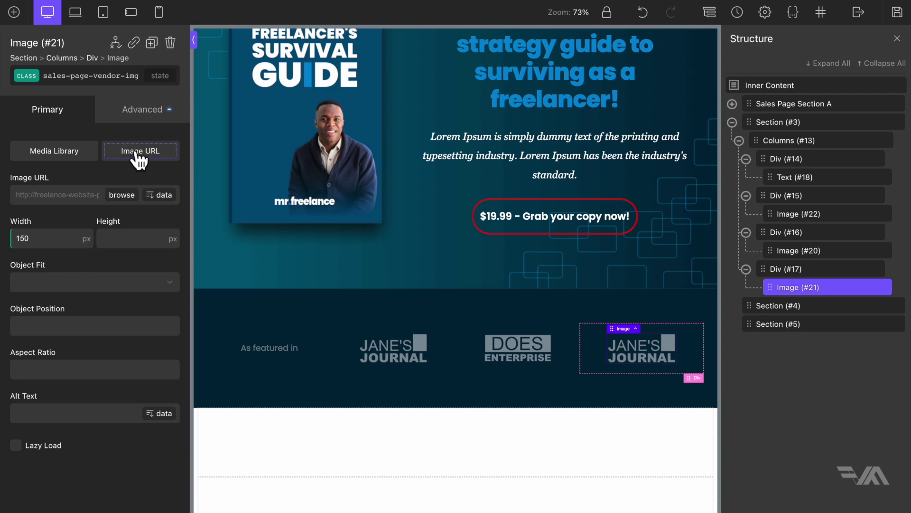
left_click(122, 195)
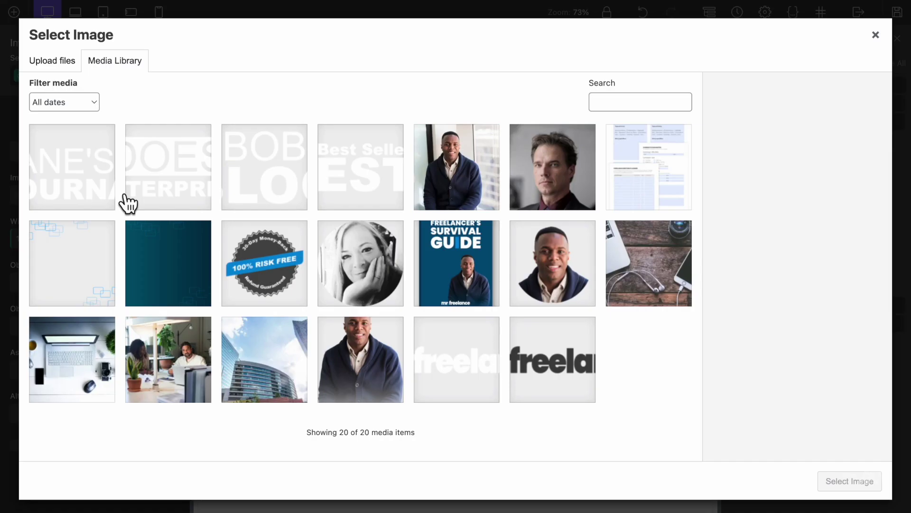
left_click(370, 176)
left_click(843, 482)
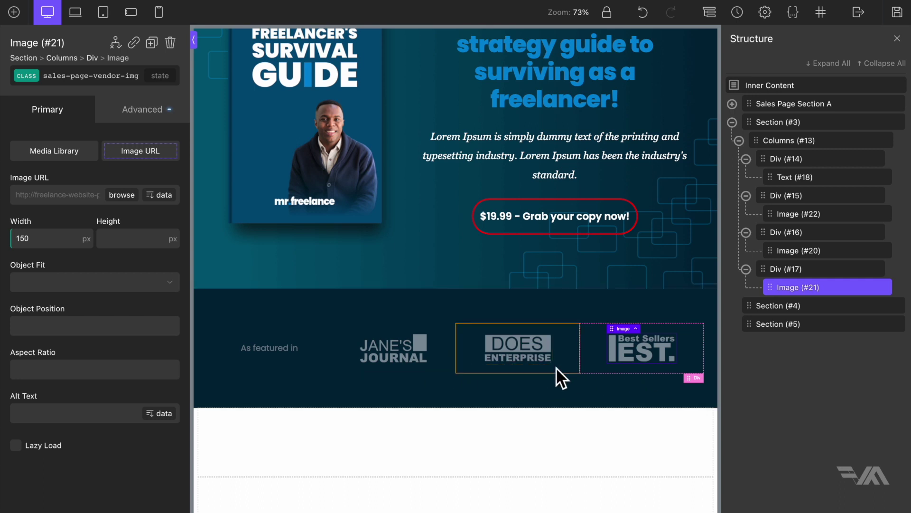
Set the sales-page-section-b class's top and bottom padding to 40 px and save the page
scroll(526, 309, "up", 1)
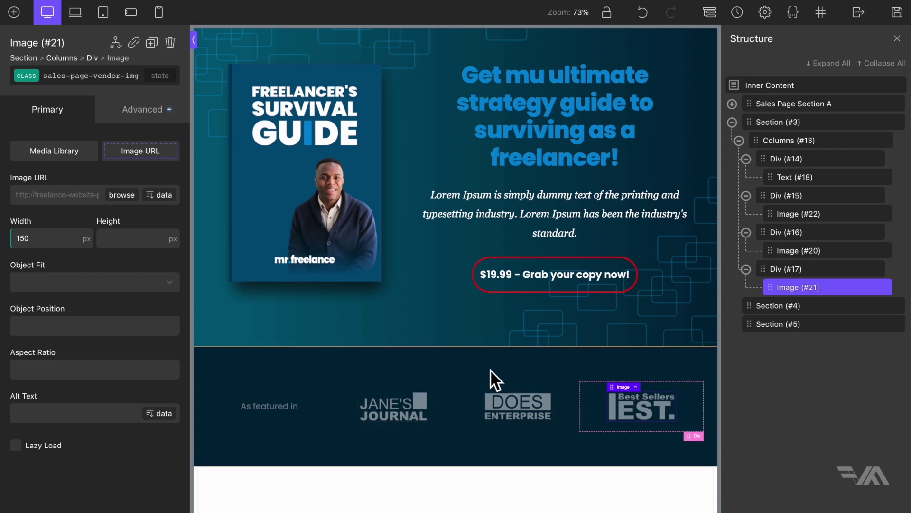
left_click(548, 361)
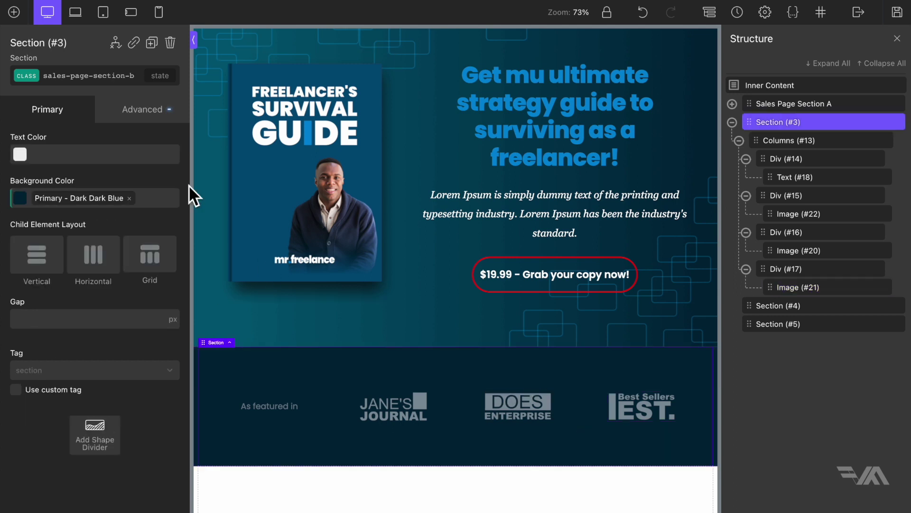
left_click(141, 119)
left_click(122, 178)
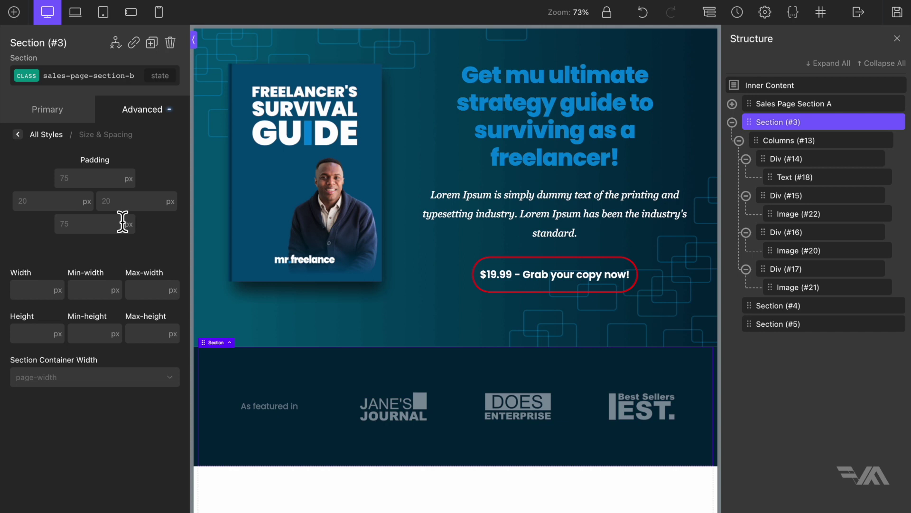
left_click(93, 183)
type("40")
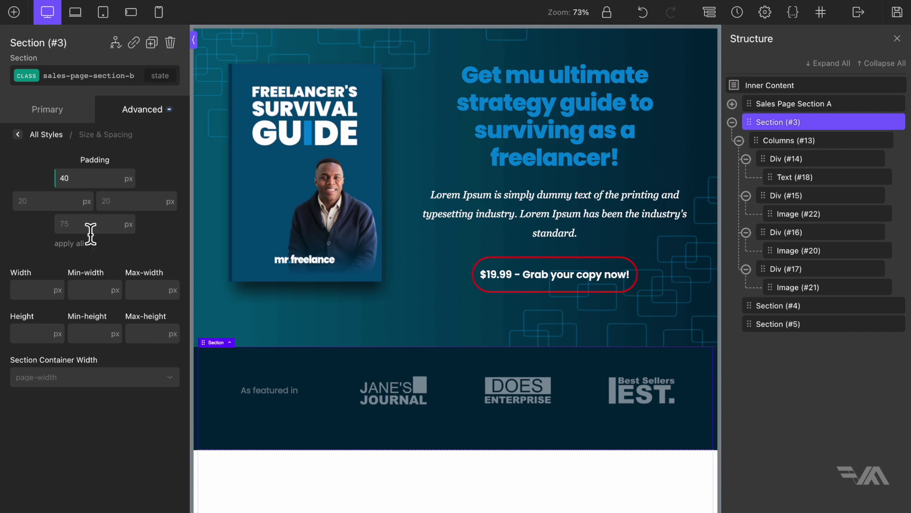
type("40")
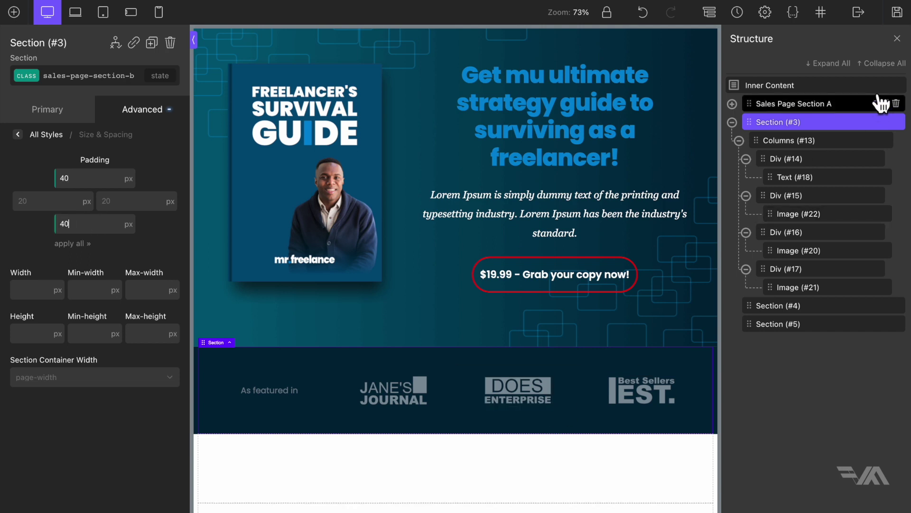
left_click(897, 12)
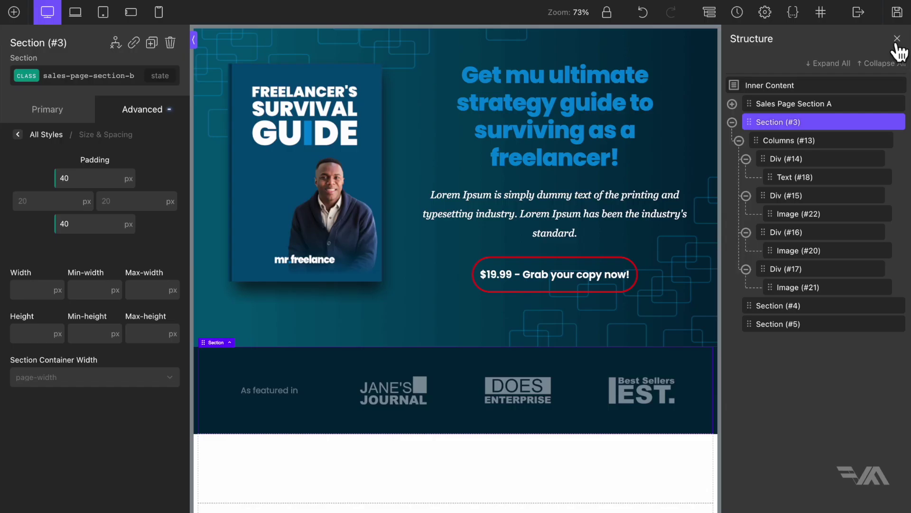
Hide the structure list and review the logo strip against the hero section at full canvas width
left_click(898, 38)
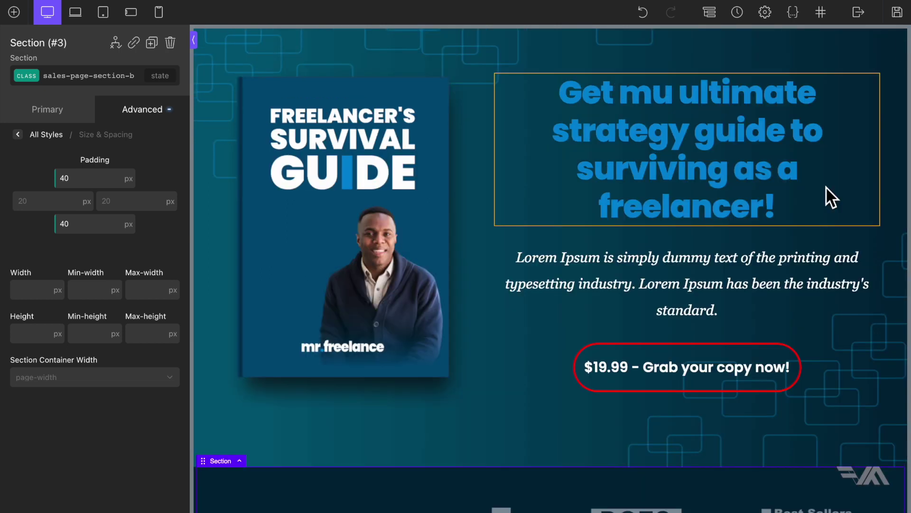
scroll(813, 225, "down", 5)
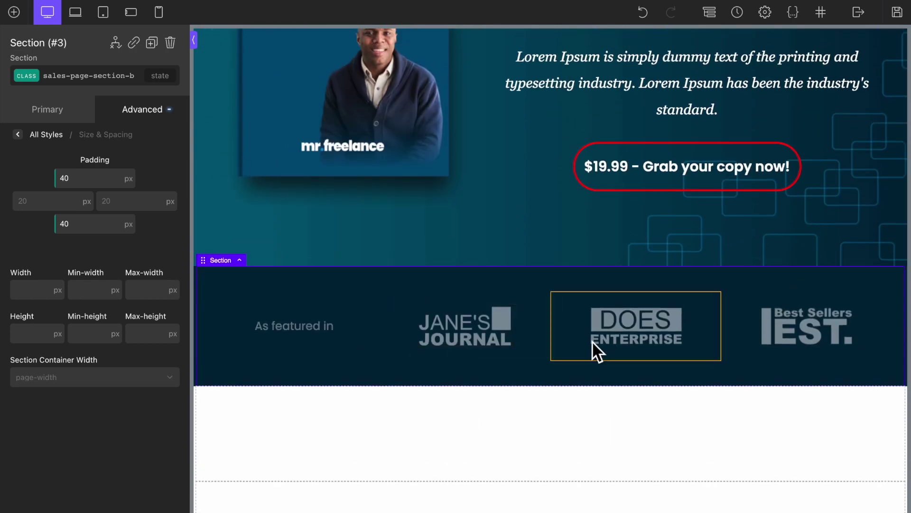
scroll(730, 337, "up", 2)
scroll(730, 334, "down", 2)
scroll(730, 333, "up", 3)
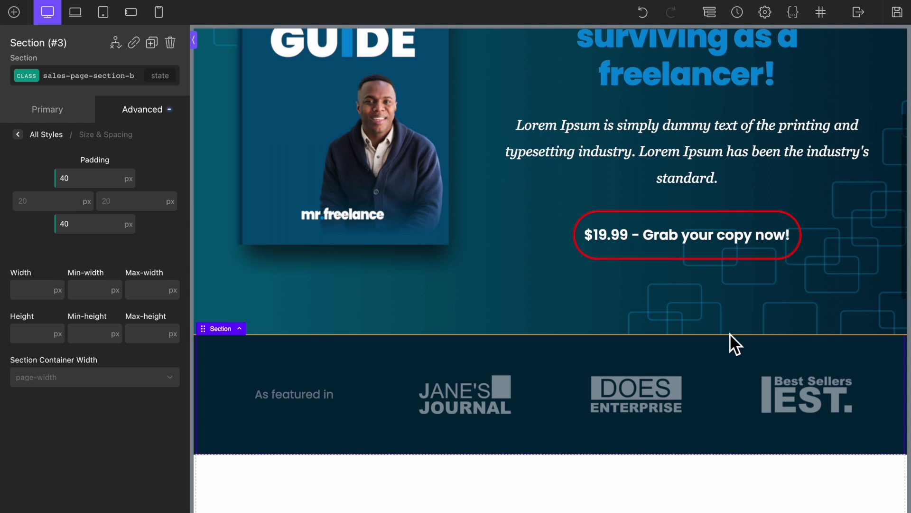
Duplicate the fourth column of the logo strip and replace the copy's logo with bobs-blog.png from the media library
left_click(711, 15)
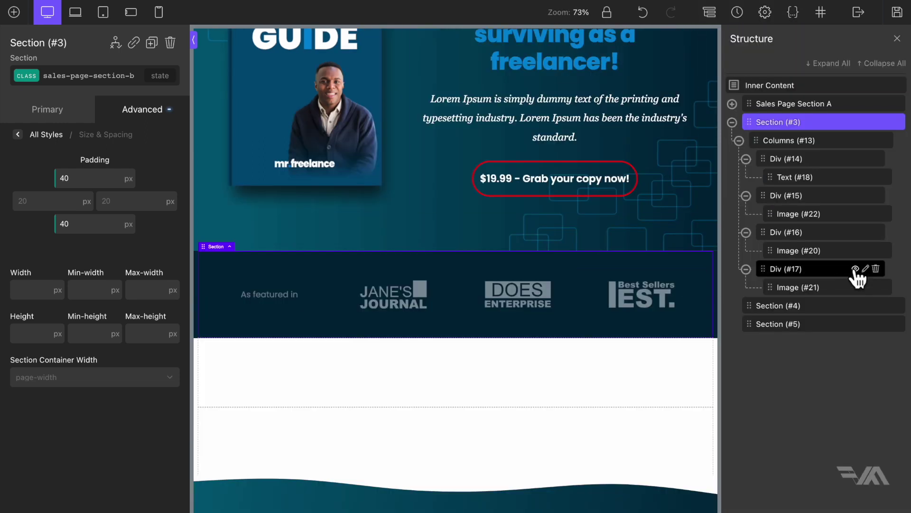
left_click(794, 271)
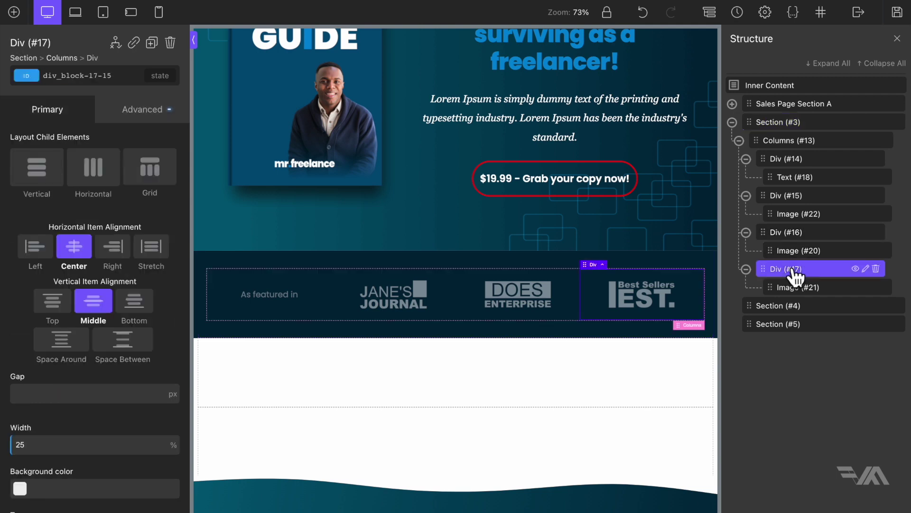
left_click(152, 43)
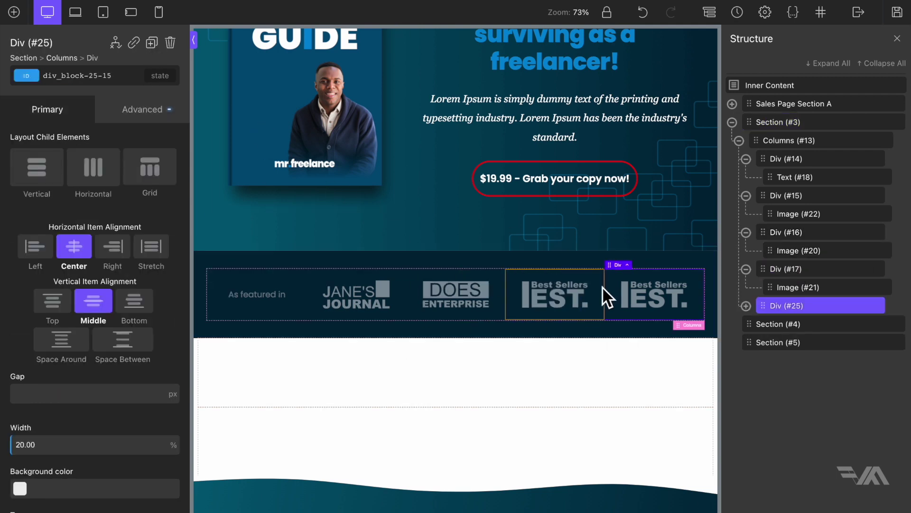
left_click(654, 295)
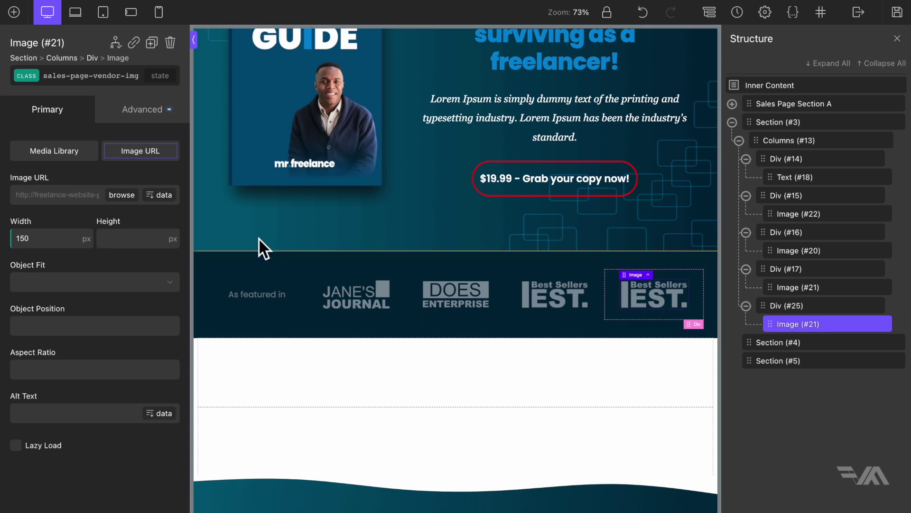
left_click(124, 194)
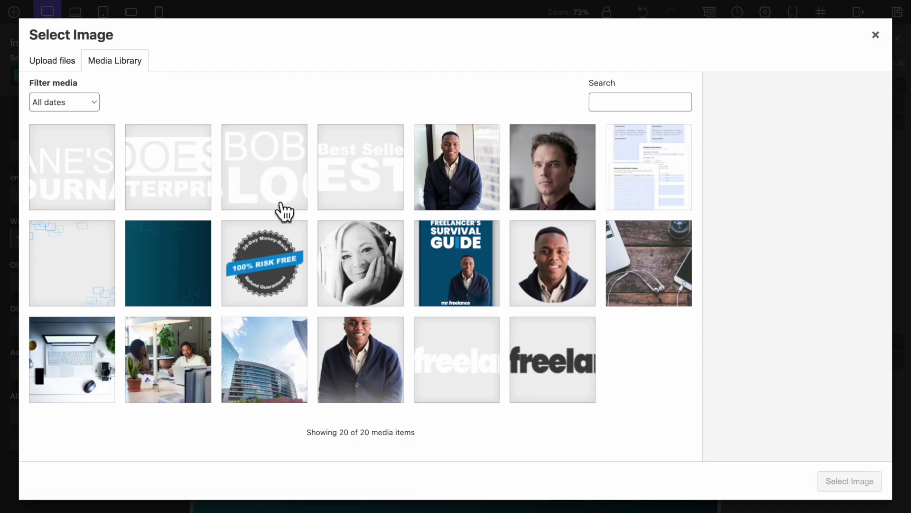
left_click(268, 179)
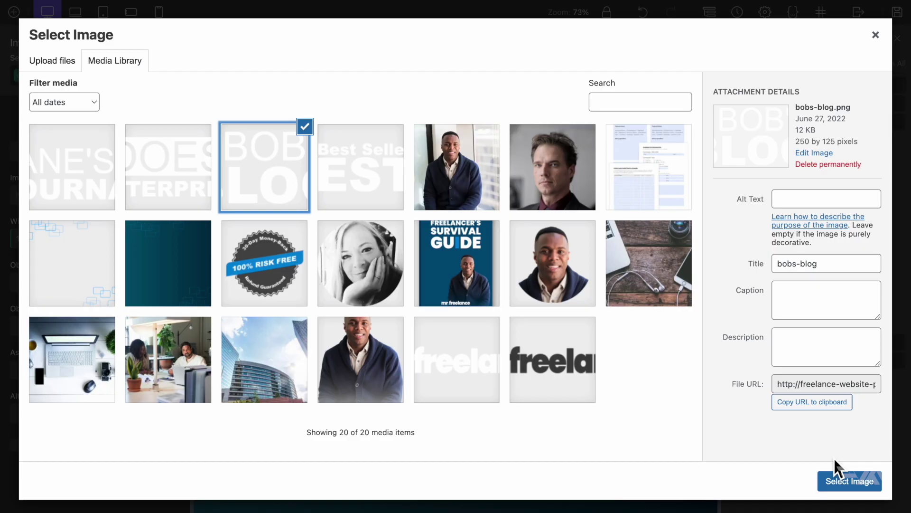
left_click(845, 481)
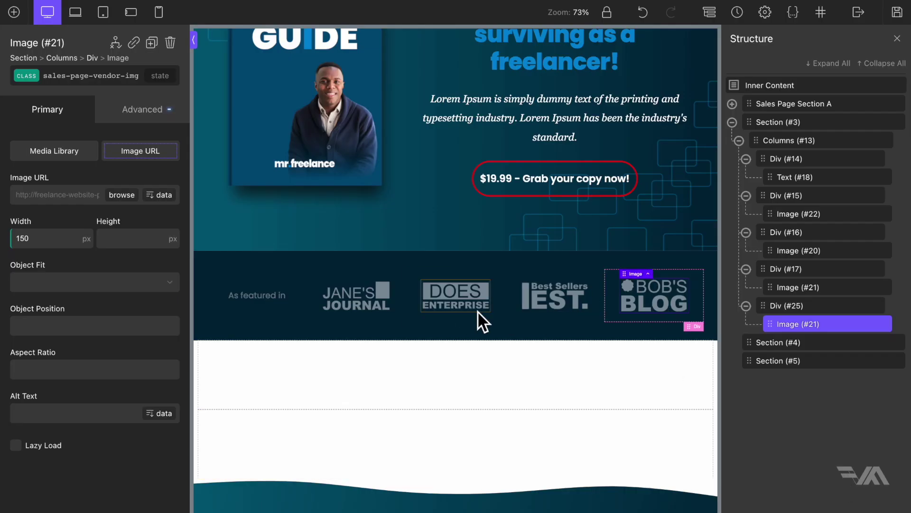
Set the image width of the sales-page-vendor-img class to 125 px
left_click(363, 299)
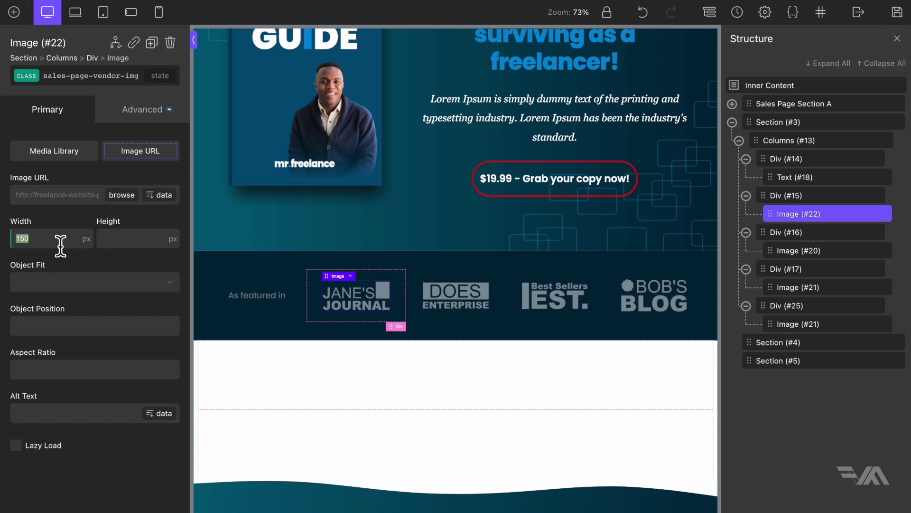
type("125")
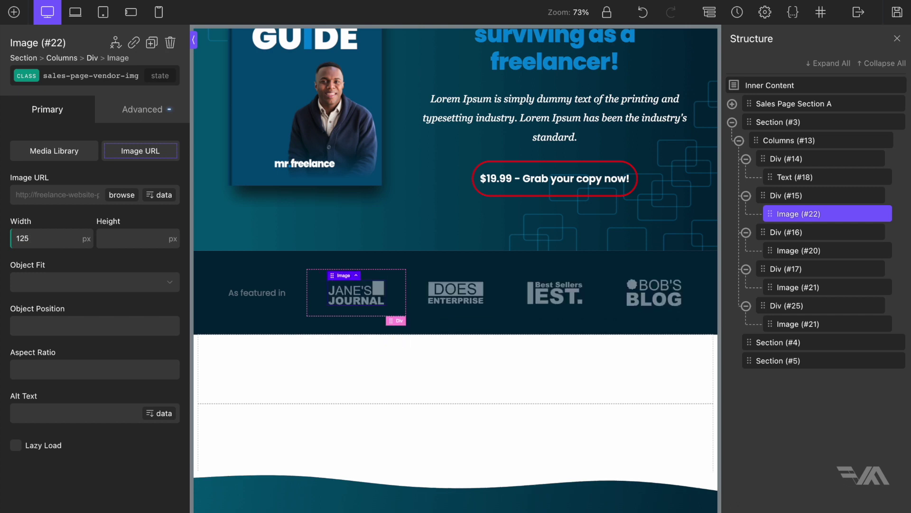
left_click(472, 264)
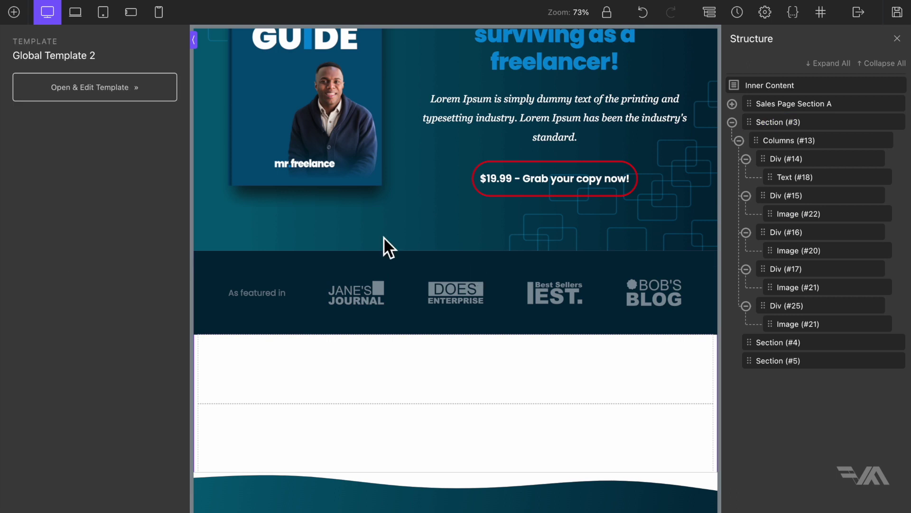
Set the top and bottom padding of the sales-page-section-b class to 30 px and save the page
left_click(374, 262)
left_click(132, 119)
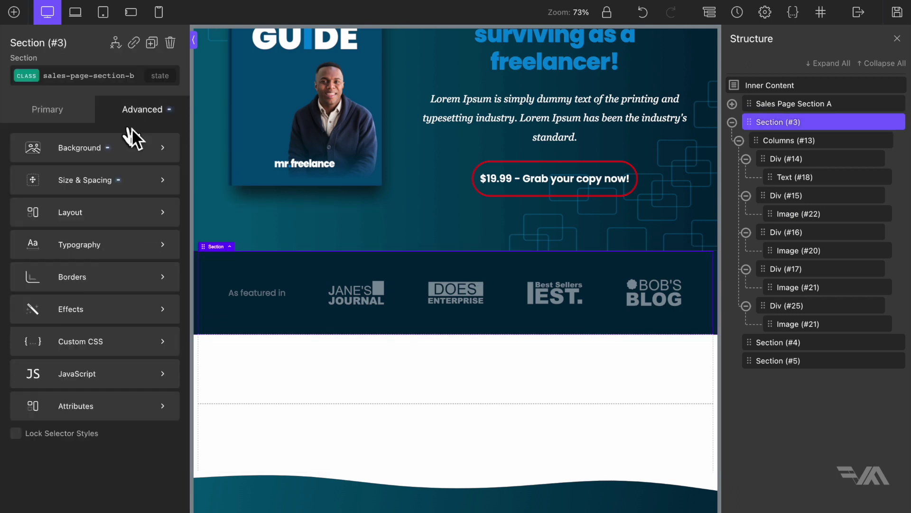
left_click(129, 184)
left_click(96, 185)
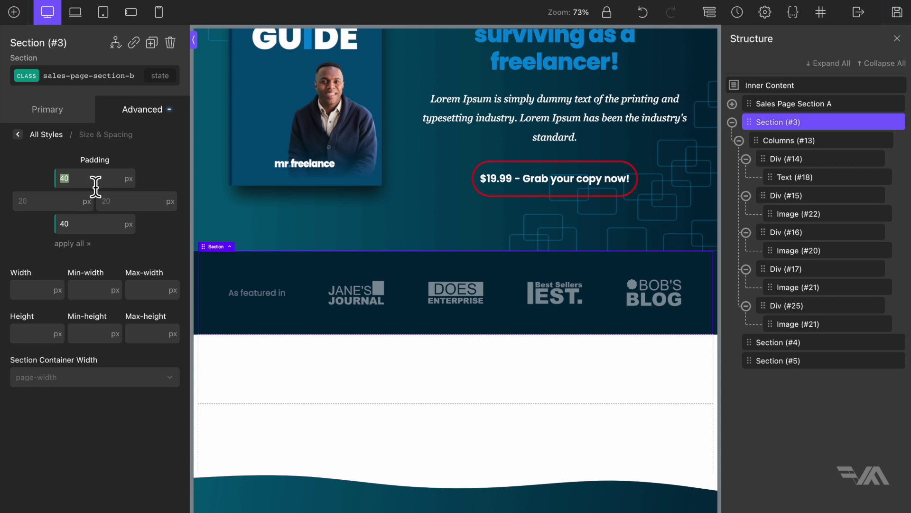
type("30")
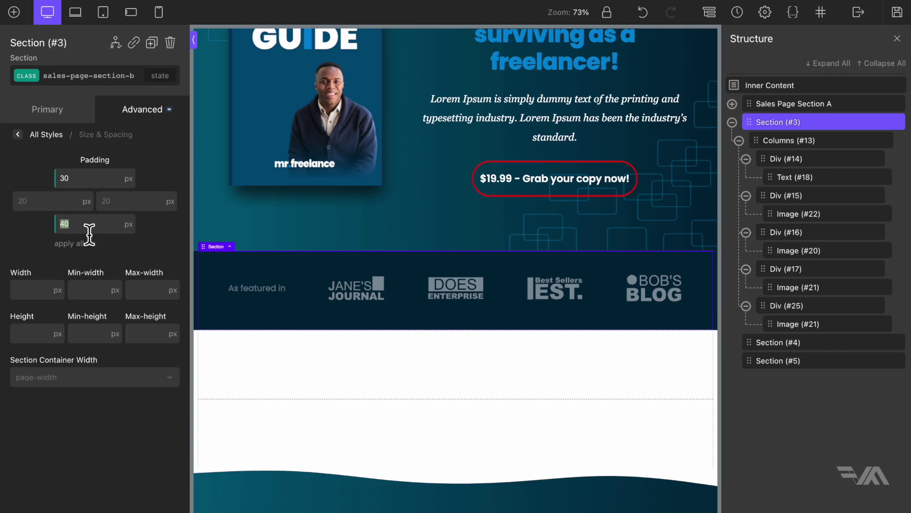
type("30")
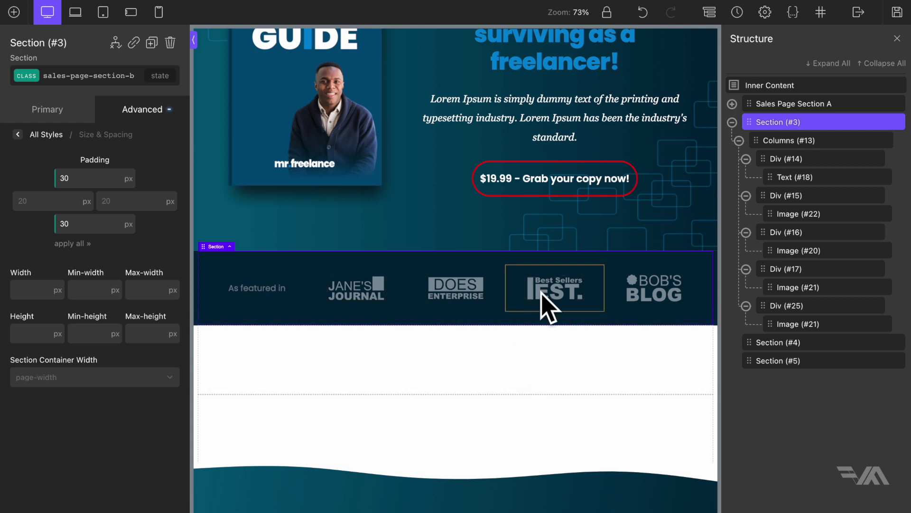
left_click(896, 13)
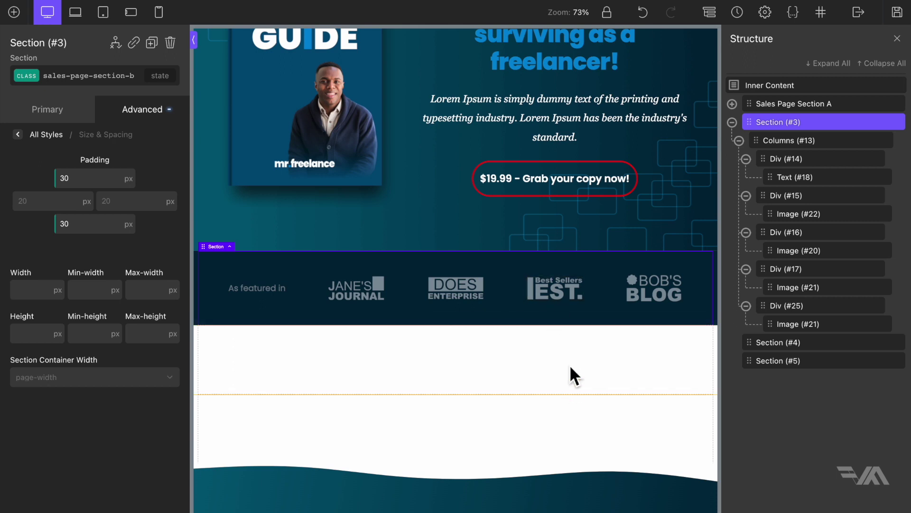
Rename the logo strip's section as Featured In Section in the structure list
mouse_move(843, 124)
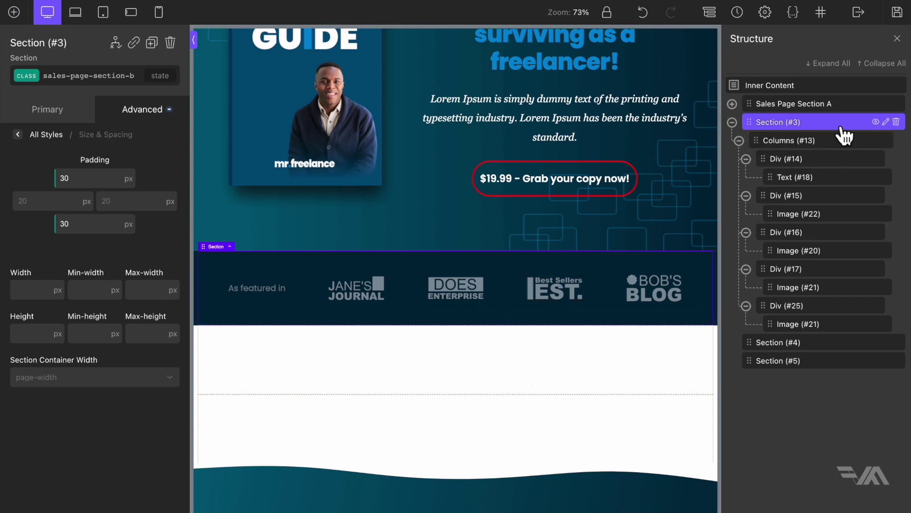
left_click(885, 122)
left_click(781, 185)
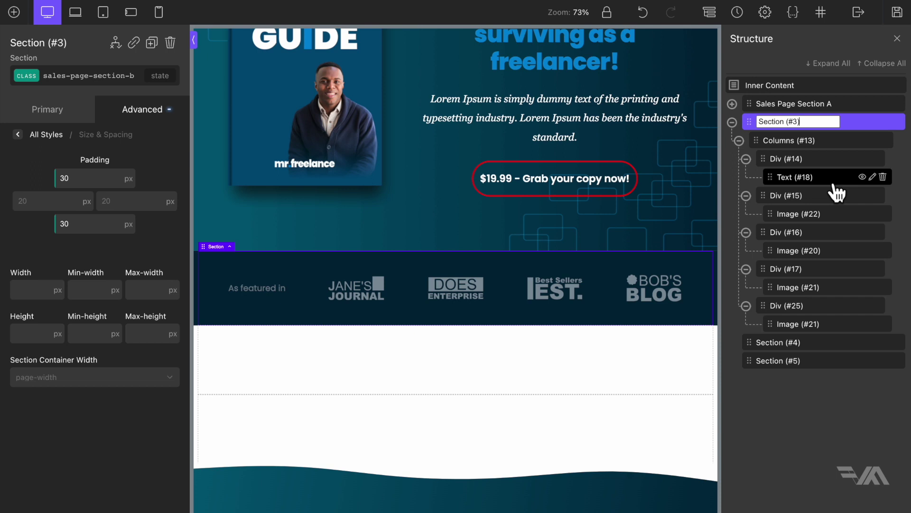
type("Featured In Section")
left_click(836, 141)
Rename the five column divs As seen in, Janes Journal, Does Enter, Best Sellers EST and Bobs Blog, and save the page
double_click(808, 159)
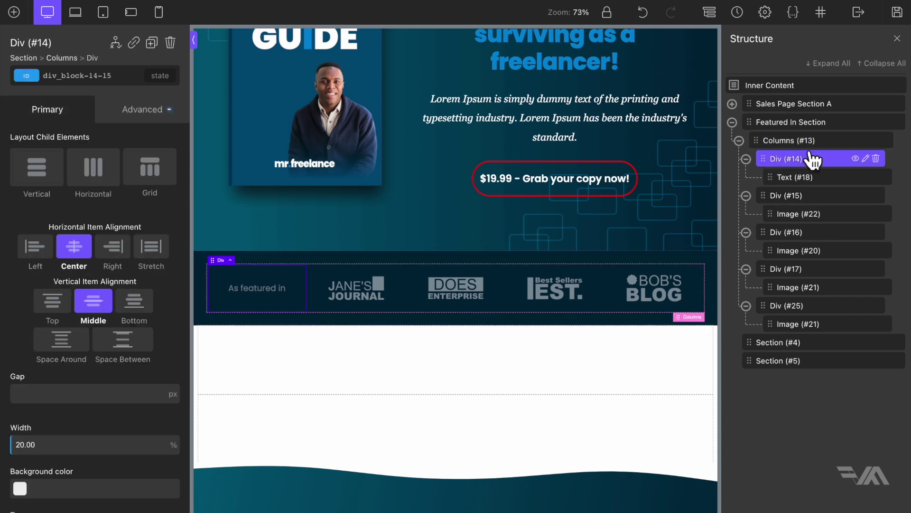
type("As seen in")
key("Return")
double_click(788, 177)
type("James Journal")
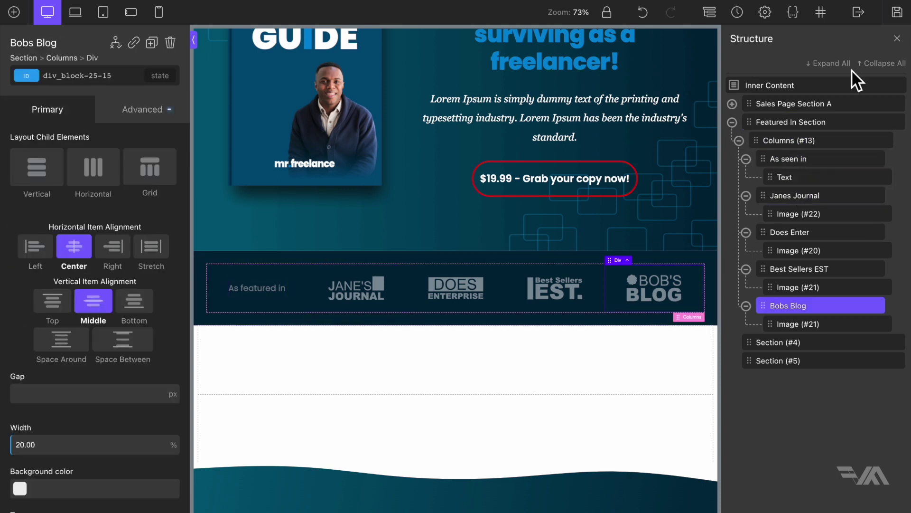
left_click(895, 17)
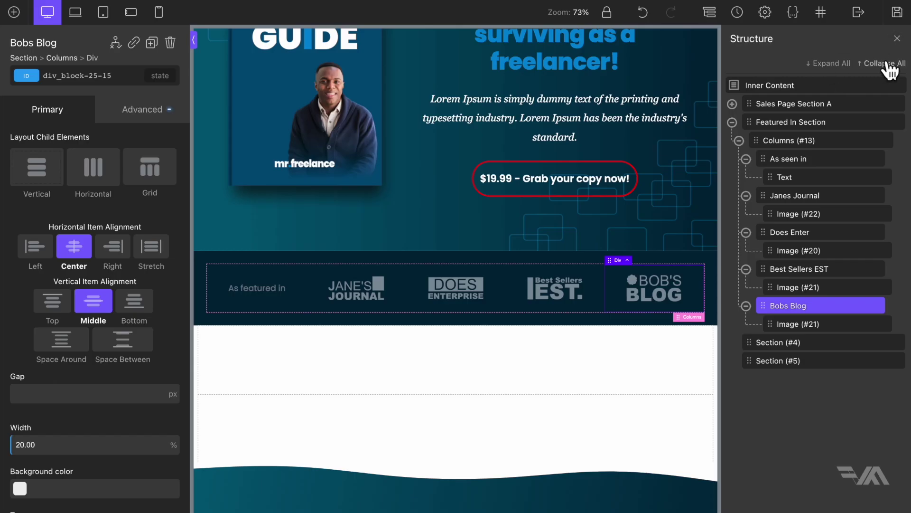
Collapse the whole structure tree and expand only Featured In Section and its columns to review the named divs
left_click(884, 63)
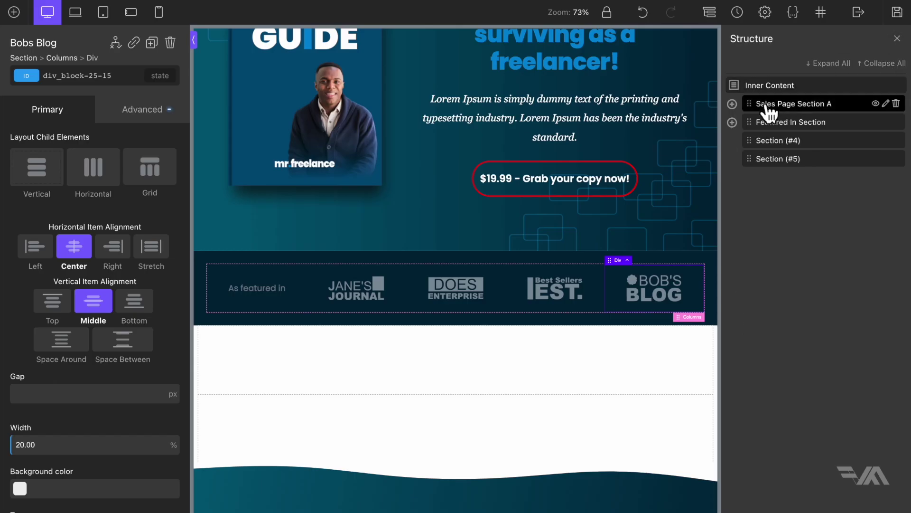
left_click(733, 122)
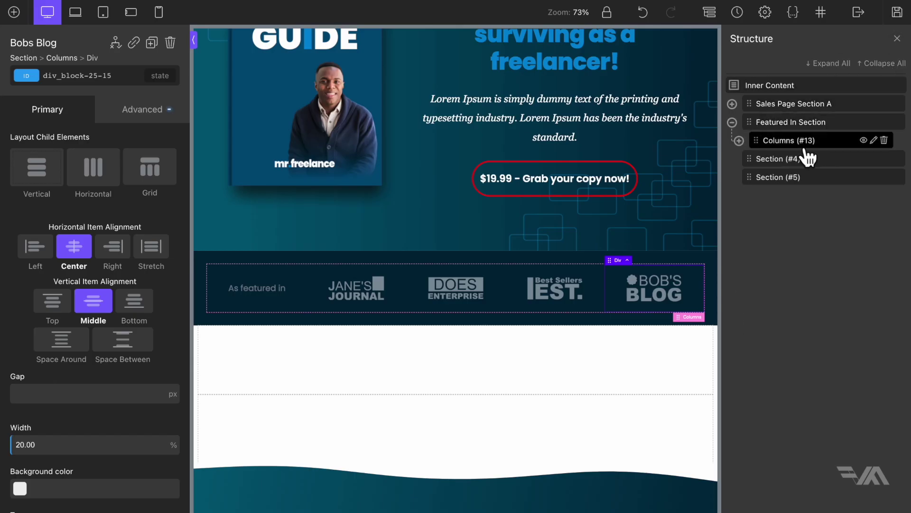
left_click(739, 141)
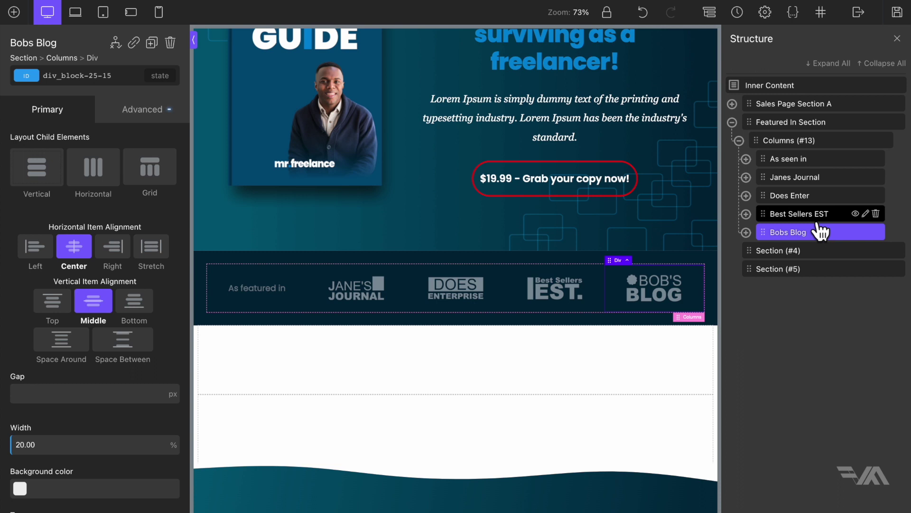
Collapse the structure tree and rename the section below Featured In Section as What Included Section
left_click(881, 63)
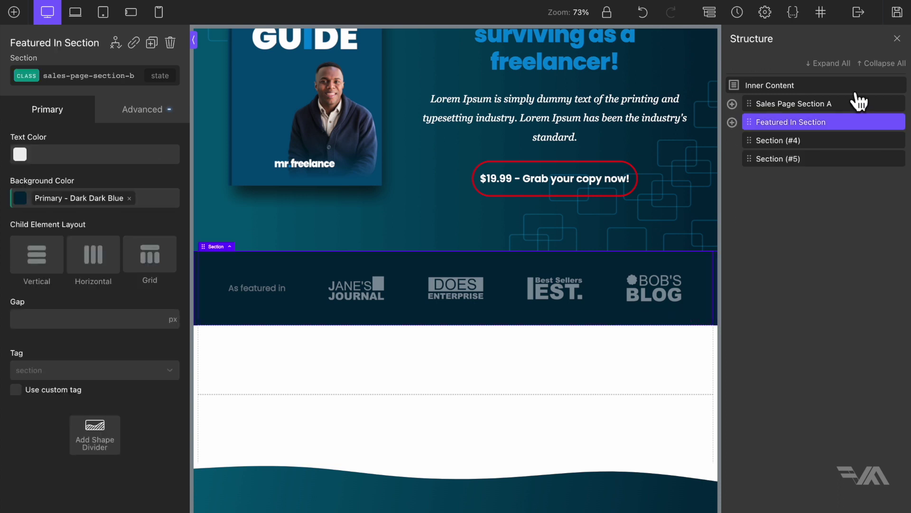
left_click(816, 141)
scroll(619, 288, "down", 1)
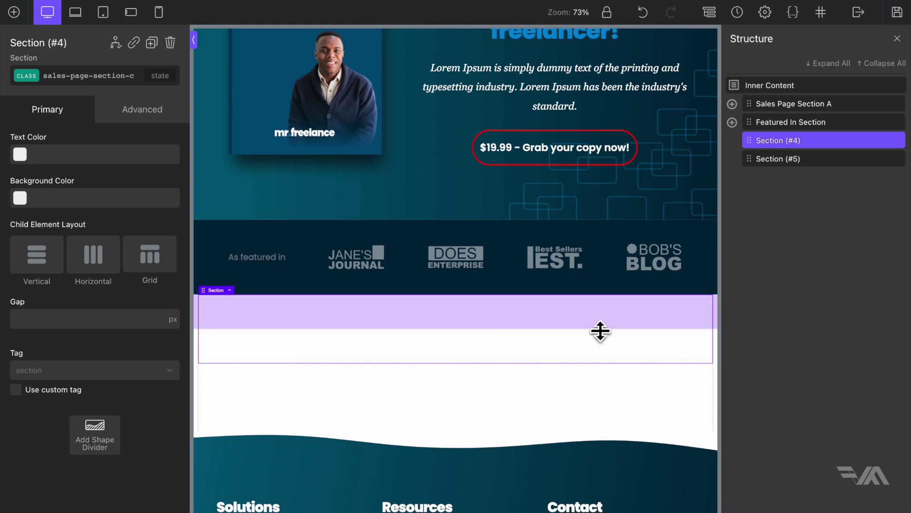
mouse_move(884, 139)
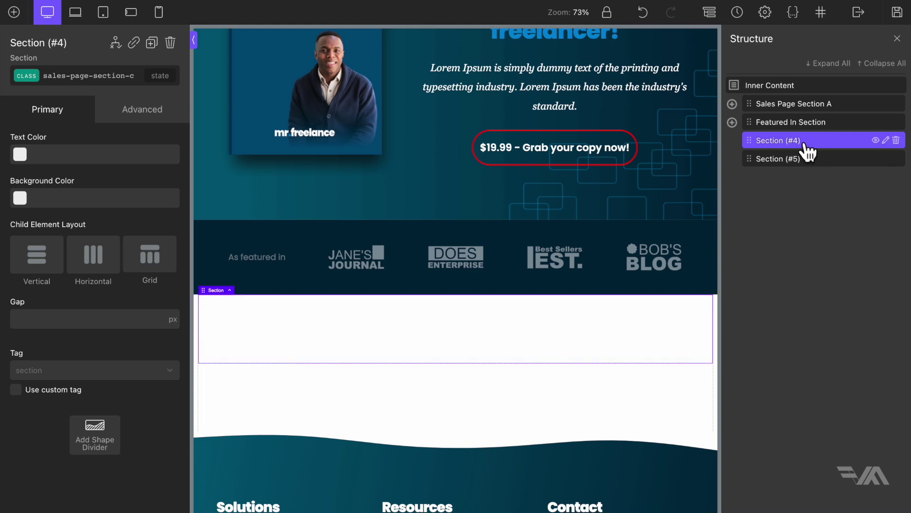
double_click(792, 140)
type("What")
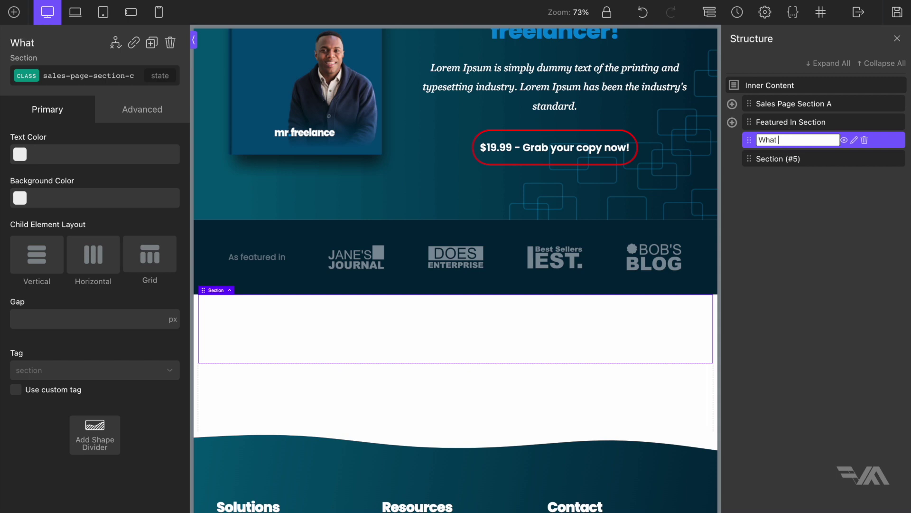
type(" Included Sec")
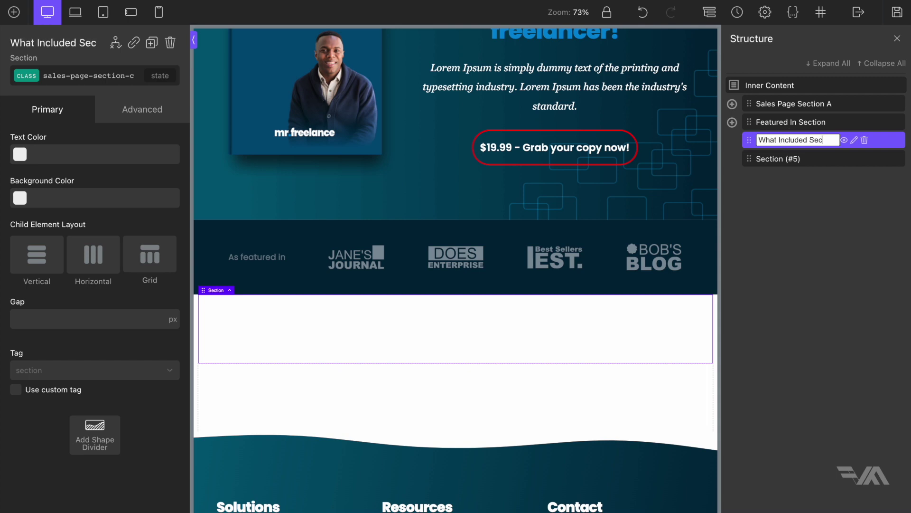
type("tion")
key("Return")
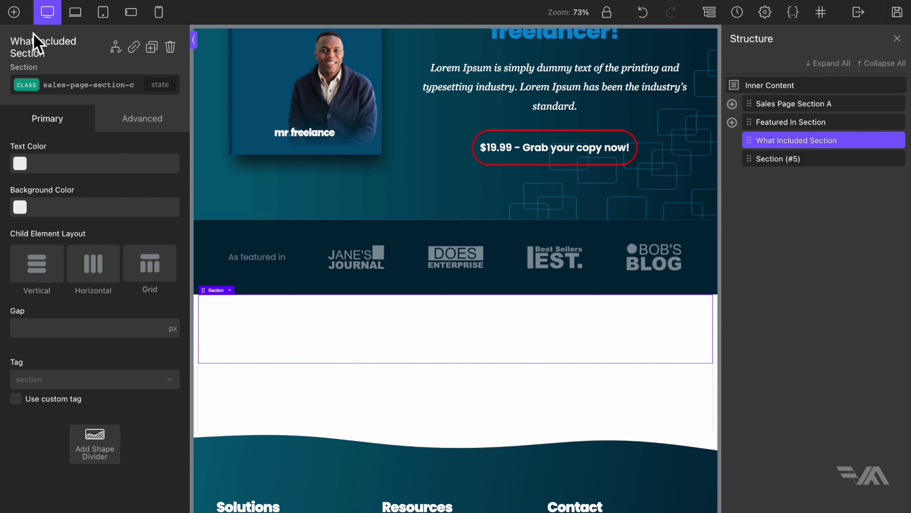
Add a div inside What Included Section and give it the new class sales-page-div
left_click(14, 12)
left_click(98, 153)
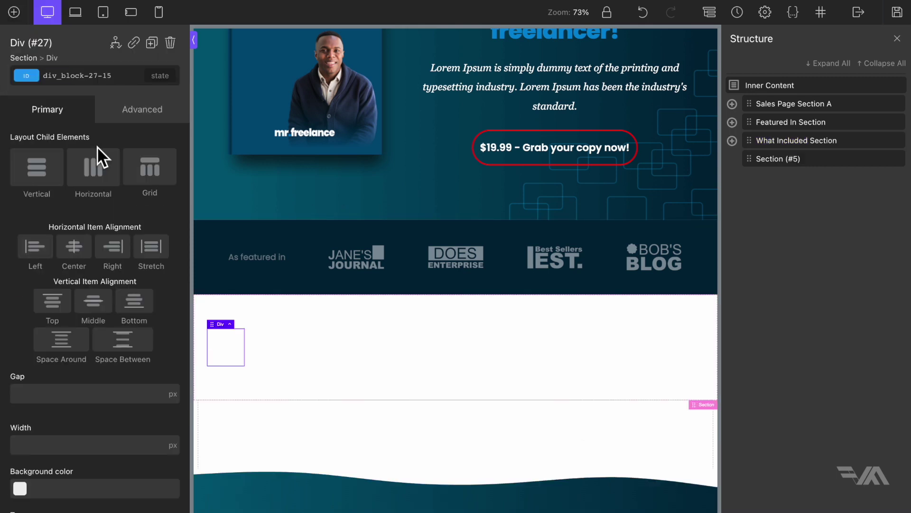
left_click(90, 75)
key("ctrl+Right")
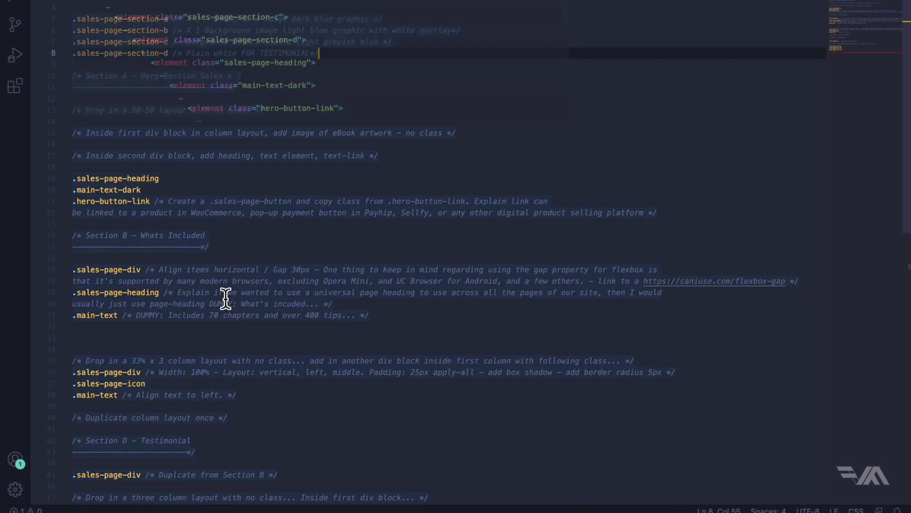
key("ctrl+Left")
left_click(48, 100)
type("sale")
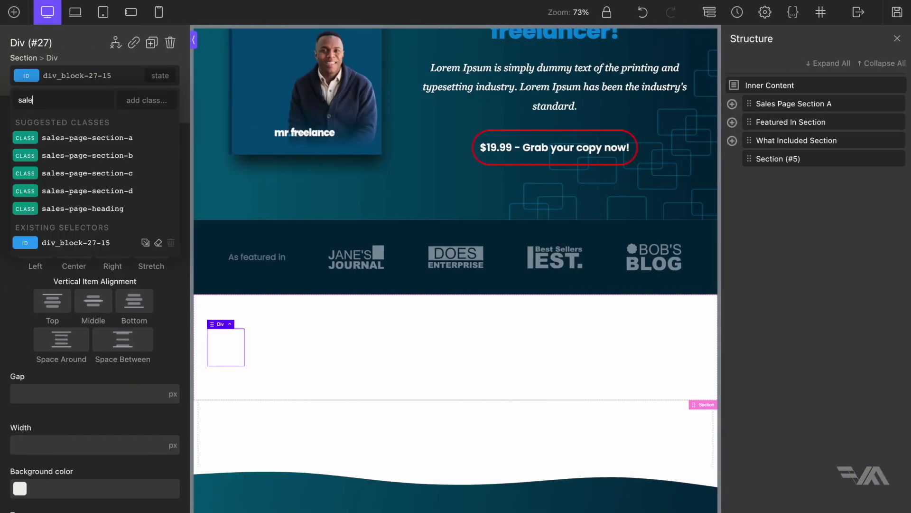
type("s-page-div")
key("Return")
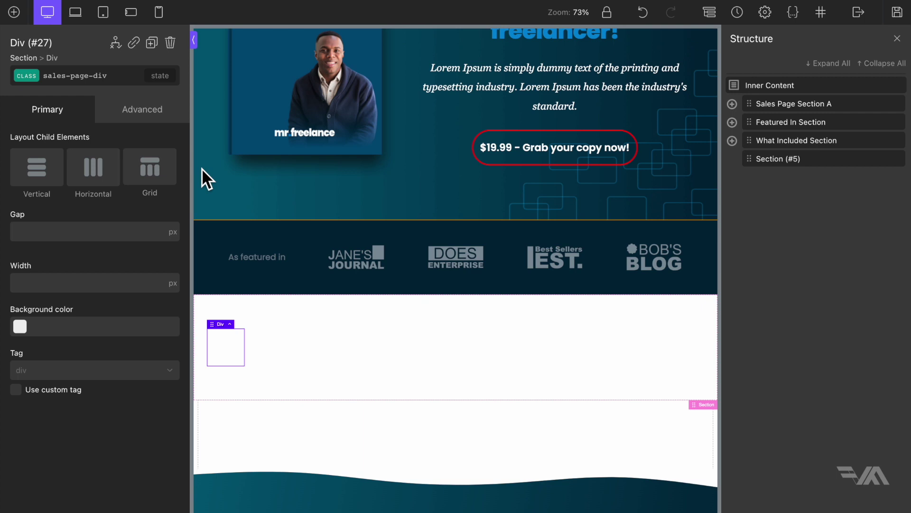
Set the width of the sales-page-div class to 100%
left_click(173, 283)
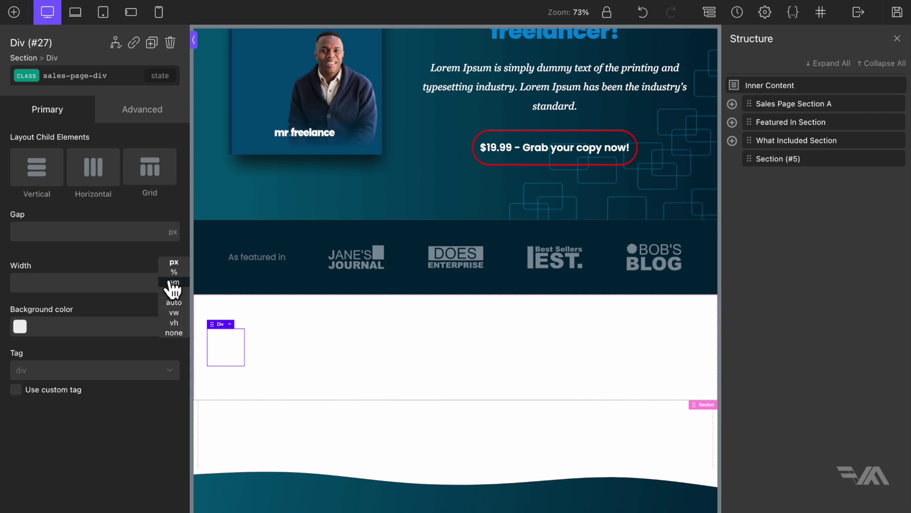
left_click(172, 277)
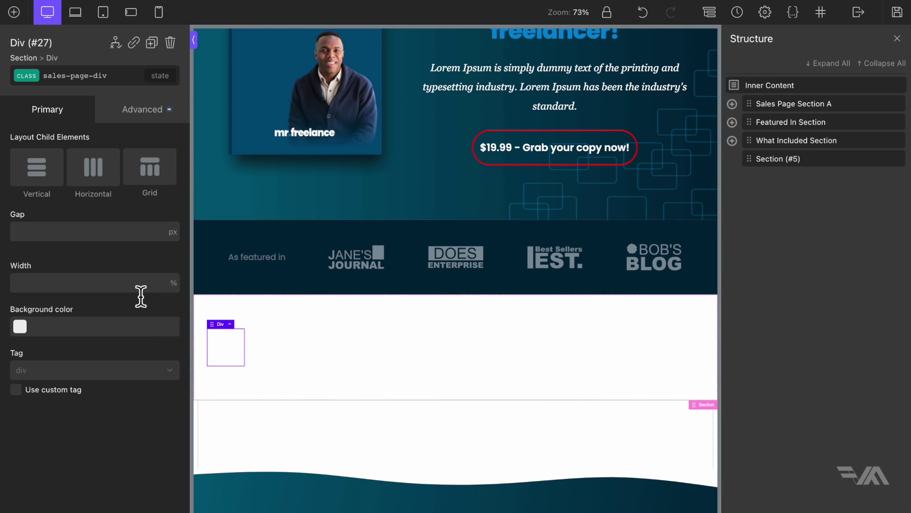
left_click(141, 286)
type("100")
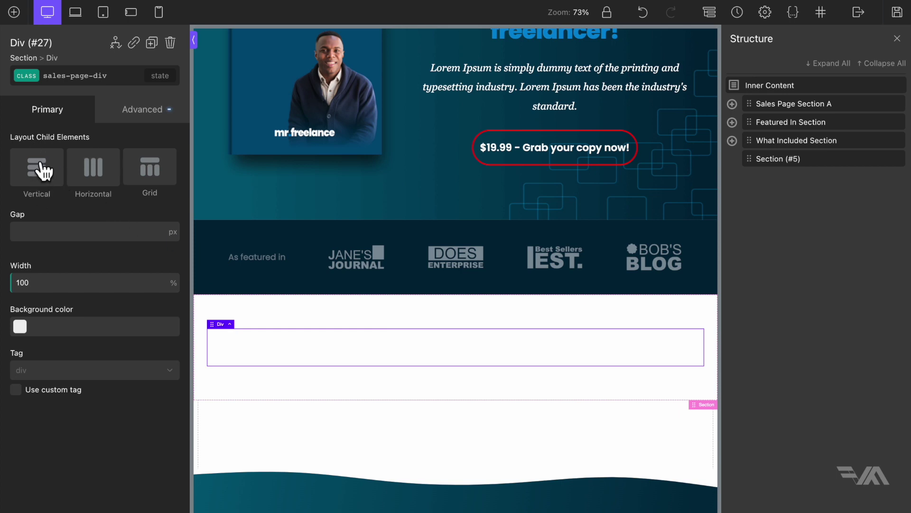
Add a heading and a text element beneath it inside the full-width div
left_click(13, 11)
left_click(38, 197)
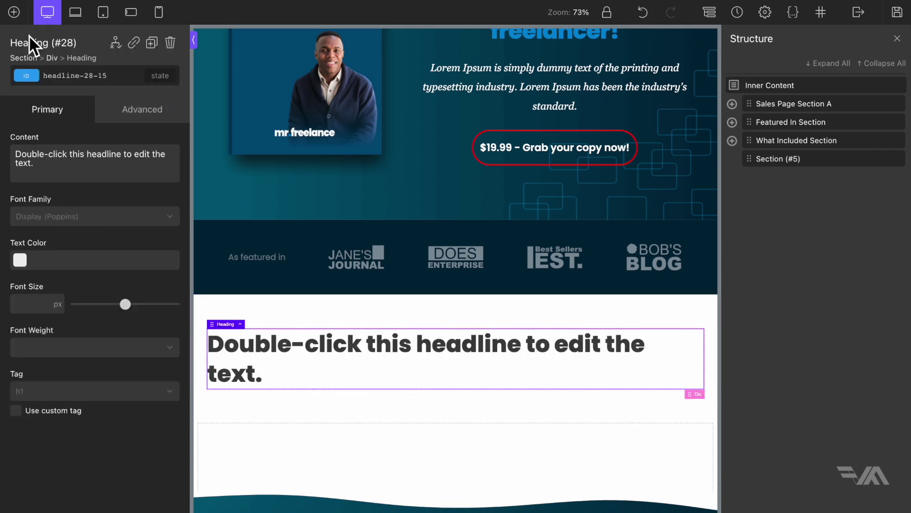
left_click(14, 12)
left_click(96, 203)
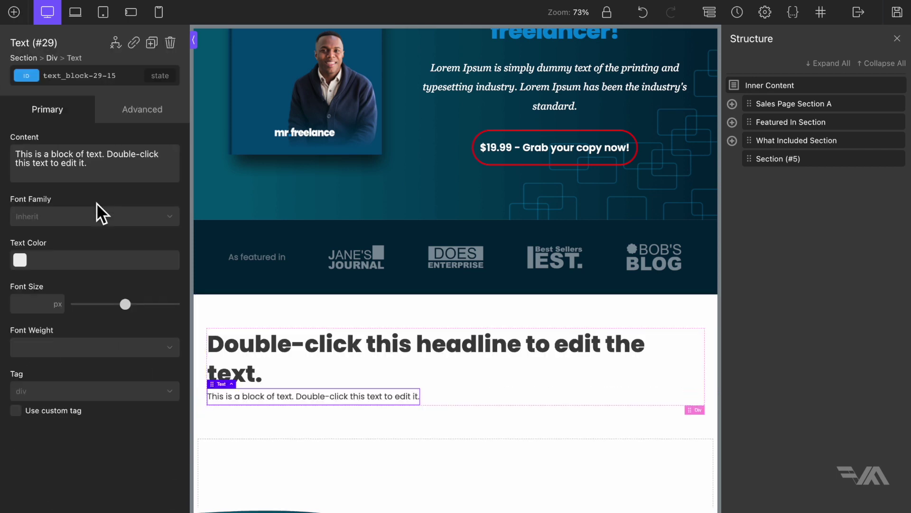
Replace the new heading's placeholder content with "What's included"
left_click(314, 345)
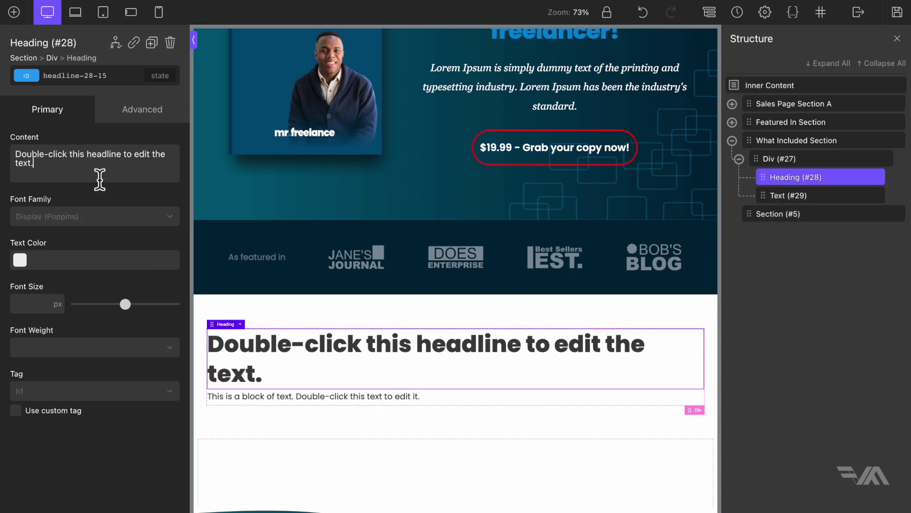
key("ctrl+a")
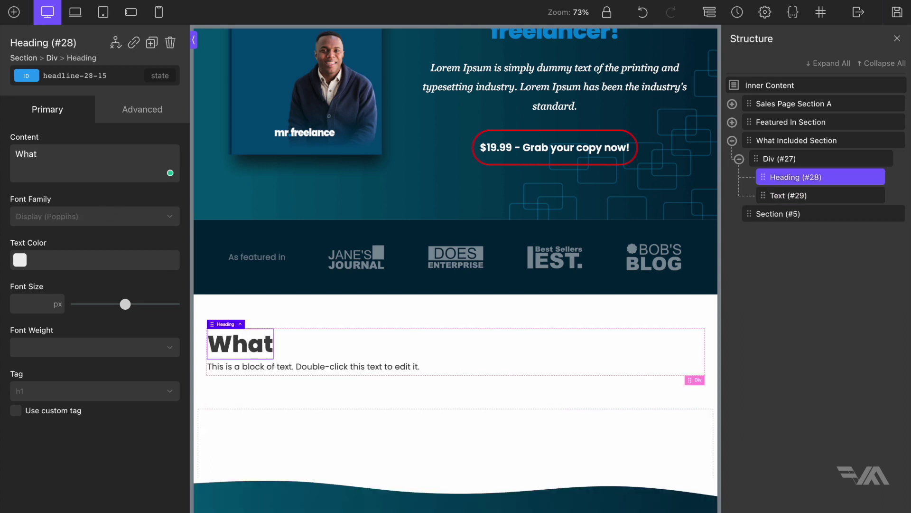
type("'s included")
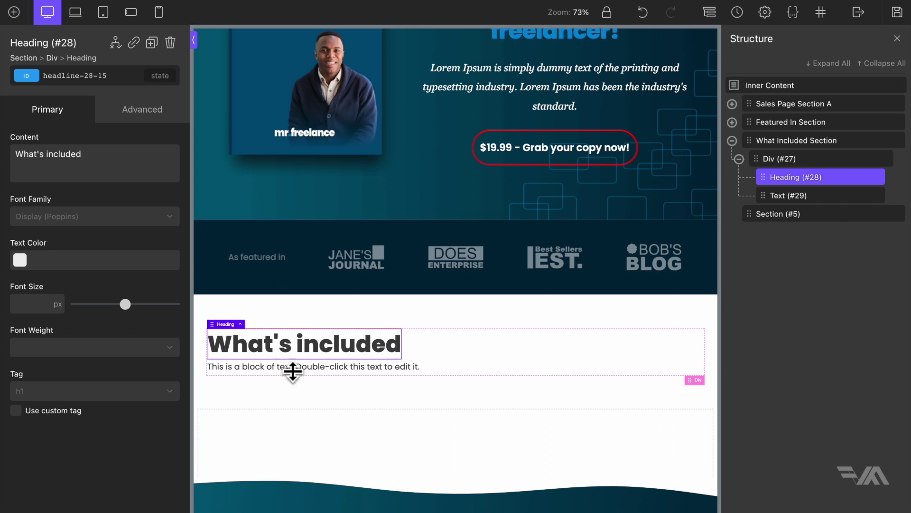
Replace the placeholder text under the heading with "72 Chapters, Over 1,000 tips and ideas for improving productivity as a freelancer!"
double_click(293, 371)
triple_click(128, 177)
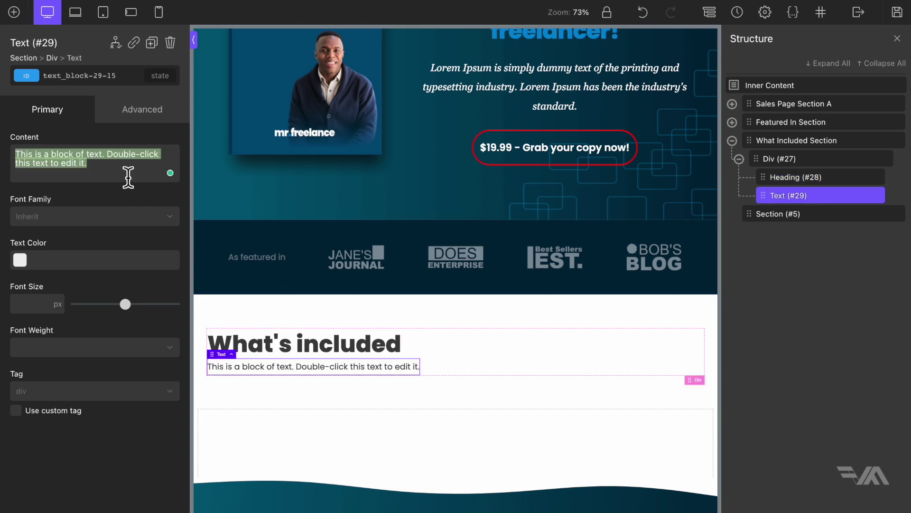
type("72 Chapters, Over 1,000 tips a")
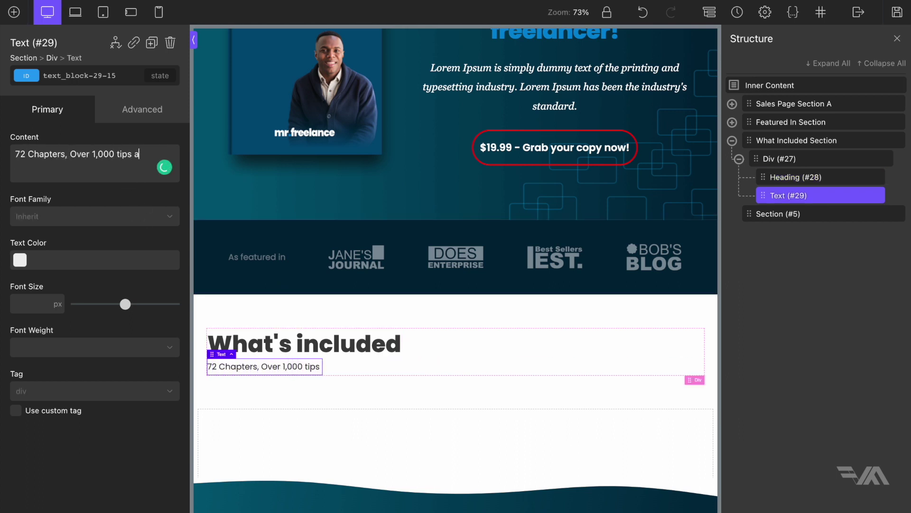
type("nd ideas for improving productivity as a f")
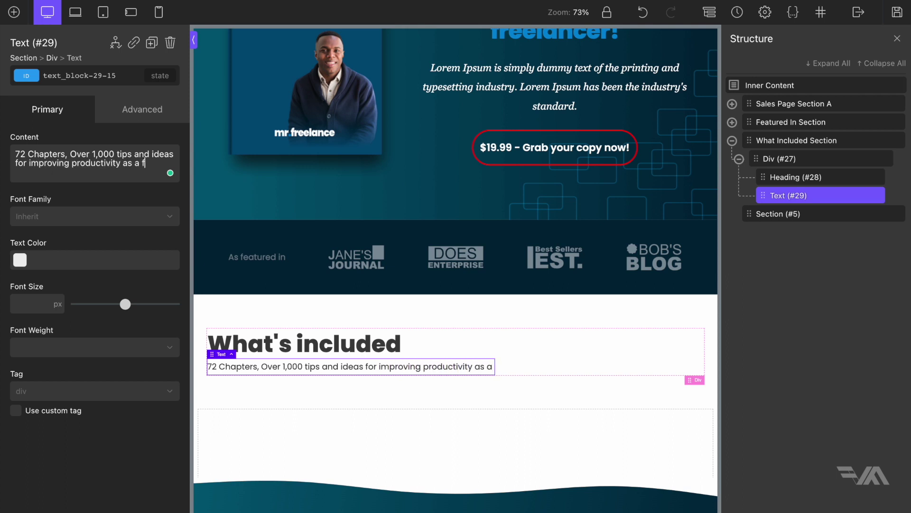
type("reelancer!")
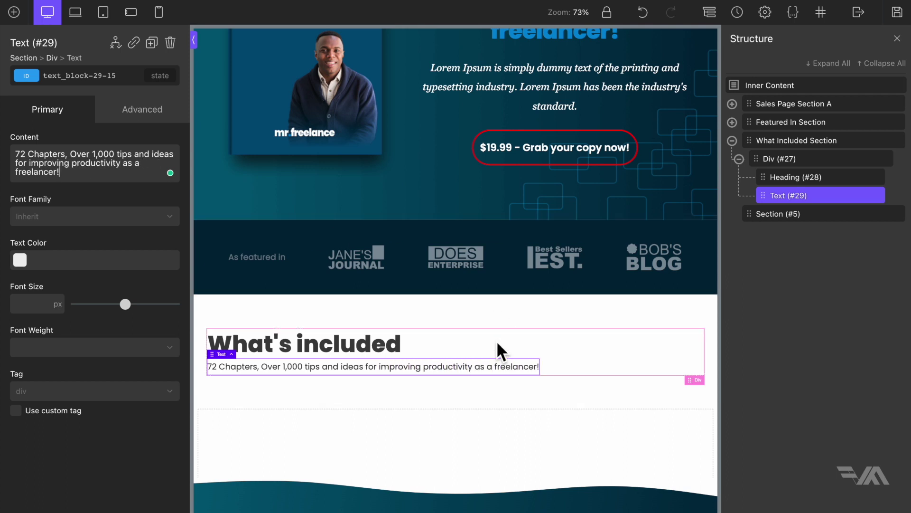
Lay out the sales-page-div class's children vertically, aligned center and middle, with a 20 px gap
left_click(612, 351)
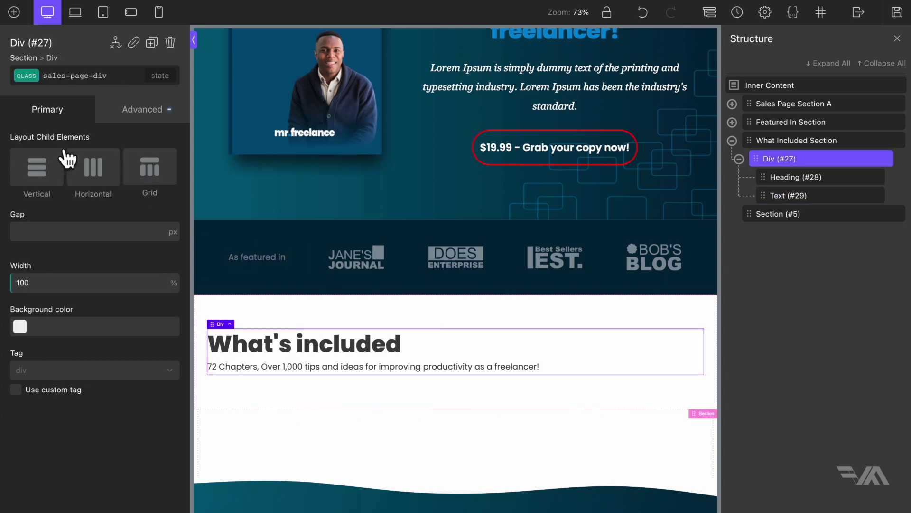
left_click(37, 176)
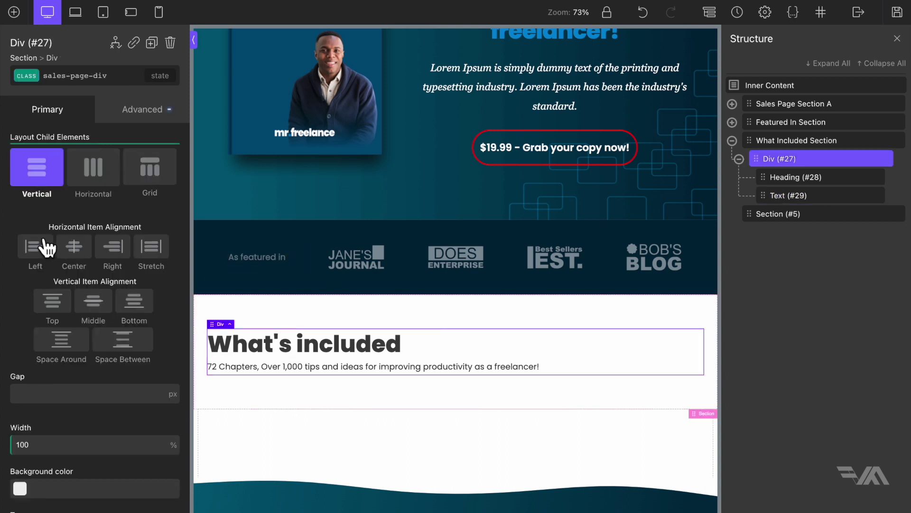
left_click(75, 247)
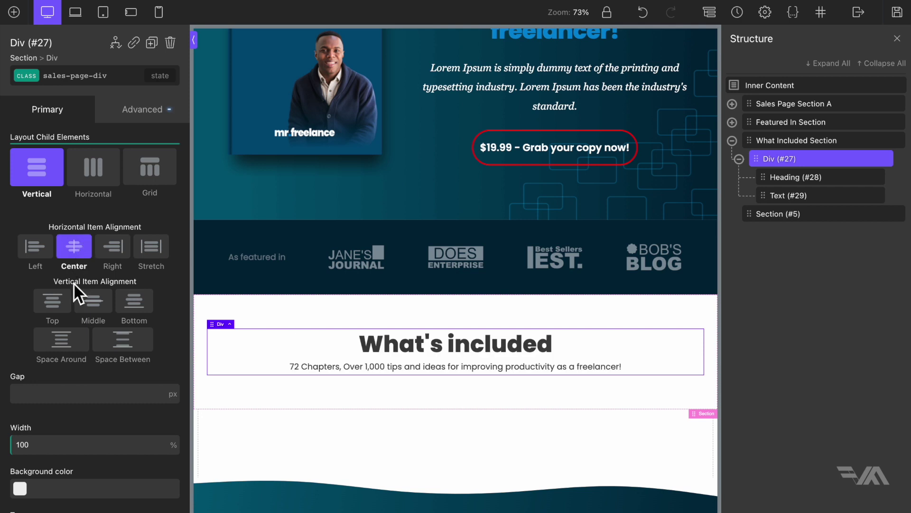
left_click(91, 309)
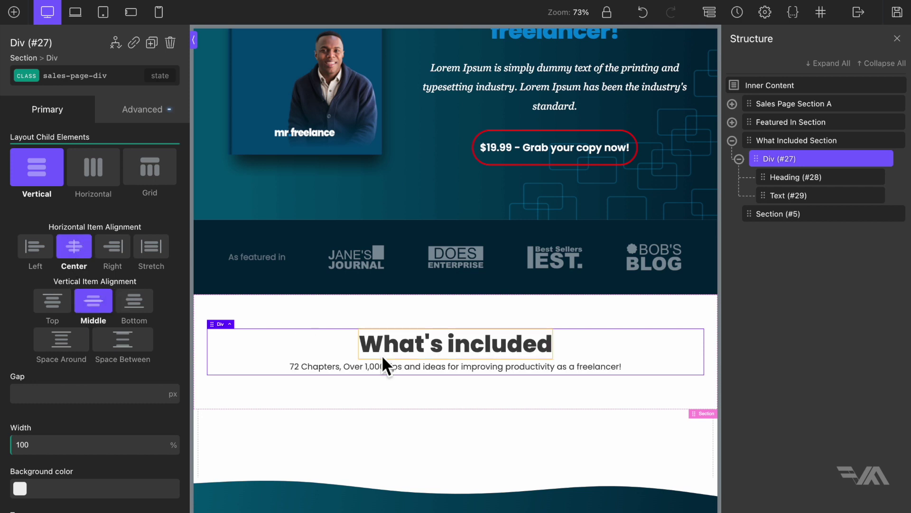
left_click(108, 389)
type("30")
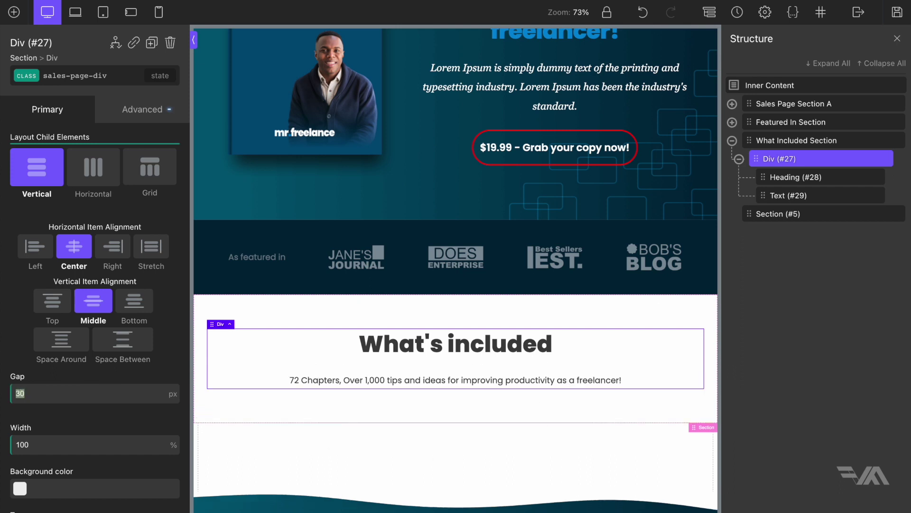
type("20")
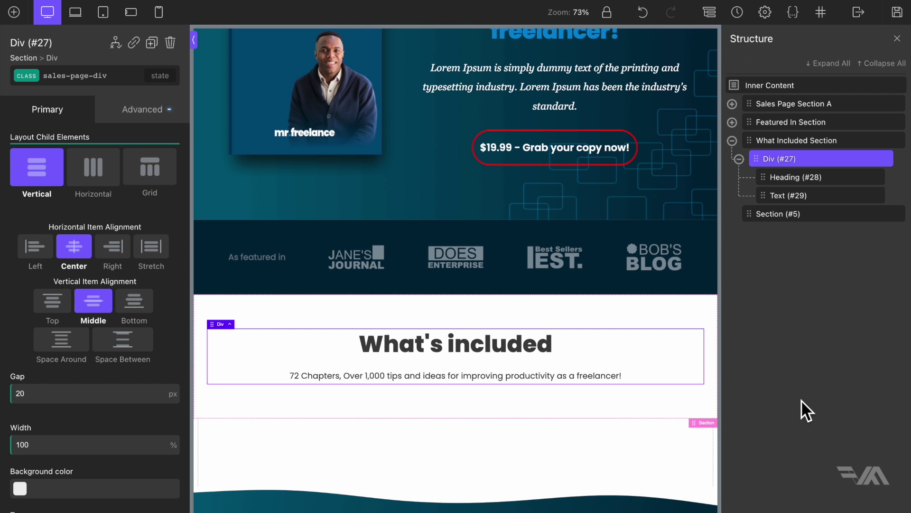
Apply the existing sales-page-heading class to the "What's included" heading and compare it with the hero heading
left_click(483, 348)
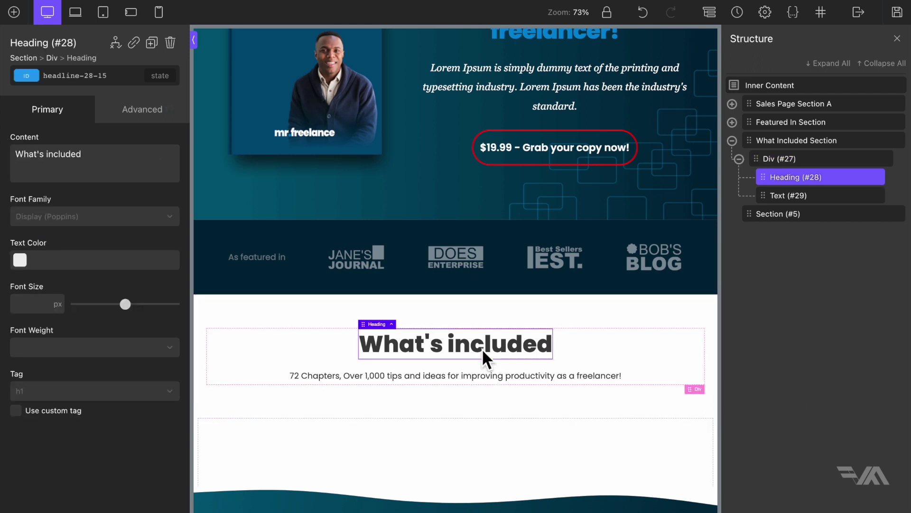
left_click(34, 80)
type("headin")
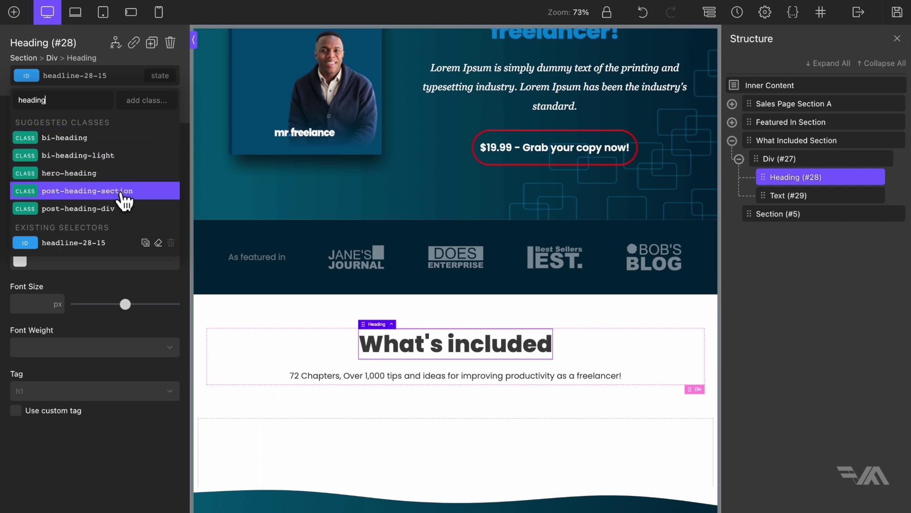
type("g")
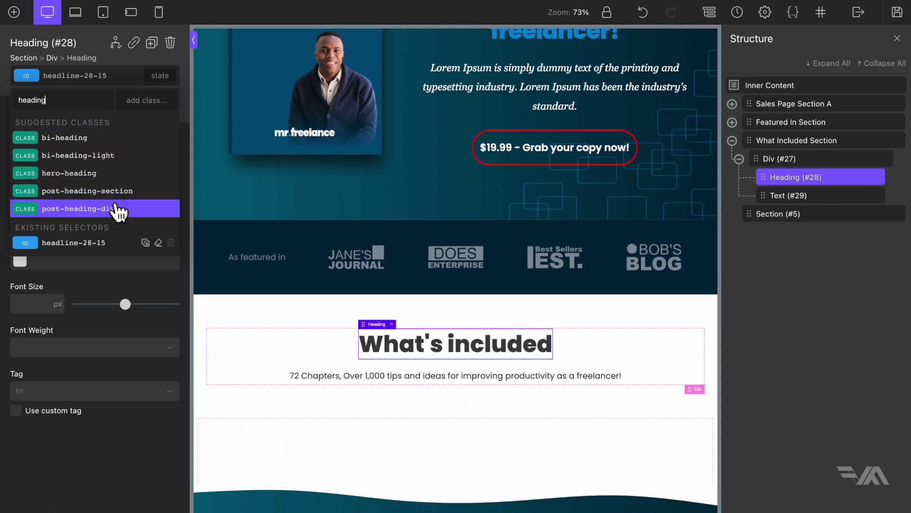
double_click(71, 101)
type("sales-pag")
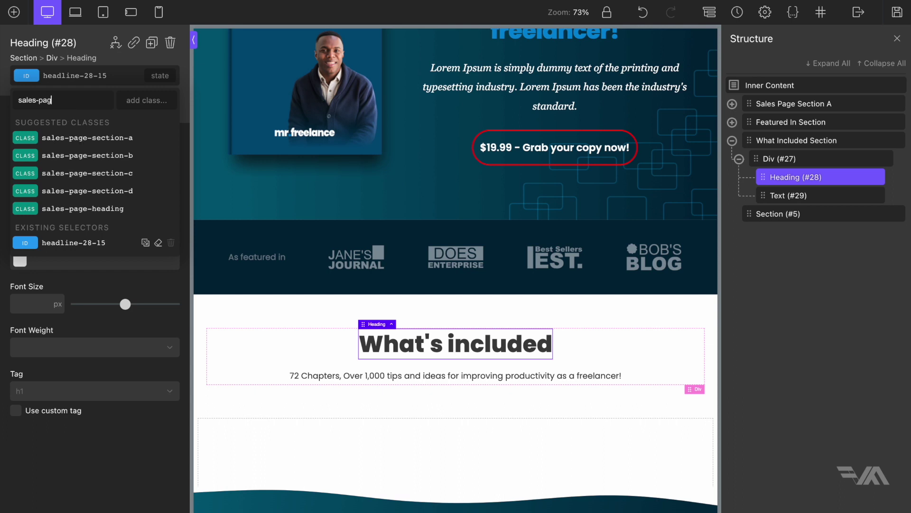
type("e-heading")
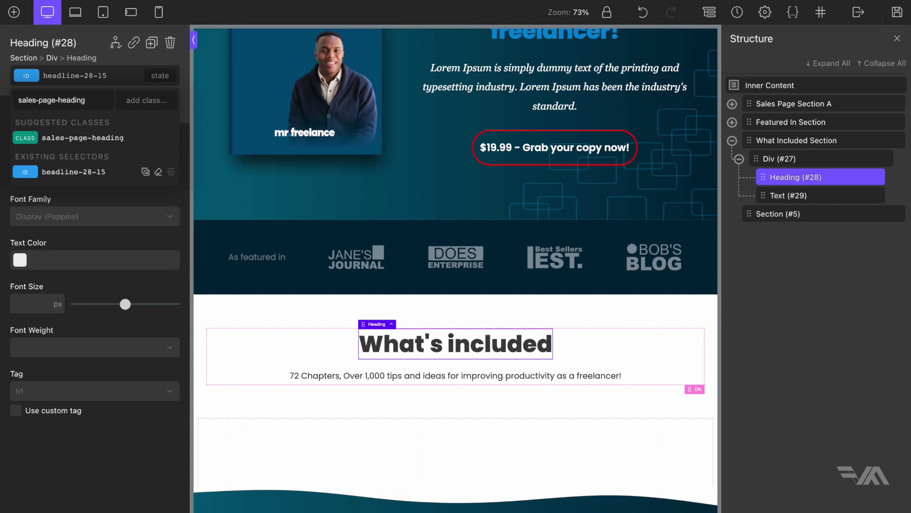
left_click(96, 143)
scroll(532, 180, "up", 3)
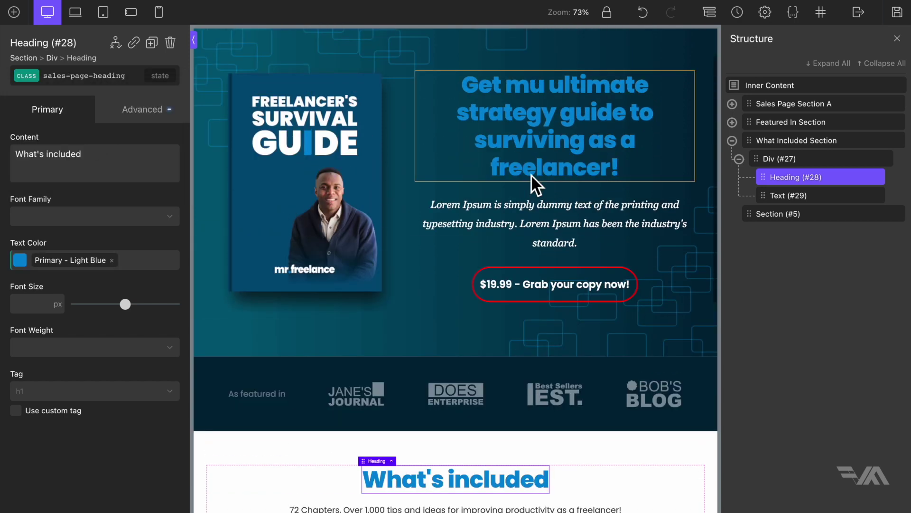
scroll(529, 282, "down", 1)
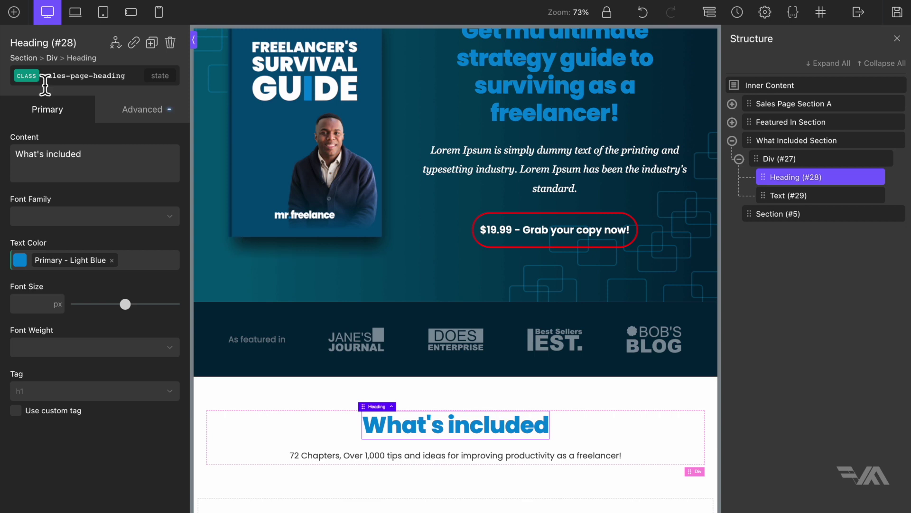
Add a new class sales-page-heading-b to the "What's included" heading and remove its sales-page-heading class
left_click(62, 75)
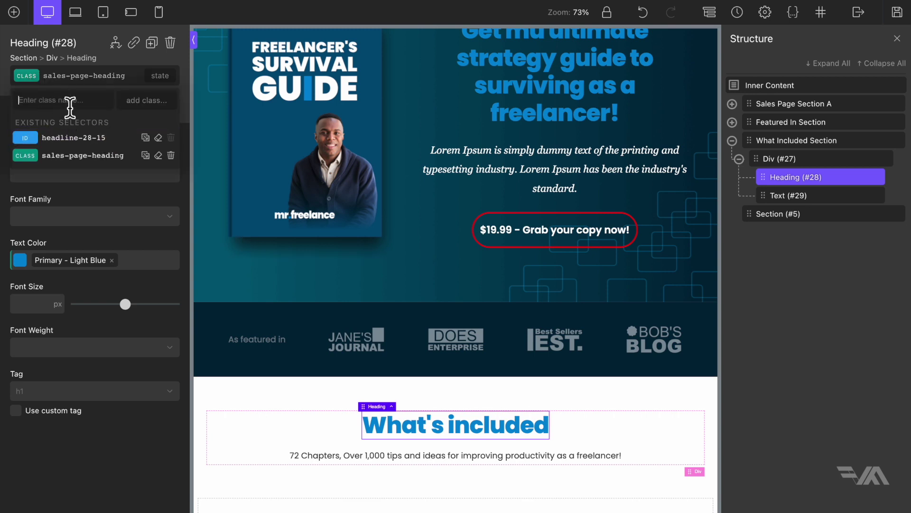
type("sales-page-heading-b")
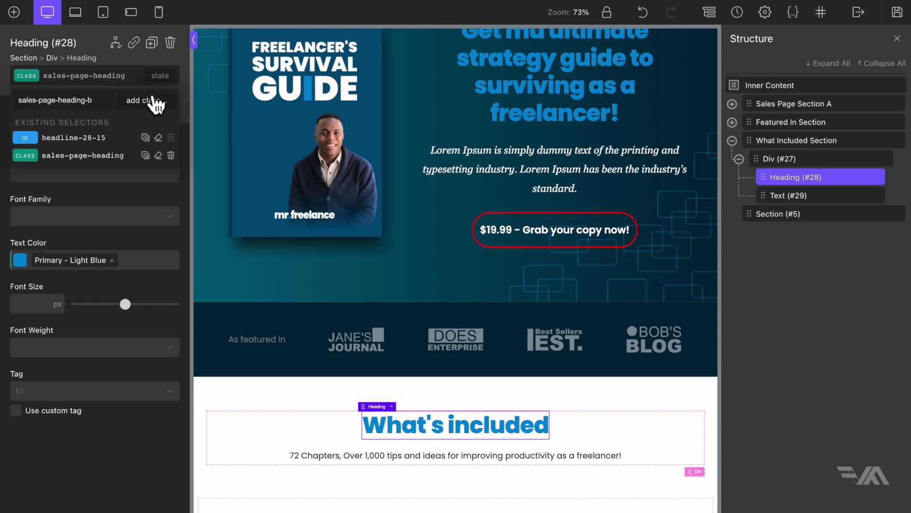
left_click(149, 100)
left_click(41, 78)
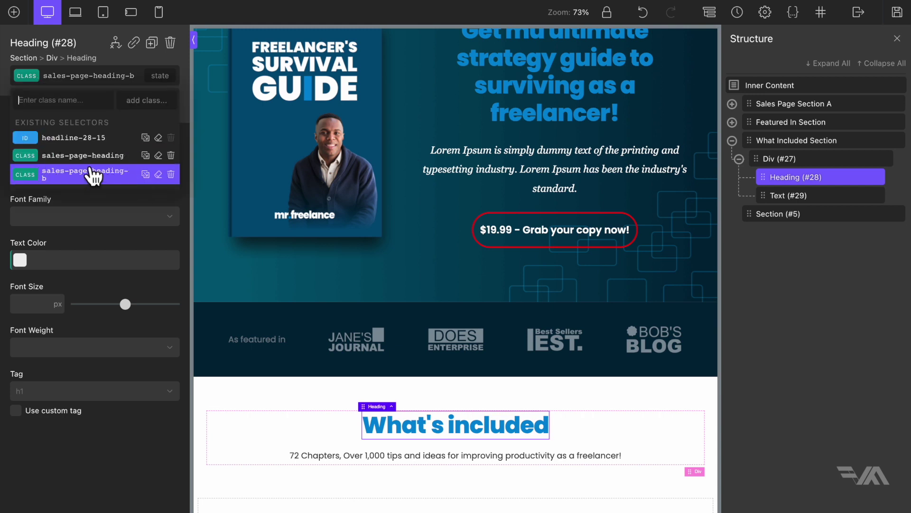
left_click(171, 157)
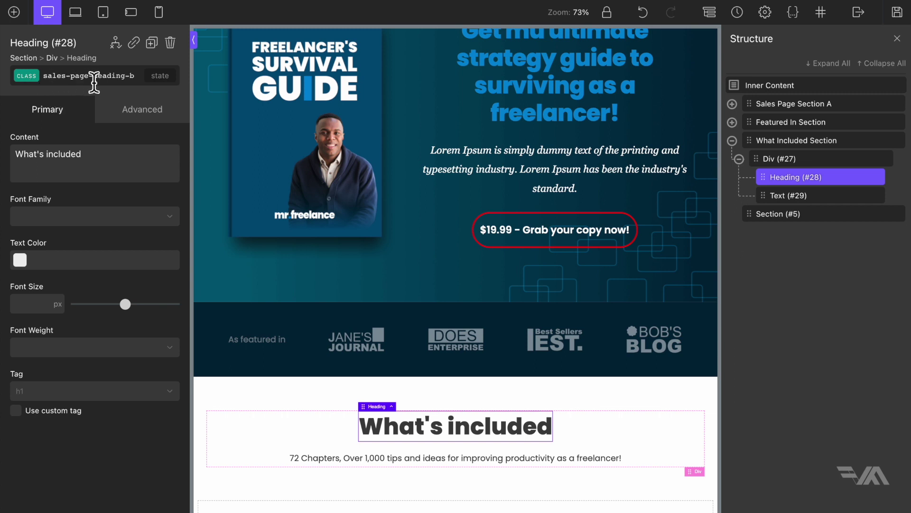
Set the sales-page-heading-b class's text color to Primary - Dark Dark Blue and the heading's tag to H2
left_click(20, 260)
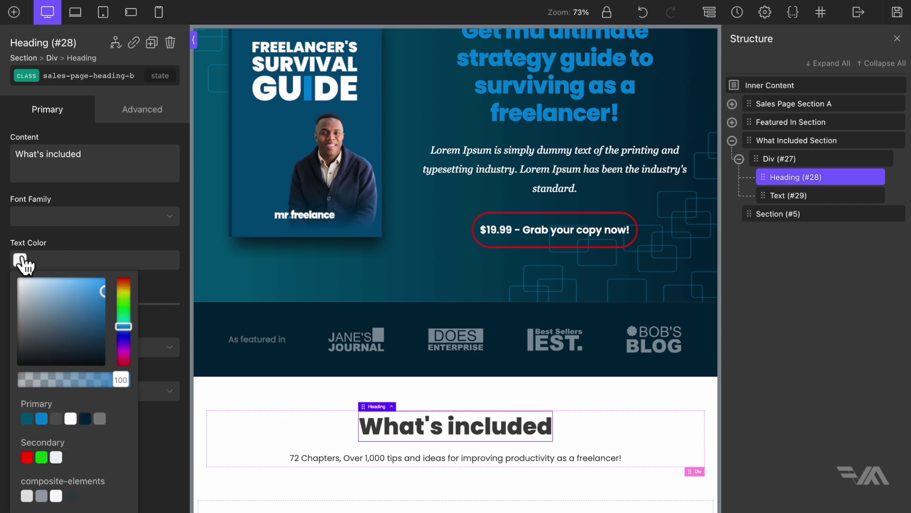
left_click(85, 419)
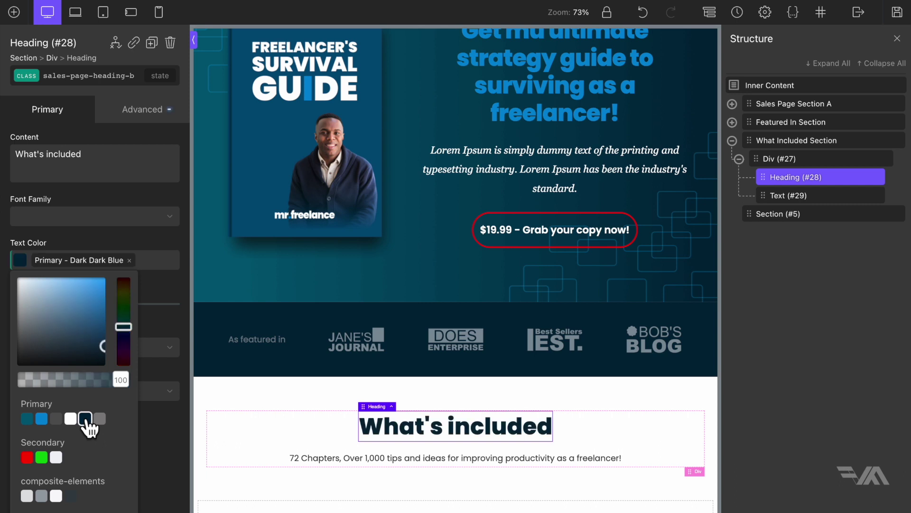
scroll(138, 332, "down", 1)
left_click(138, 332)
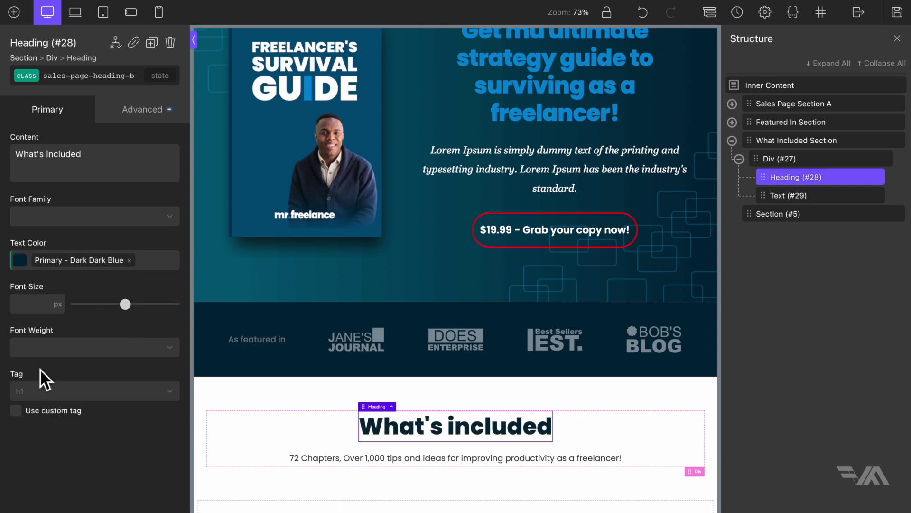
left_click(47, 397)
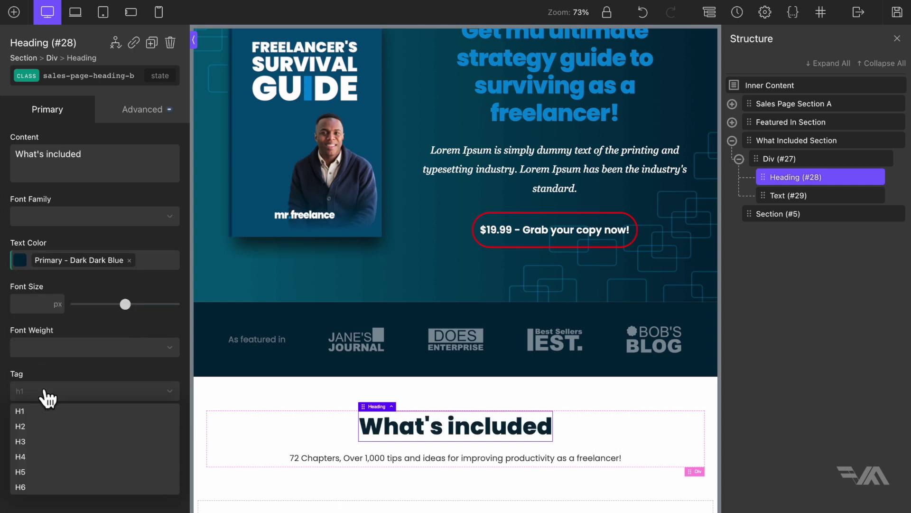
left_click(42, 427)
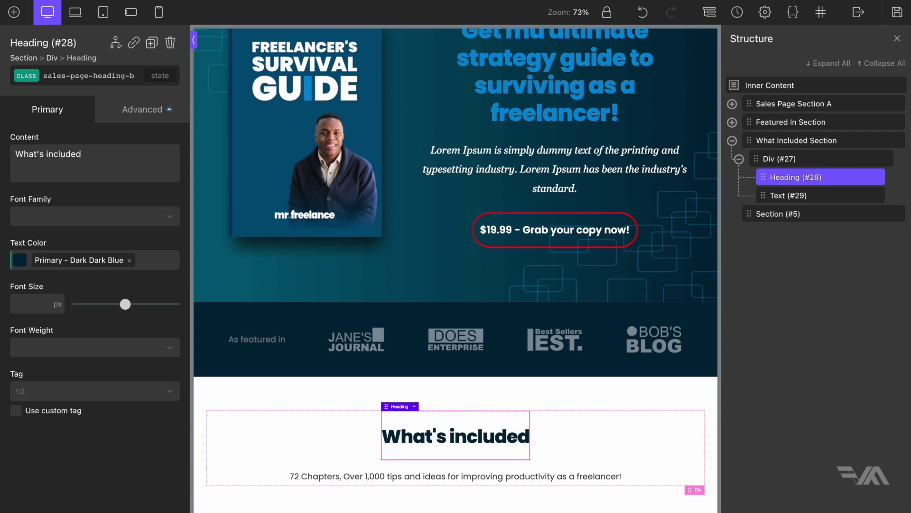
Set the sales-page-heading-b class's line height to 1.2 and letter spacing to -1 px
left_click(144, 119)
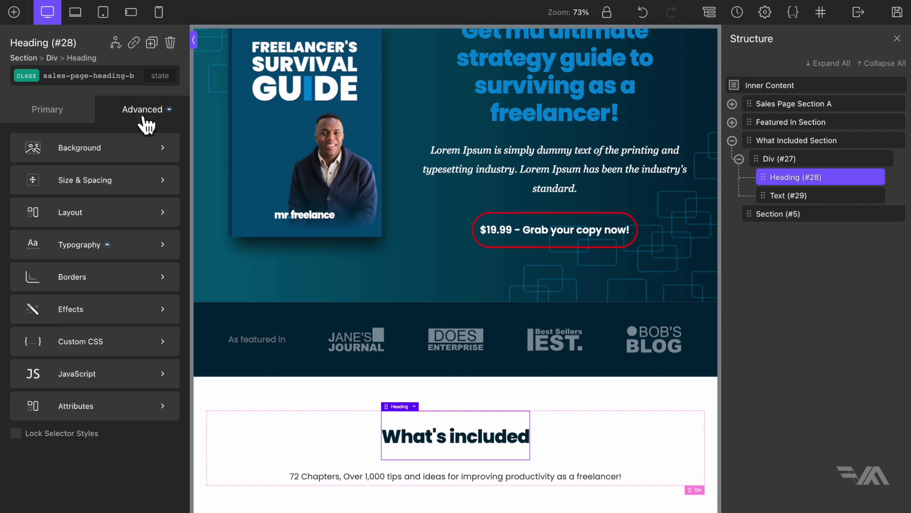
left_click(137, 246)
left_click(49, 364)
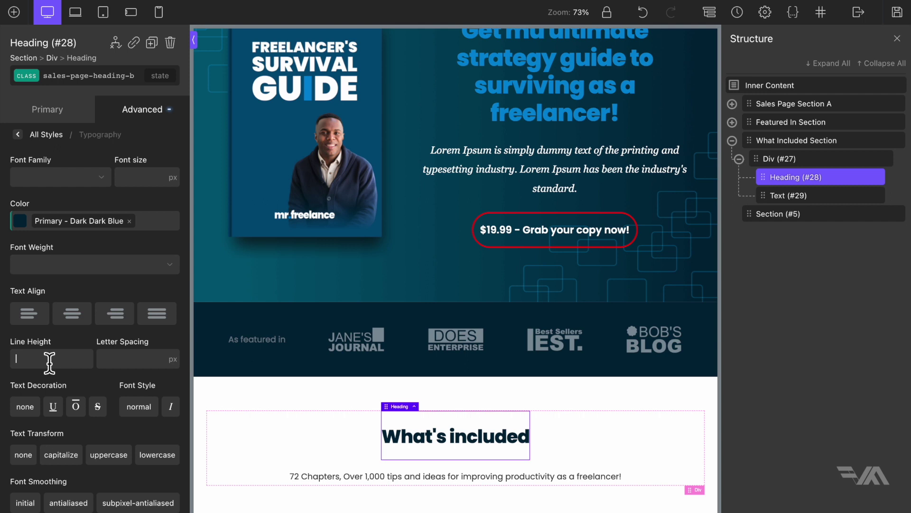
type("1.2")
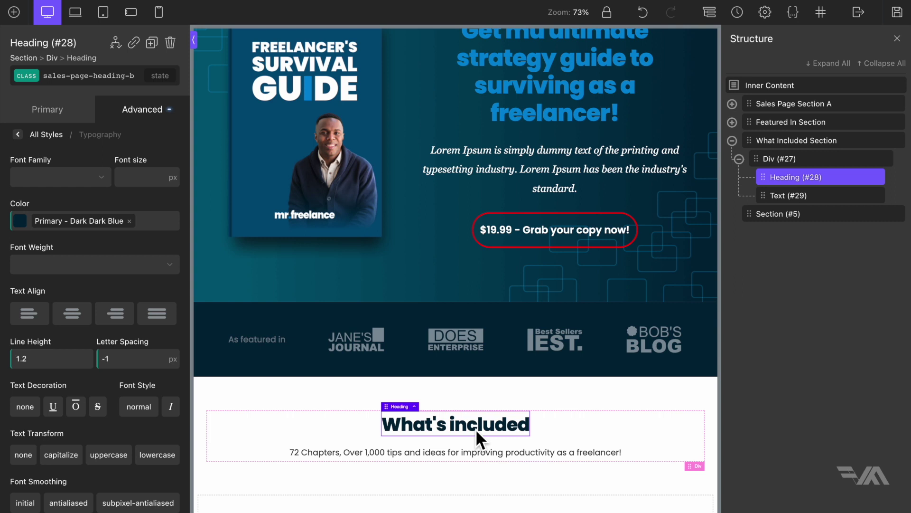
Insert a Code Block into the div that holds the "What's included" heading and text
left_click(580, 427)
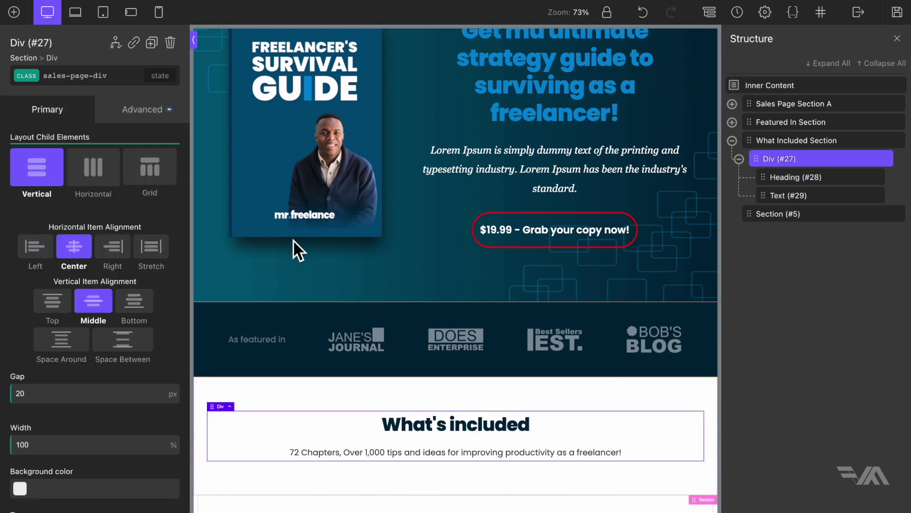
left_click(14, 13)
type("code")
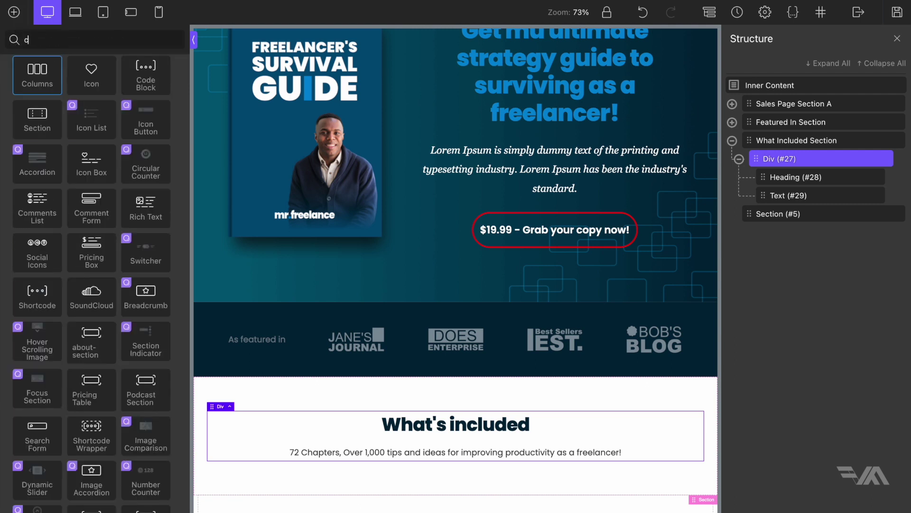
left_click(35, 74)
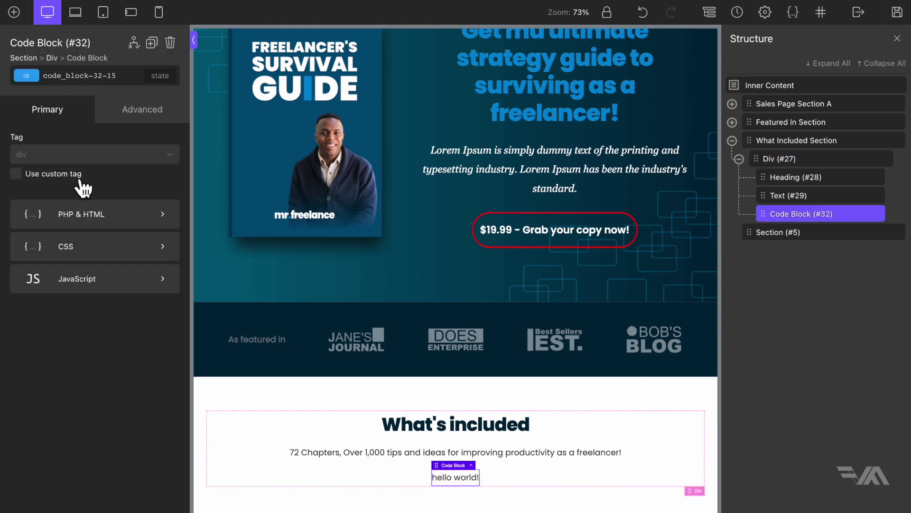
Replace the code block's default PHP with <hr>, apply it, and place the block between the heading and the text
left_click(106, 217)
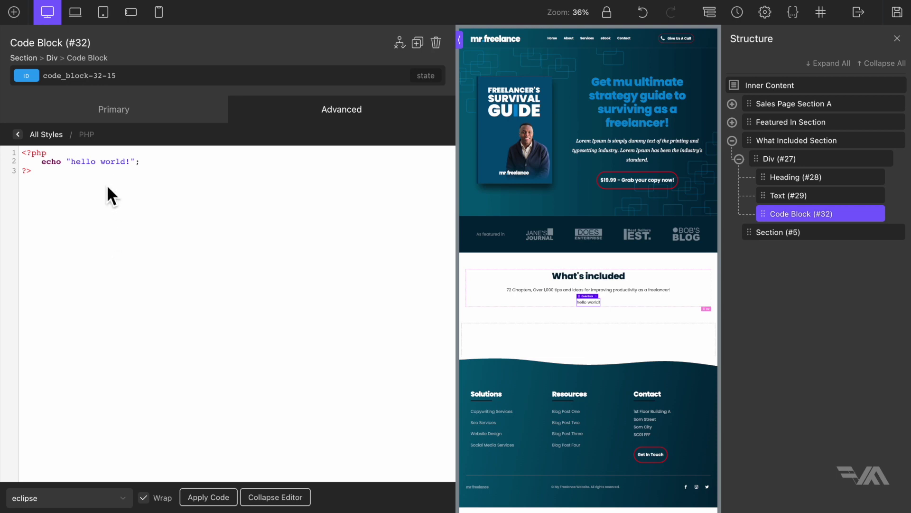
left_click_drag(74, 182, 7, 147)
type("<>")
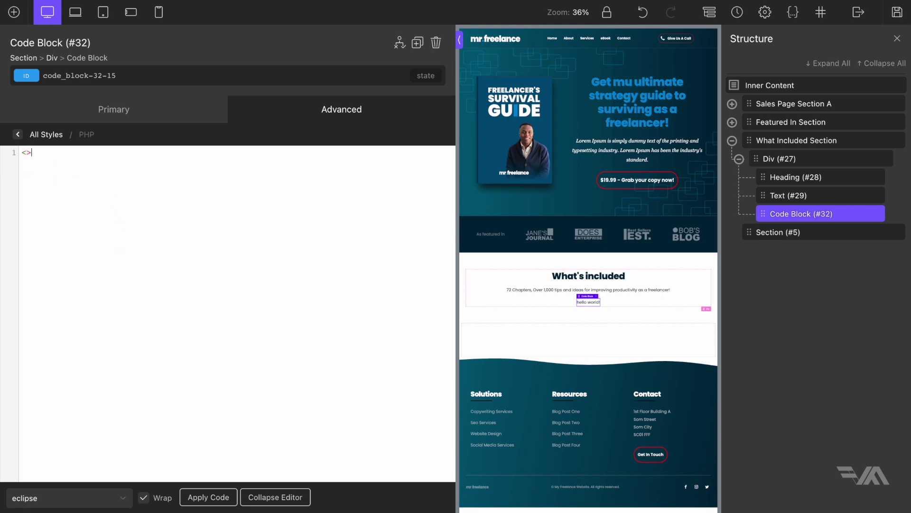
type("hr")
left_click(216, 497)
left_click(257, 498)
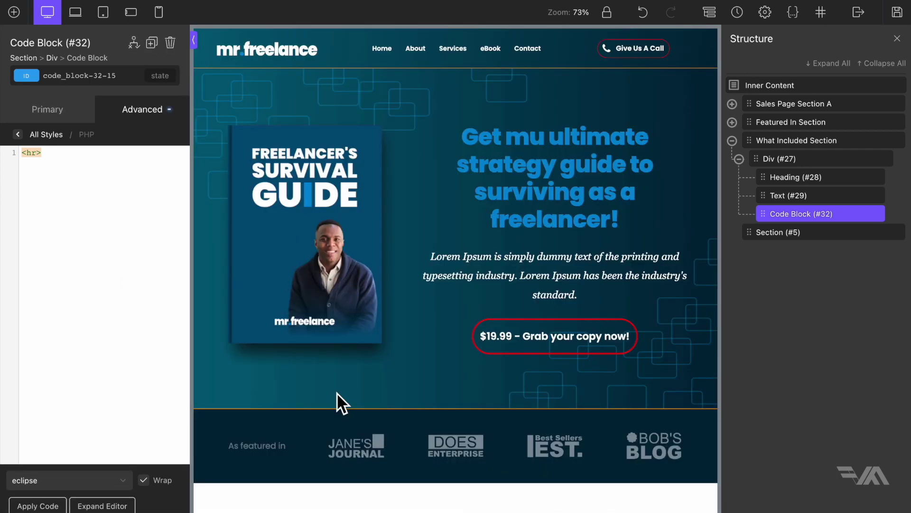
scroll(337, 393, "down", 5)
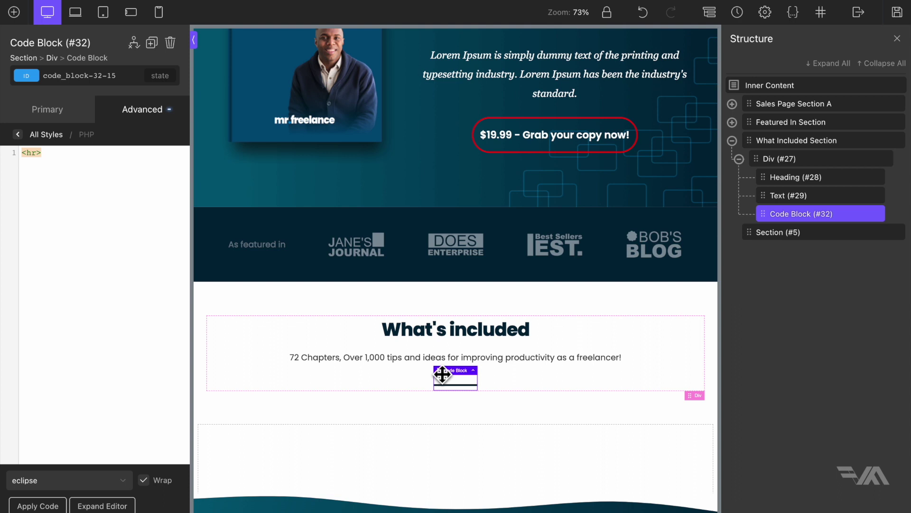
left_click_drag(442, 374, 433, 346)
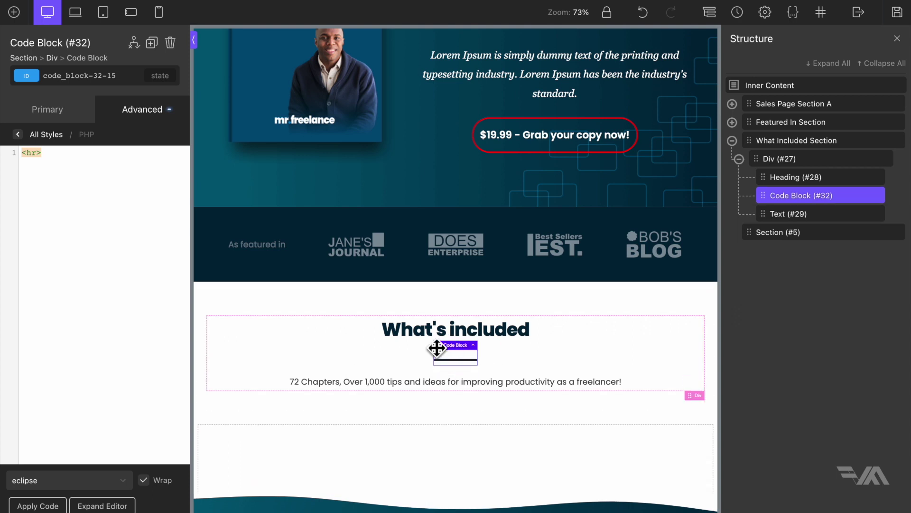
Set the sales-page-div class's gap to 10 px
left_click(624, 357)
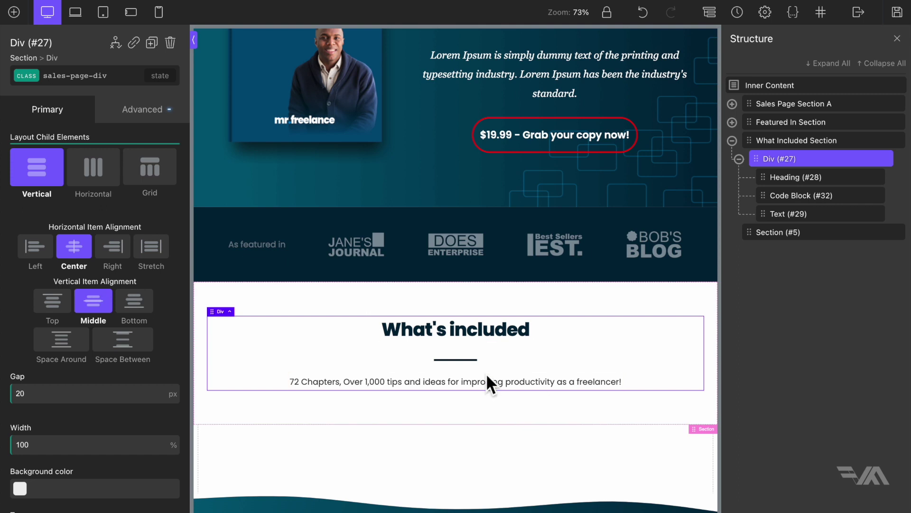
double_click(28, 394)
type("10")
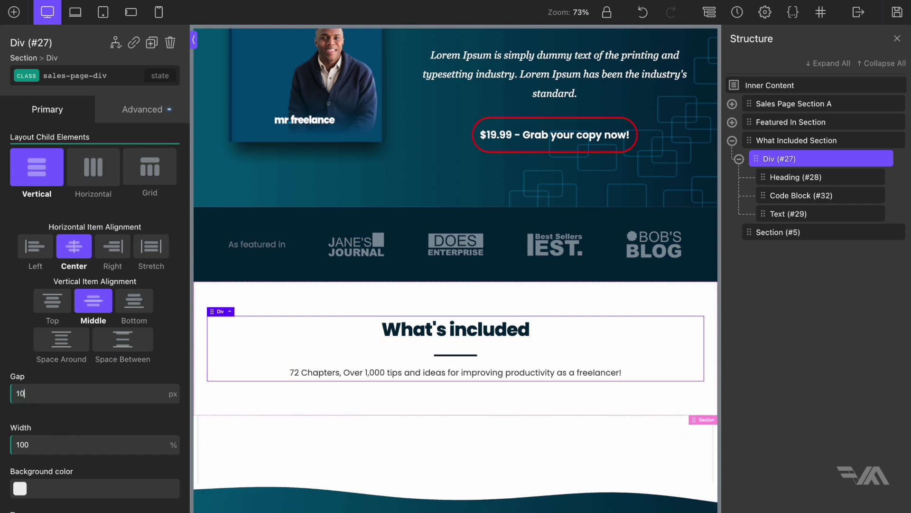
Insert a Columns element with the 33 33 33 layout into the What Included Section
left_click(582, 397)
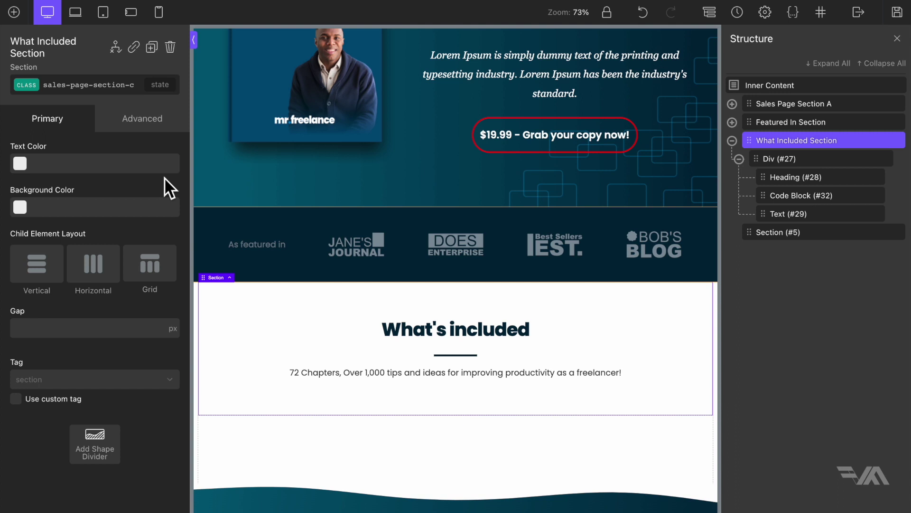
left_click(13, 12)
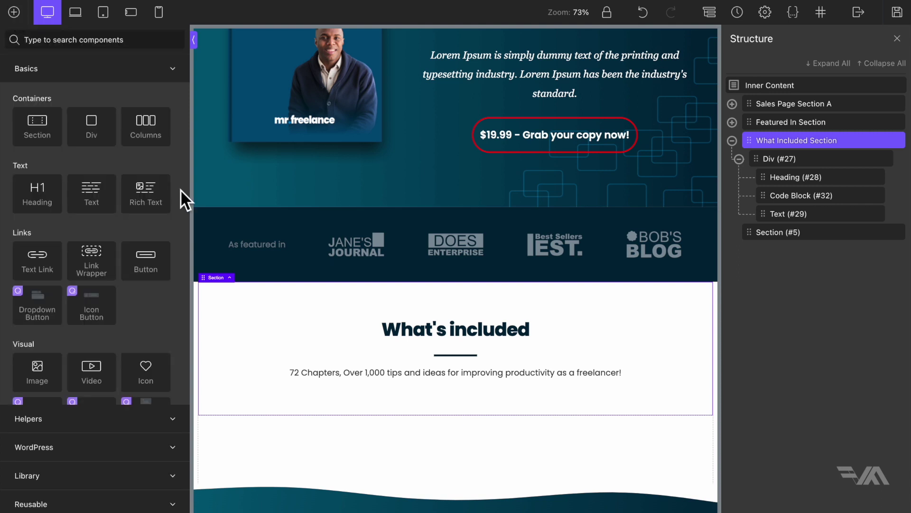
left_click(146, 125)
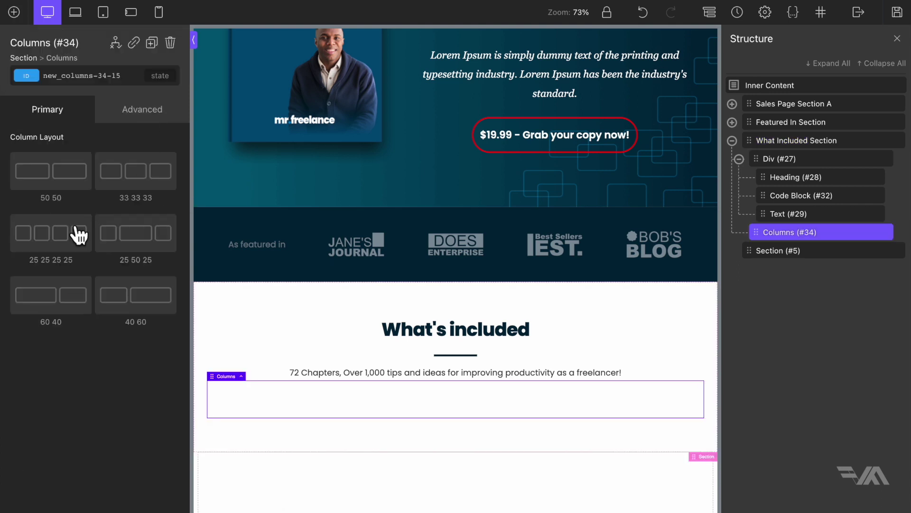
left_click(134, 171)
Move the three-column layout into the heading's div and order it beneath the "72 Chapters" text
scroll(437, 318, "down", 5)
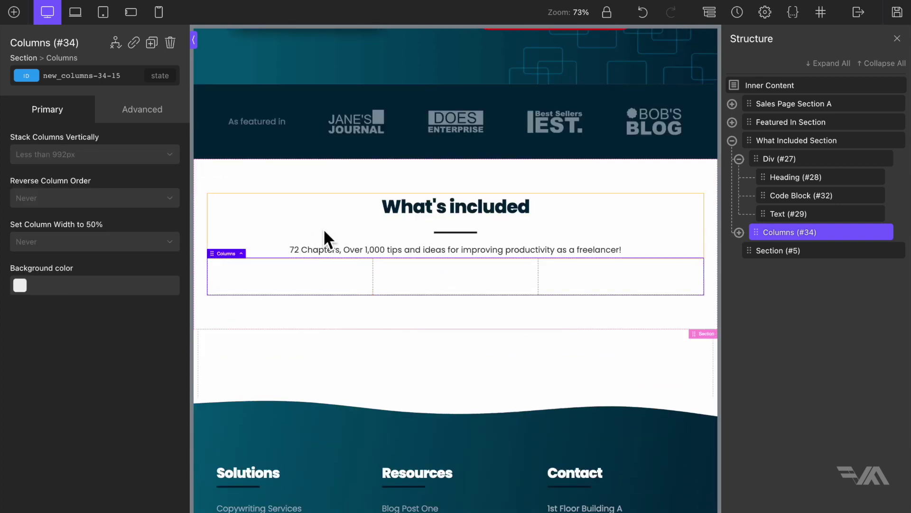
mouse_move(228, 257)
left_mouse_down()
mouse_move(218, 240)
mouse_move(215, 252)
left_mouse_up()
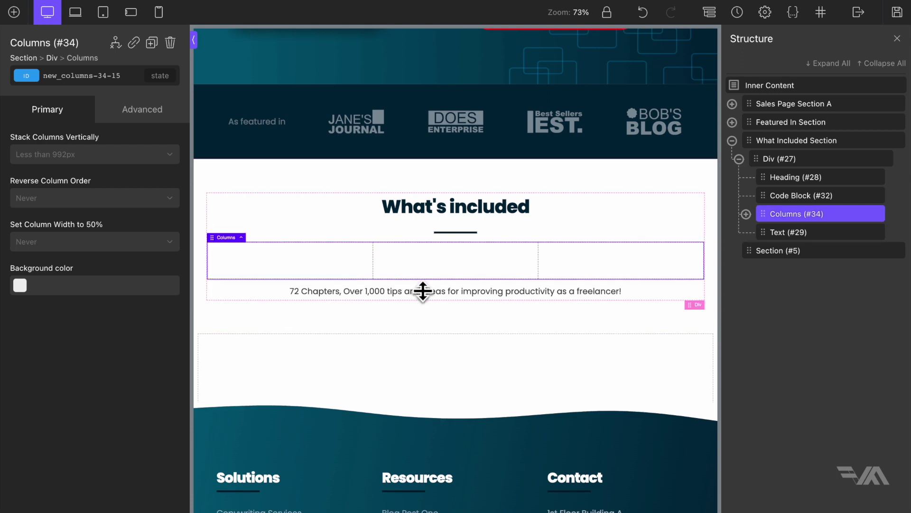
left_click_drag(429, 293, 440, 235)
left_click(539, 280)
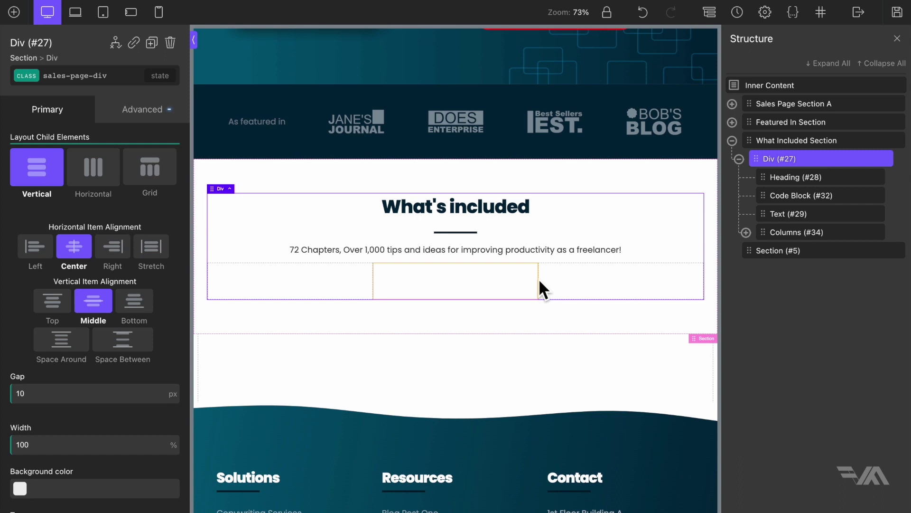
Add a div inside the first column of the three-column layout
left_click(301, 280)
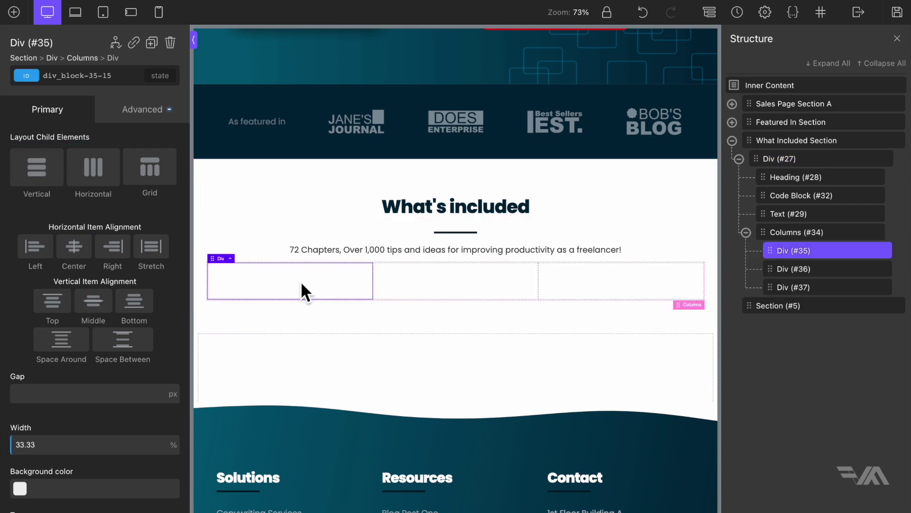
left_click(14, 11)
left_click(103, 126)
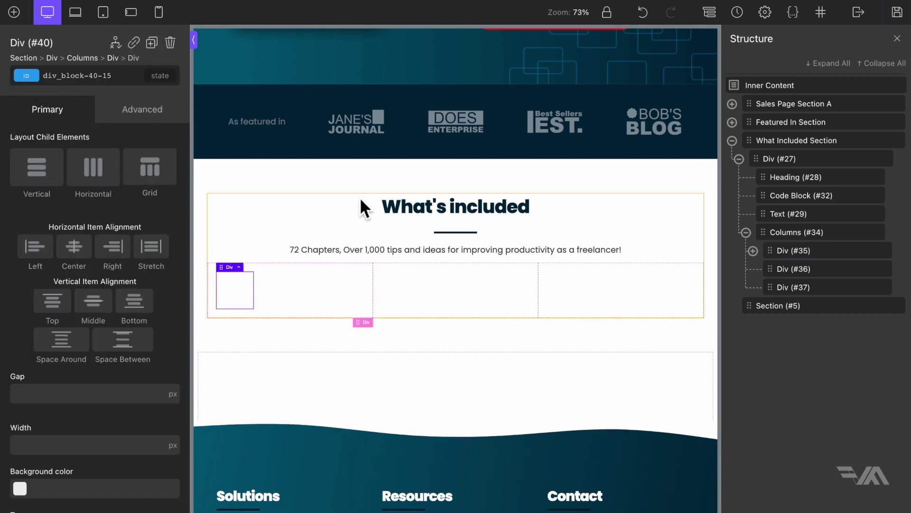
Check the planning notes for the card's class name, and assign a new class sales-page-div-b to the div in the first column
key("super+Tab")
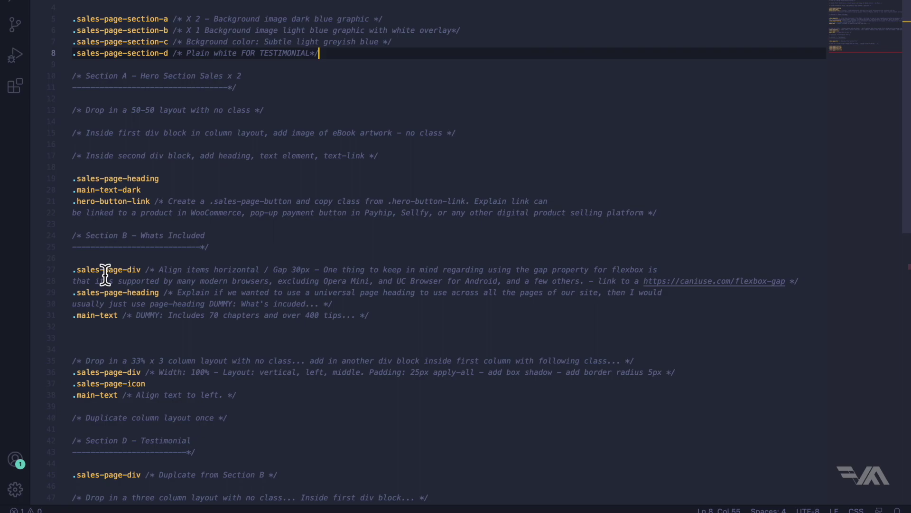
key("super+Tab")
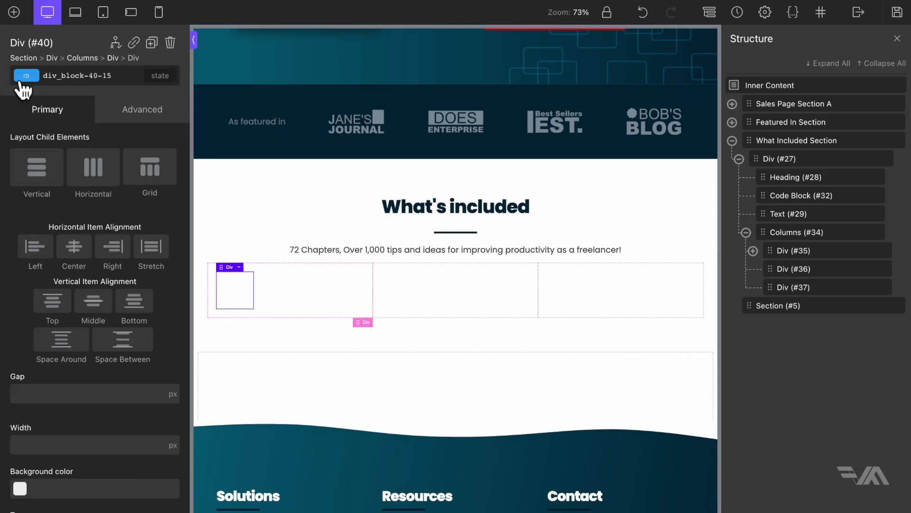
left_click(27, 77)
type("sales-pa")
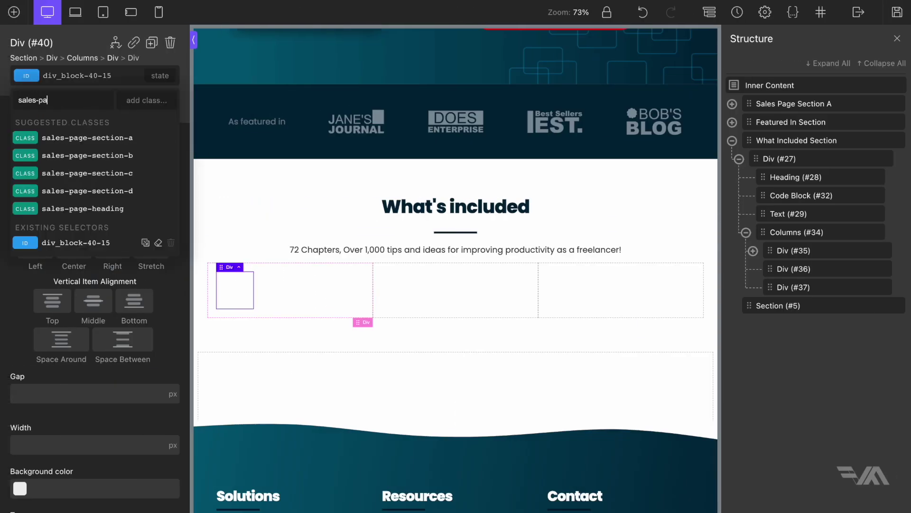
type("ge-div")
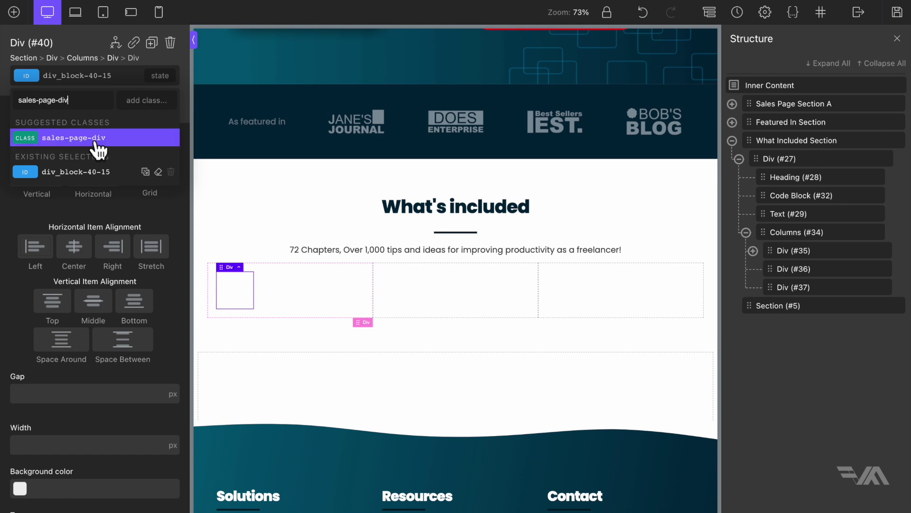
scroll(404, 150, "up", 4)
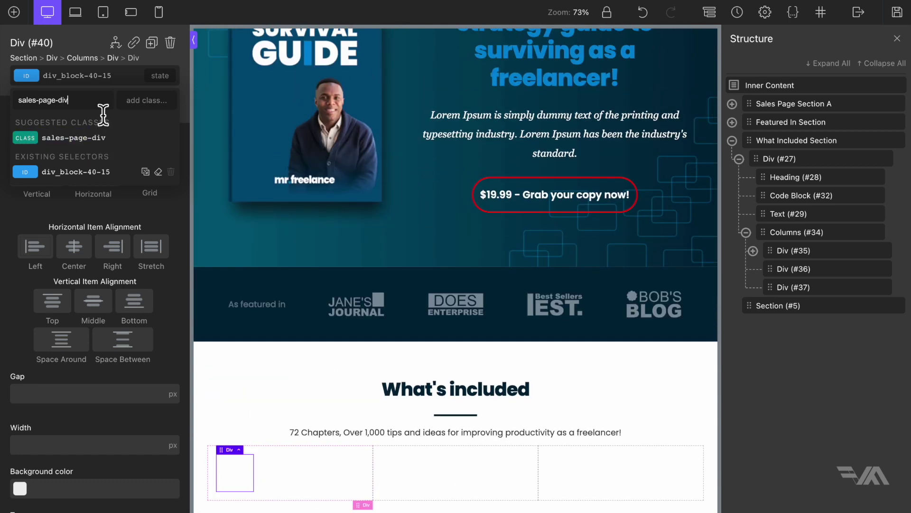
type("-b")
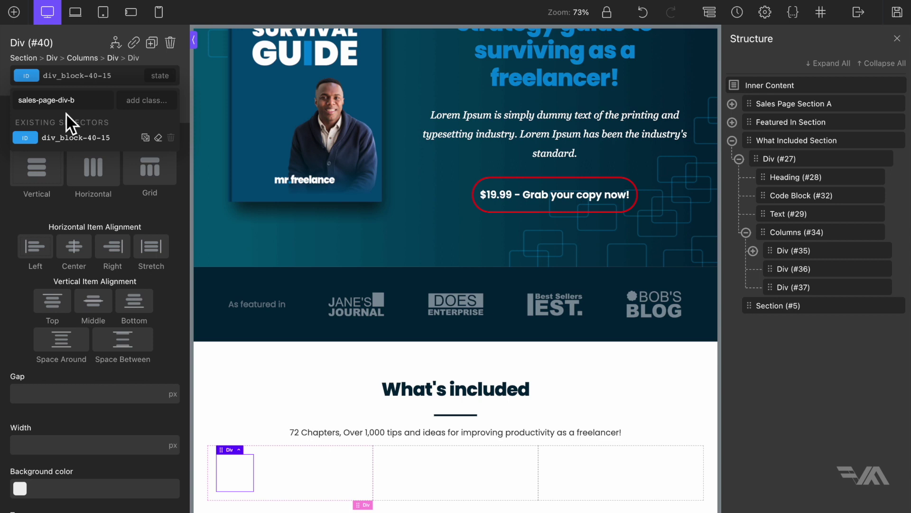
left_click(146, 101)
Set the sales-page-div-b class's width to 100% and open its border radius for editing
scroll(284, 281, "down", 3)
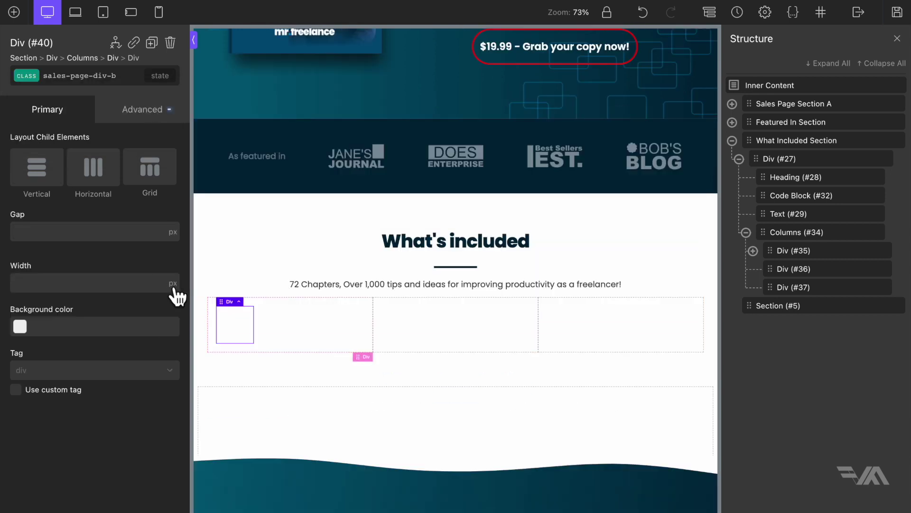
left_click(173, 291)
left_click(174, 321)
type("100")
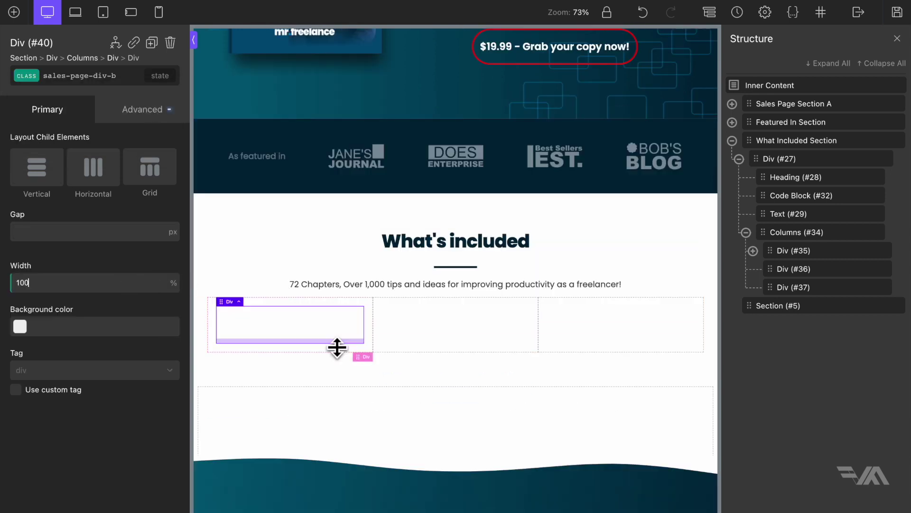
left_click(147, 114)
left_click(116, 270)
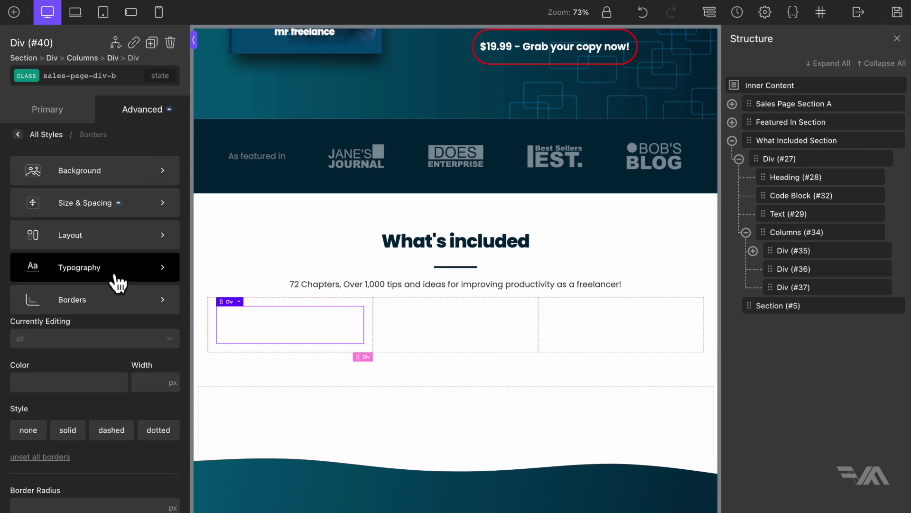
left_click(82, 352)
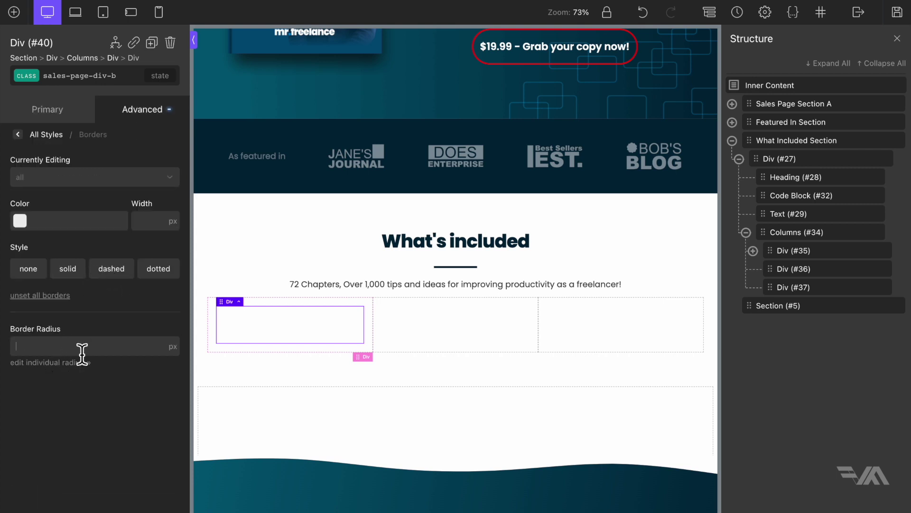
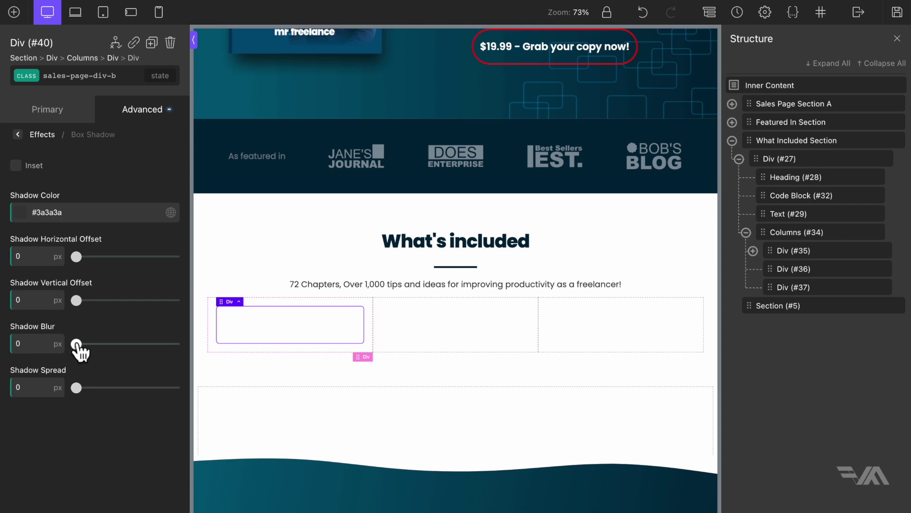
Give the sales-page-div-b class's box shadow a 10 px blur, 3 px spread and 25% colour opacity
left_click_drag(76, 345, 86, 345)
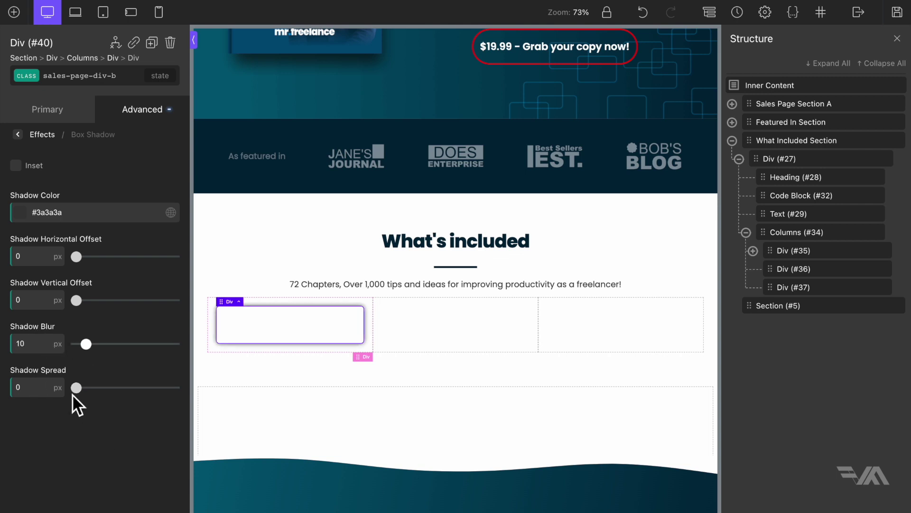
left_click_drag(76, 388, 79, 388)
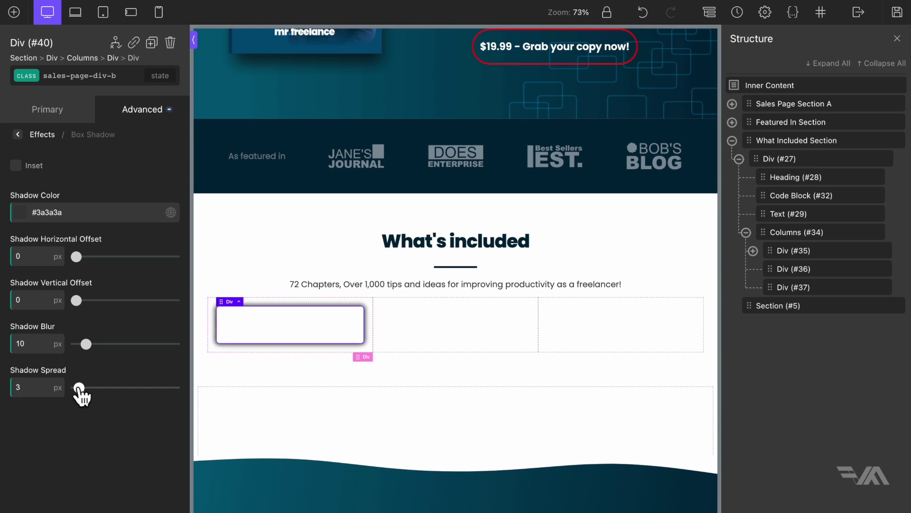
left_click(18, 214)
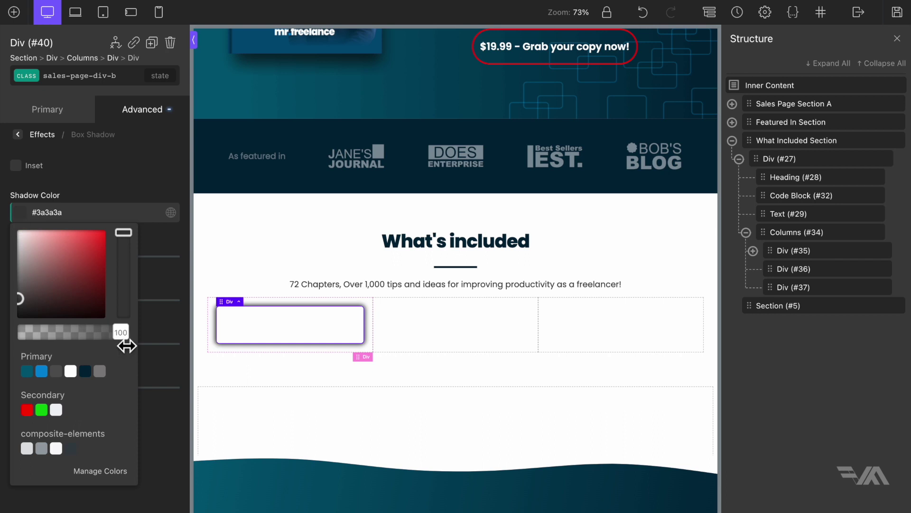
left_click_drag(127, 345, 53, 341)
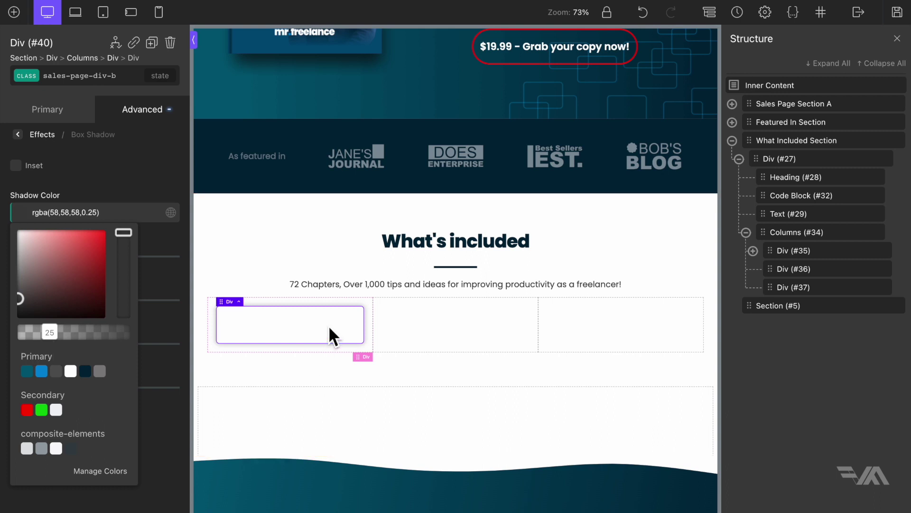
Add a scale transform of 1.02 on X, Y and Z to the sales-page-div-b class's hover state
left_click(165, 77)
left_click(148, 119)
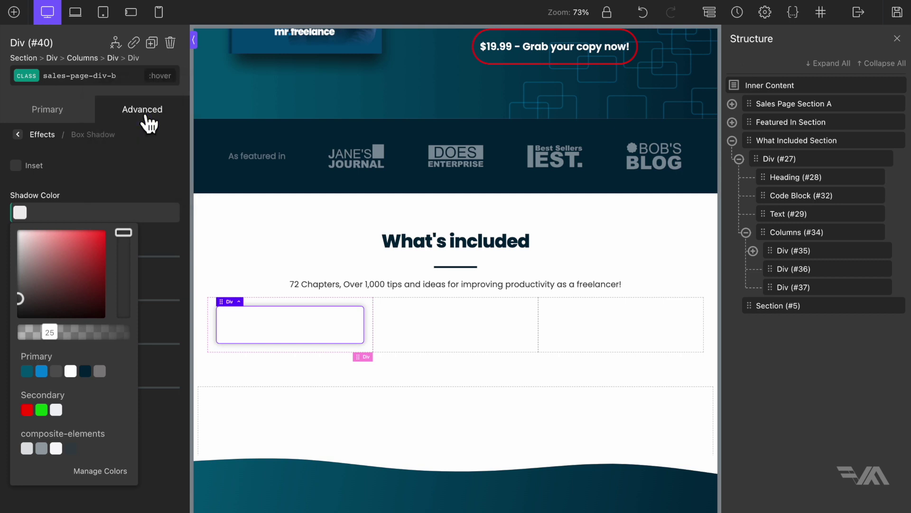
left_click(149, 115)
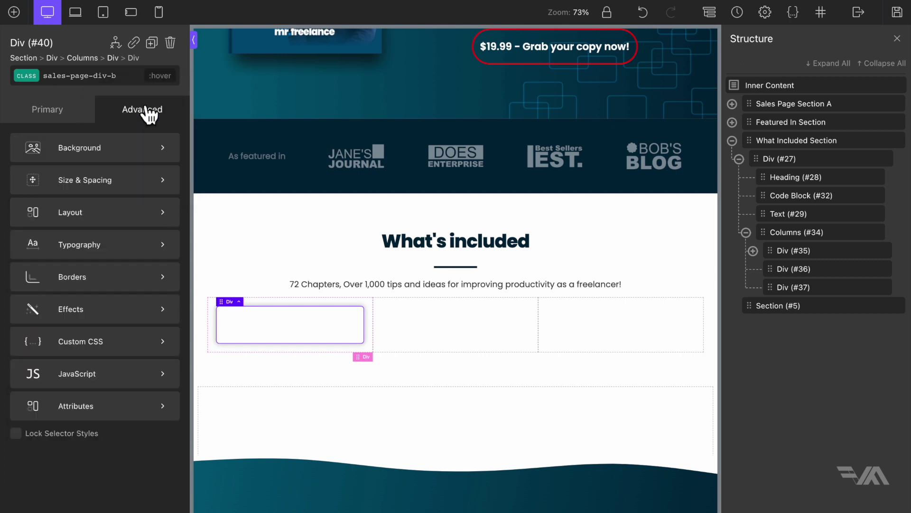
left_click(134, 309)
left_click(127, 365)
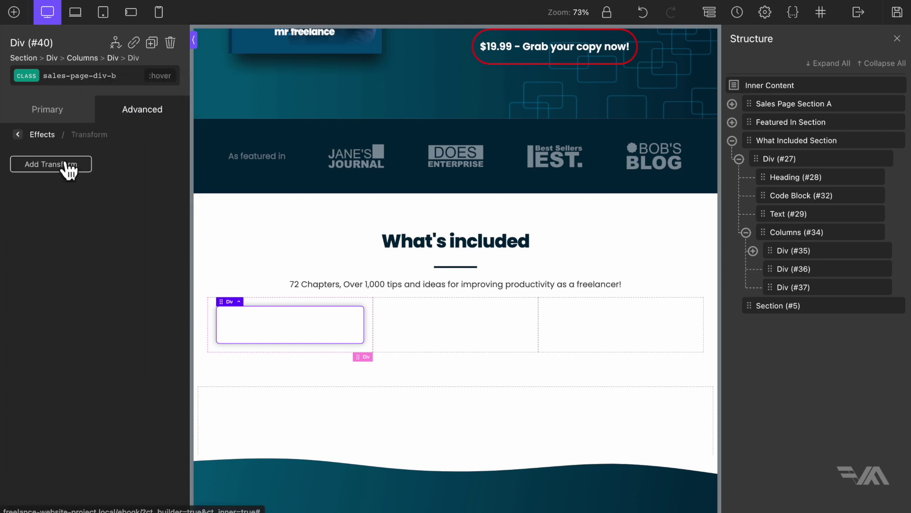
left_click(64, 165)
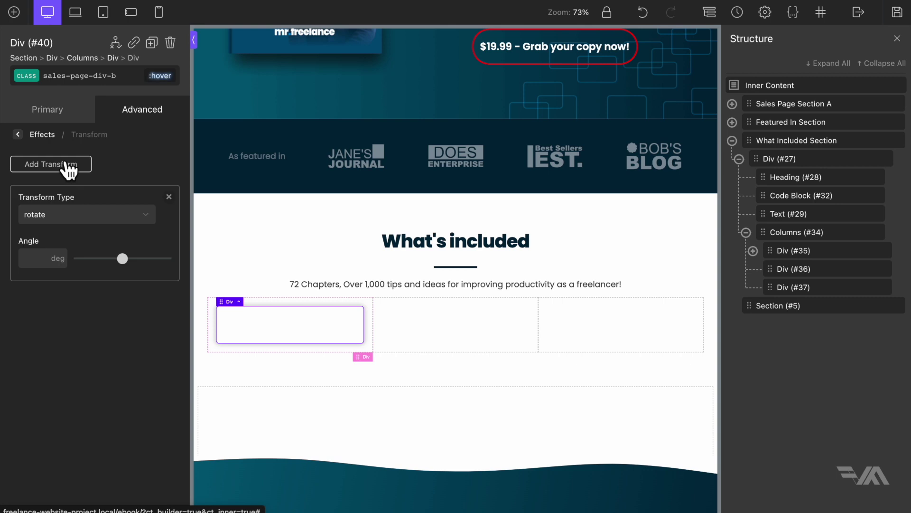
left_click(72, 228)
left_click(60, 349)
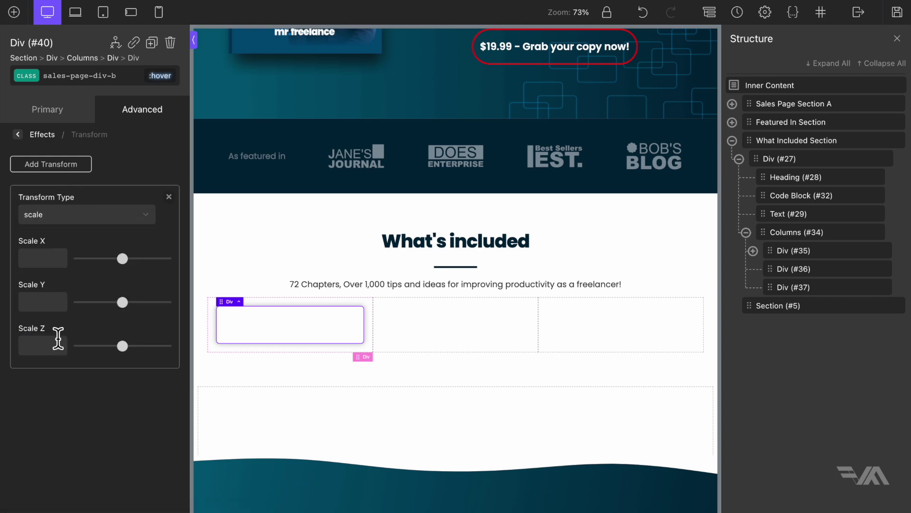
left_click(46, 263)
type("1.02")
left_click(41, 298)
type("1.02")
left_click(40, 345)
type("1.02")
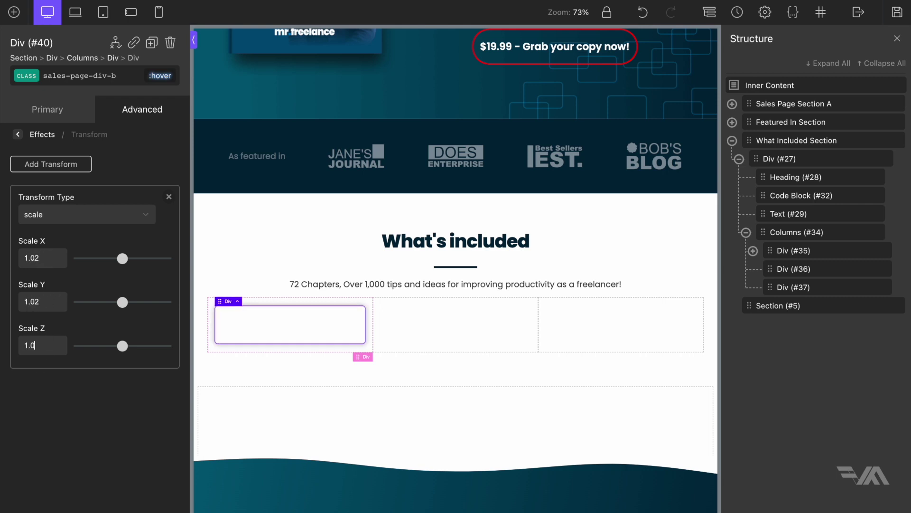
Return the sales-page-div-b class to its original state and set its transition duration to 0.3 sec
left_click(167, 77)
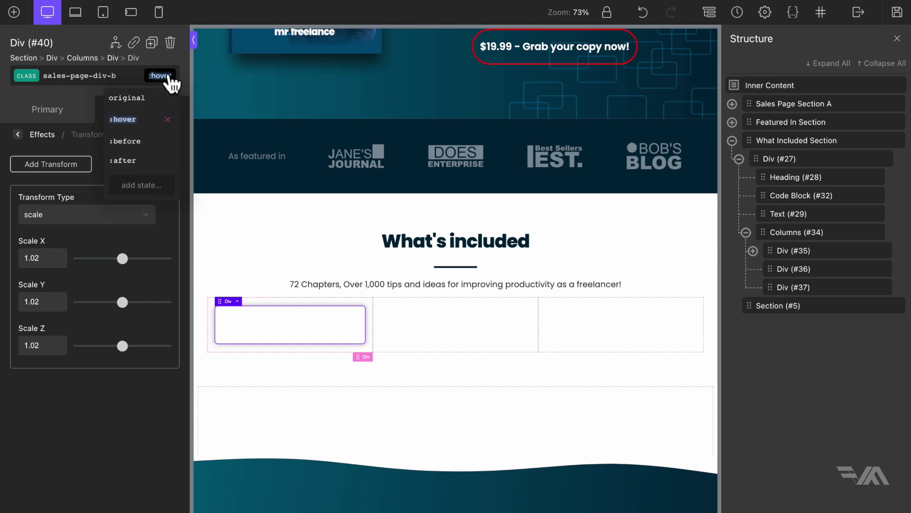
left_click(151, 104)
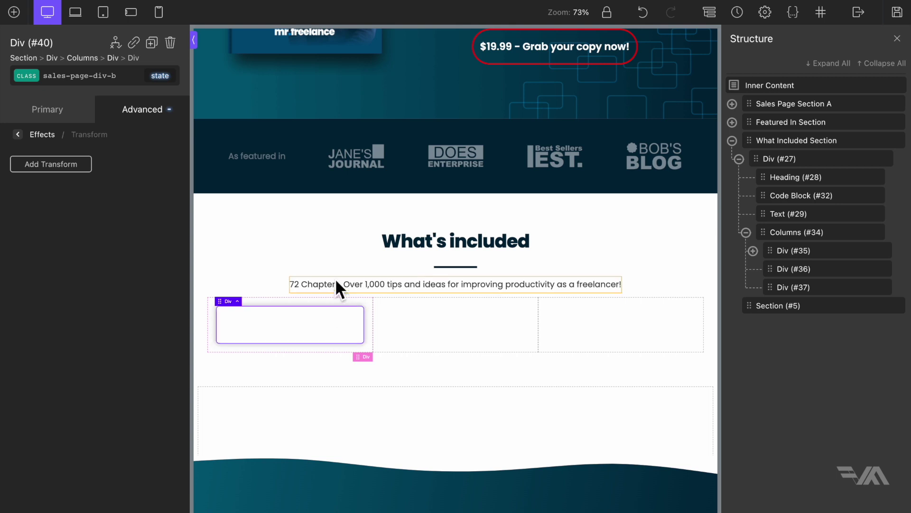
left_click(155, 119)
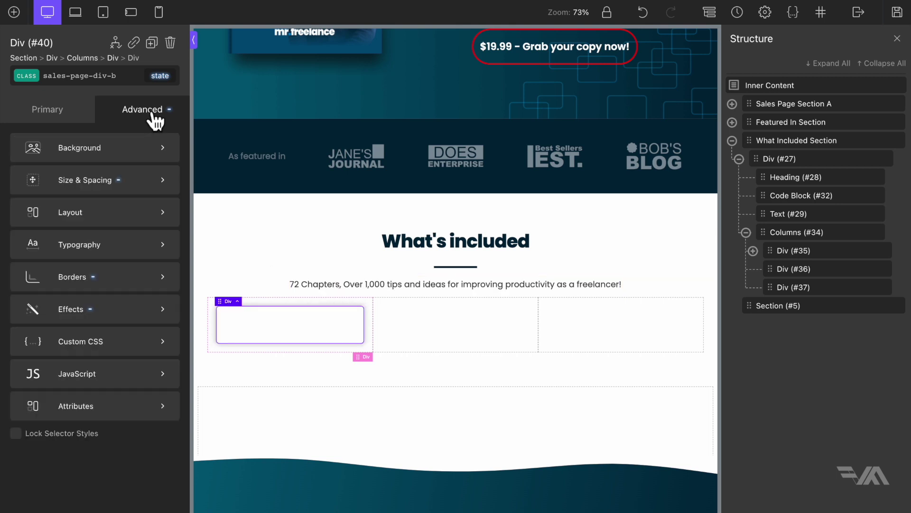
left_click(150, 308)
left_click(137, 235)
left_click_drag(127, 177, 105, 179)
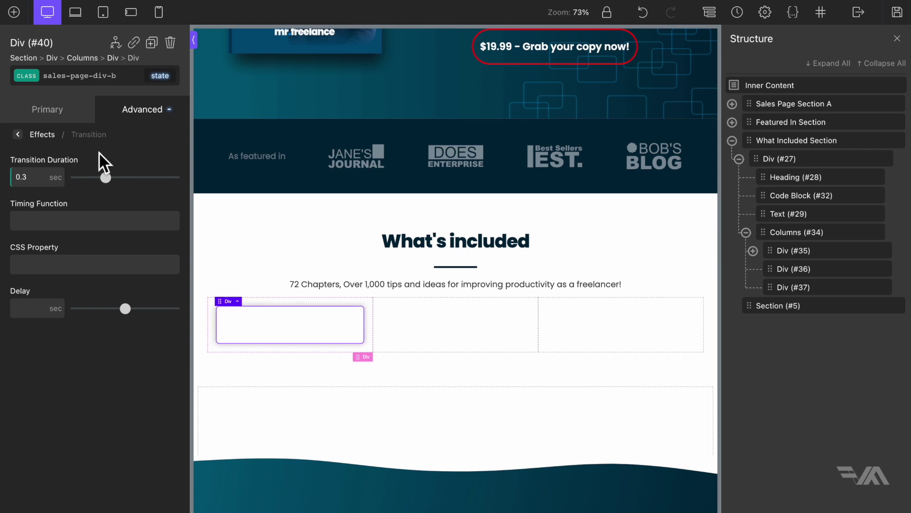
Lay out the sales-page-div-b class's child elements vertically with left horizontal and middle vertical alignment
left_click(61, 114)
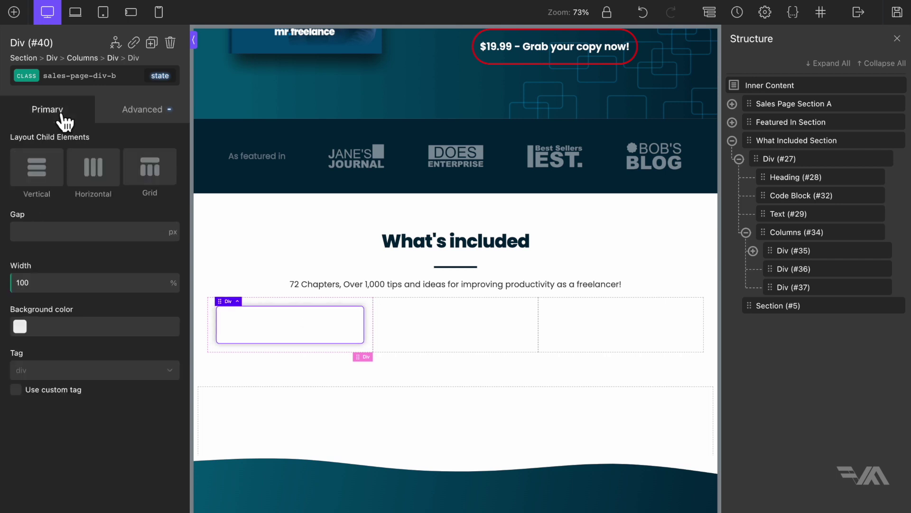
left_click(42, 176)
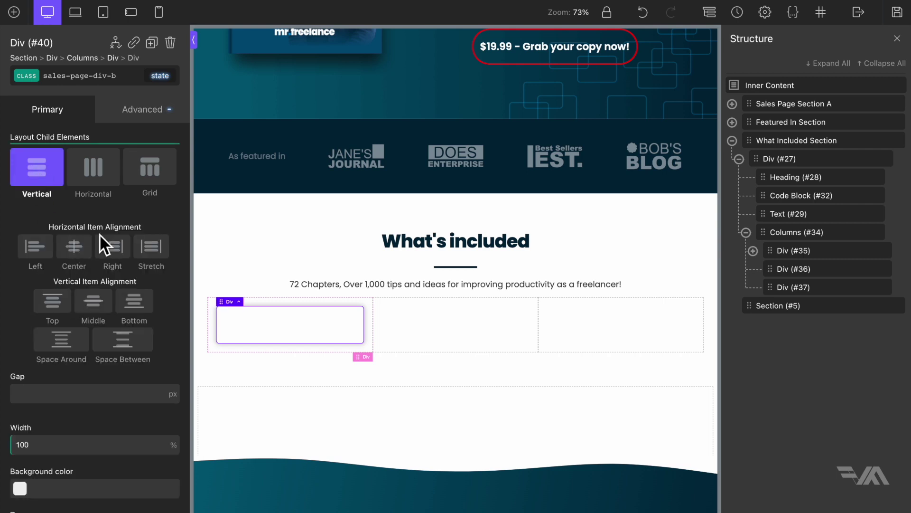
left_click(34, 250)
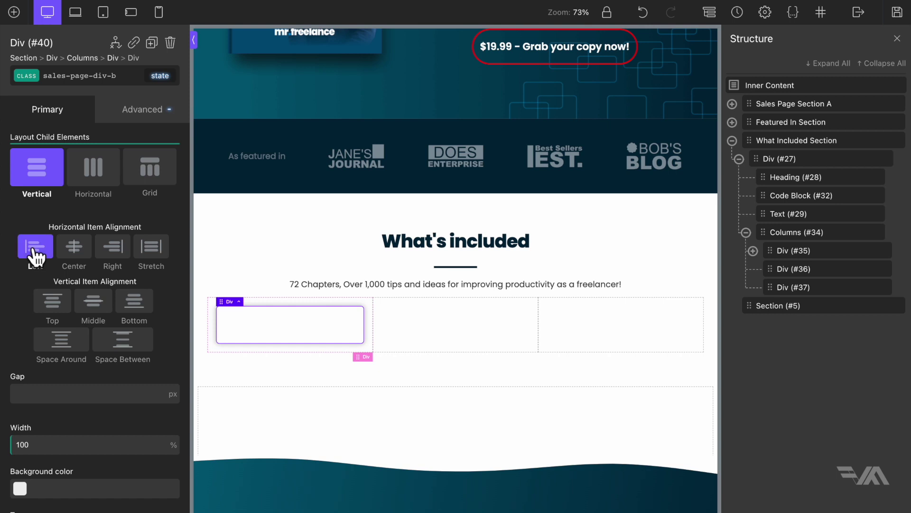
left_click(97, 307)
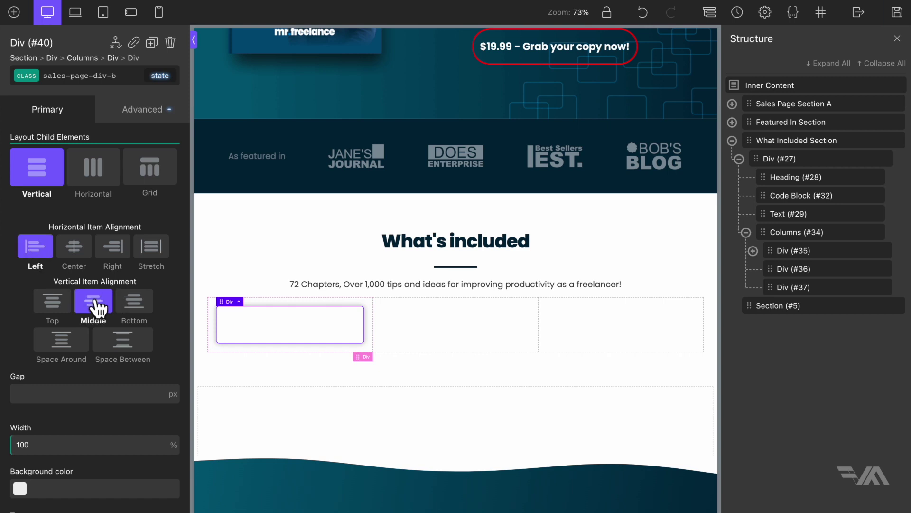
Insert a heading and a text element into the card div, and delete the heading
left_click(14, 12)
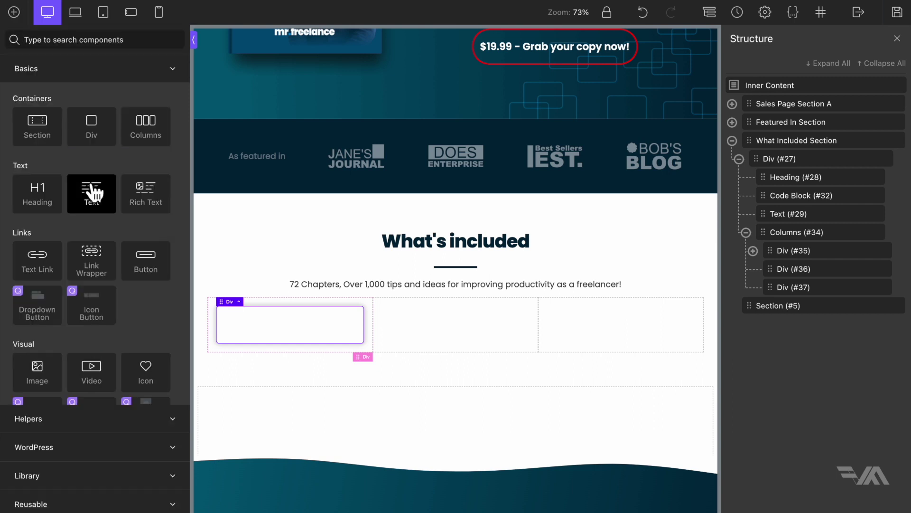
left_click(52, 190)
left_click(14, 12)
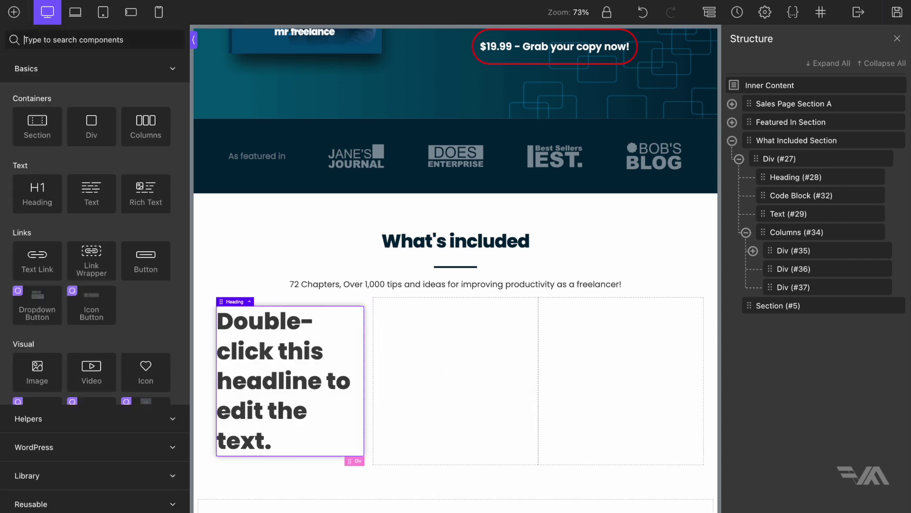
left_click(94, 203)
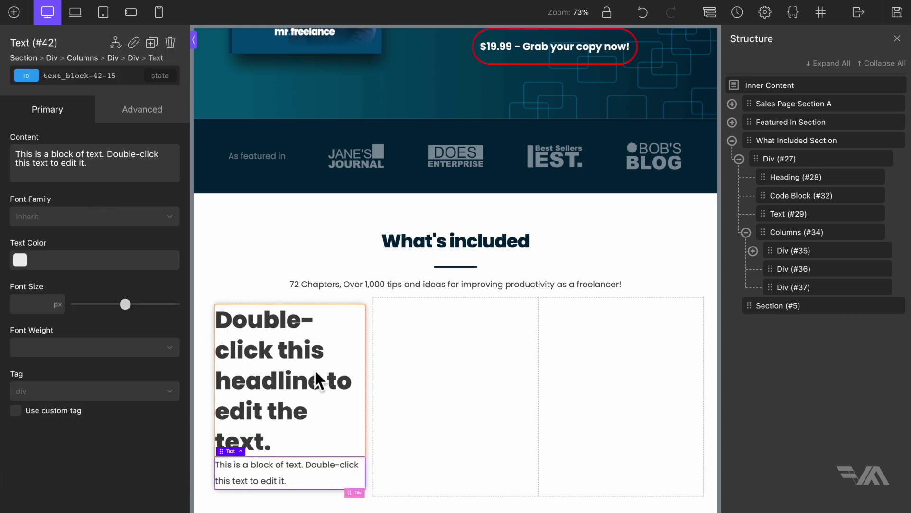
left_click(284, 377)
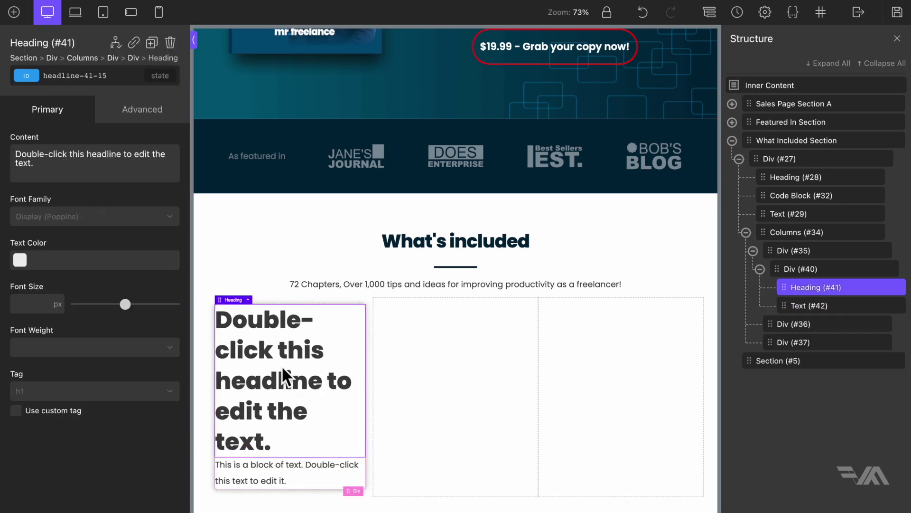
left_click(171, 44)
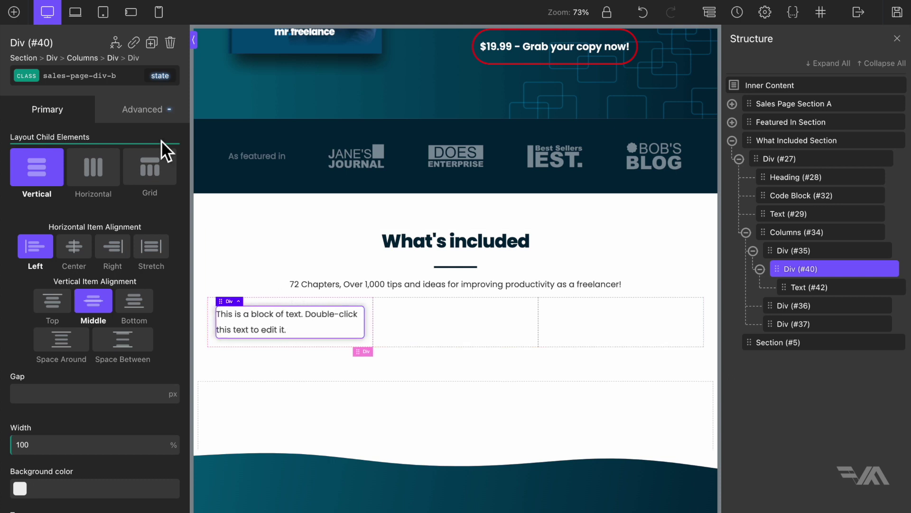
Insert an icon element into the card div and move it above the text block
left_click(15, 13)
type("icon")
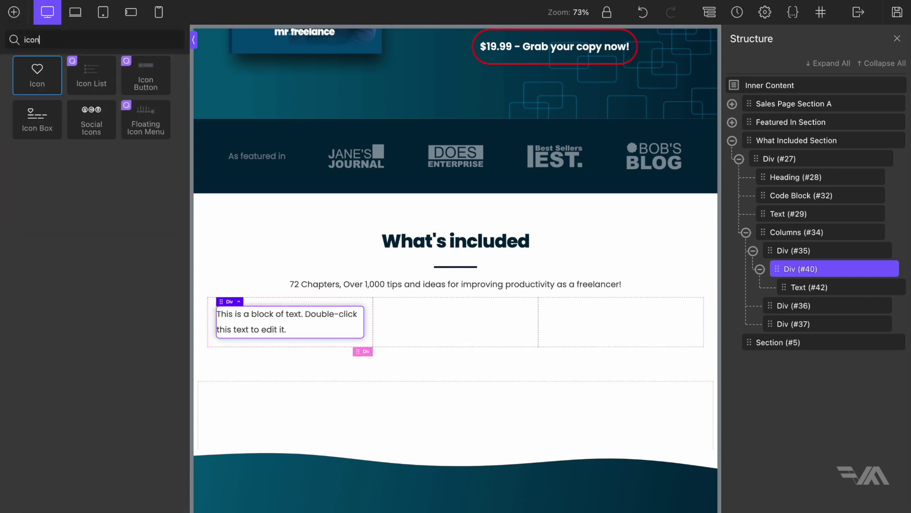
left_click(51, 80)
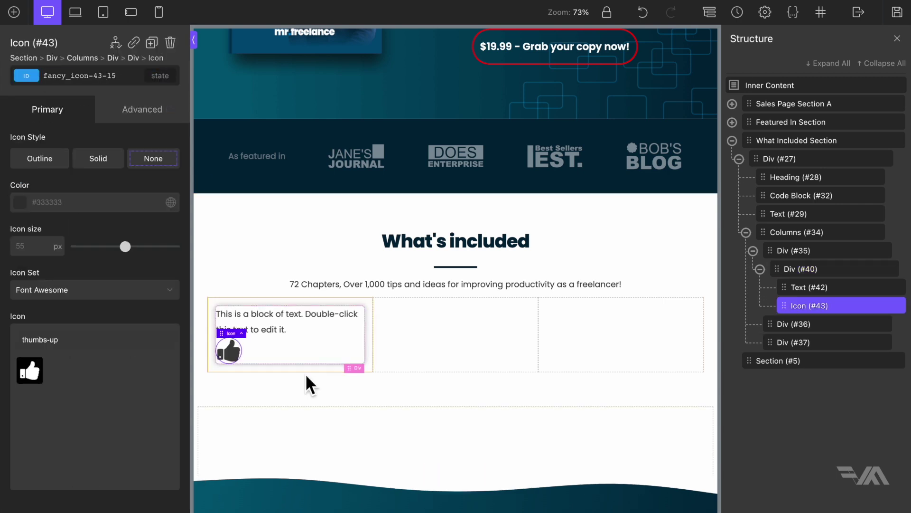
left_click_drag(232, 350, 232, 315)
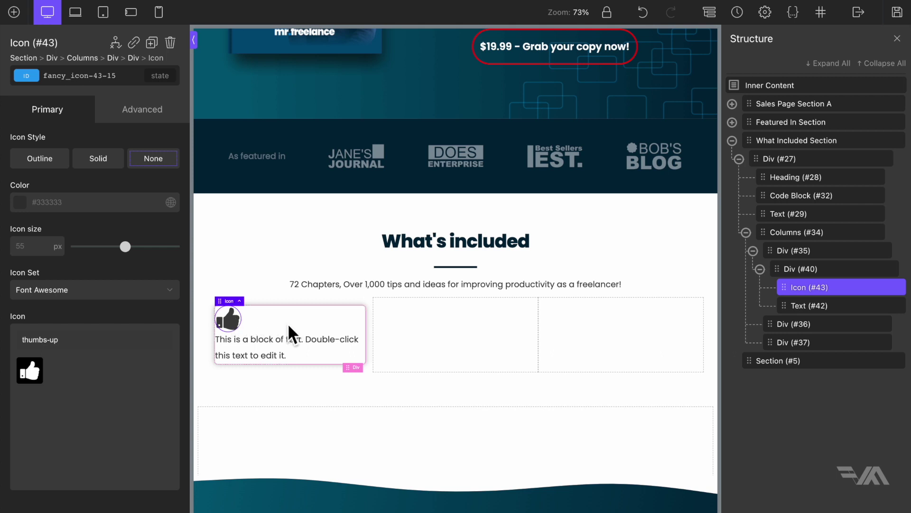
Set the sales-page-div-b class's padding to 20 px on all four sides
left_click(334, 321)
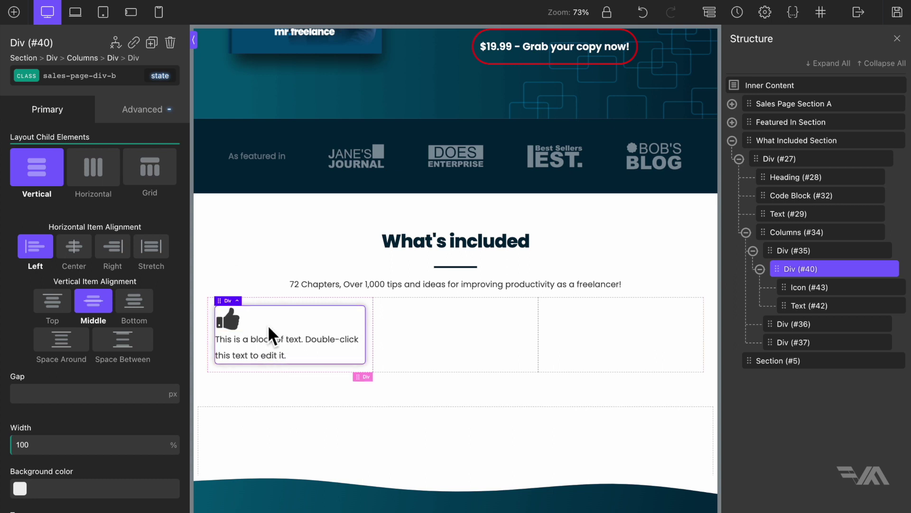
left_click(143, 111)
left_click(130, 179)
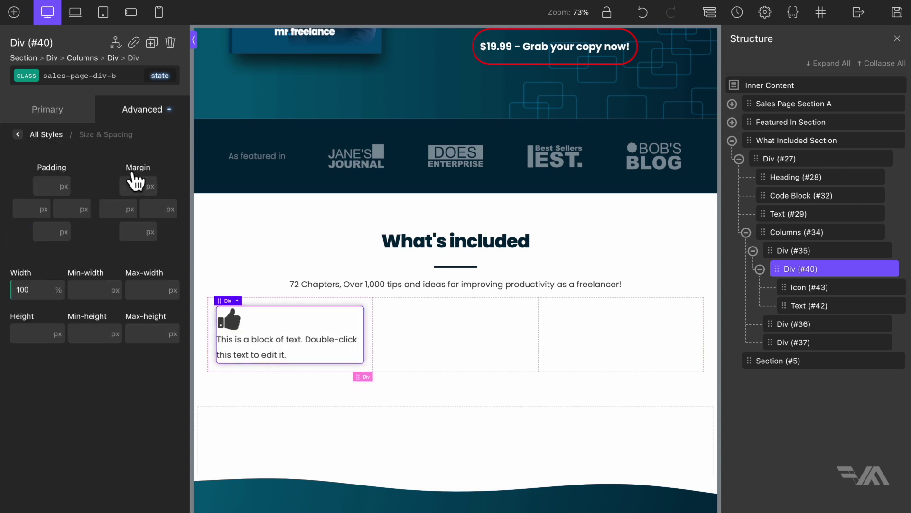
left_click(47, 185)
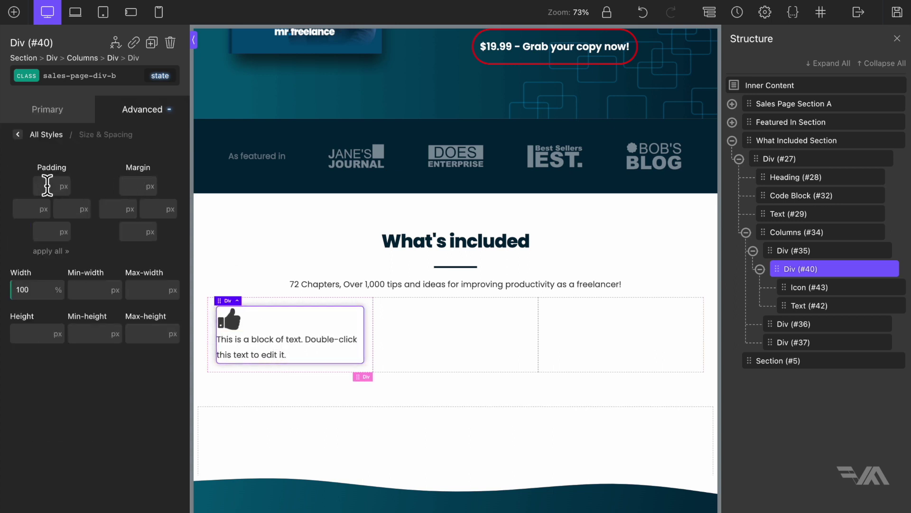
type("25")
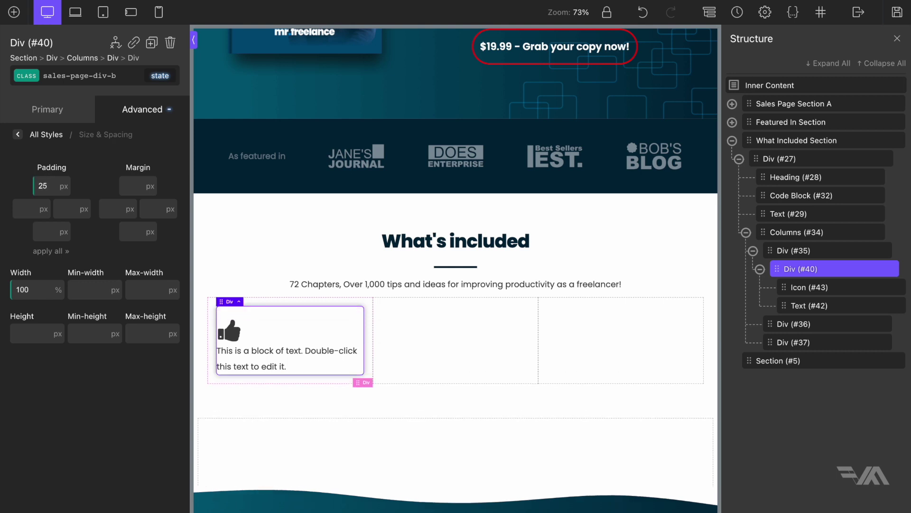
left_click(55, 253)
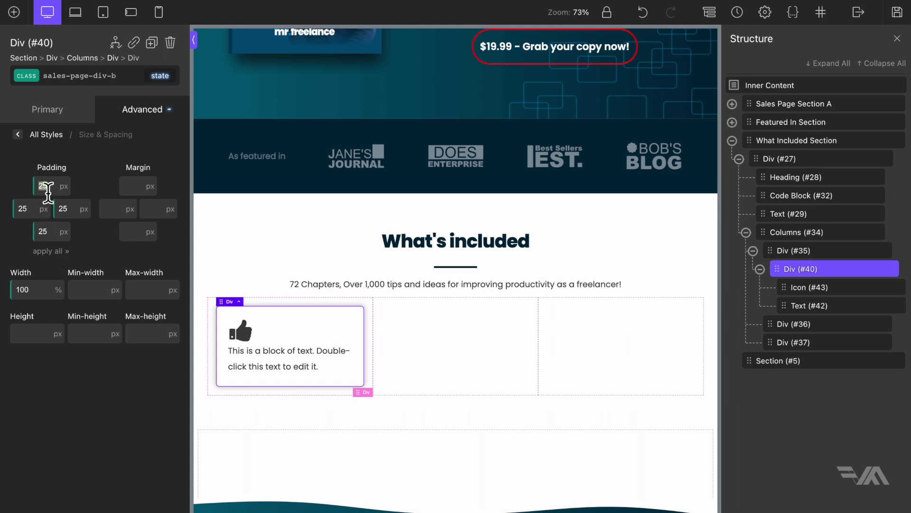
type("20")
left_click(47, 251)
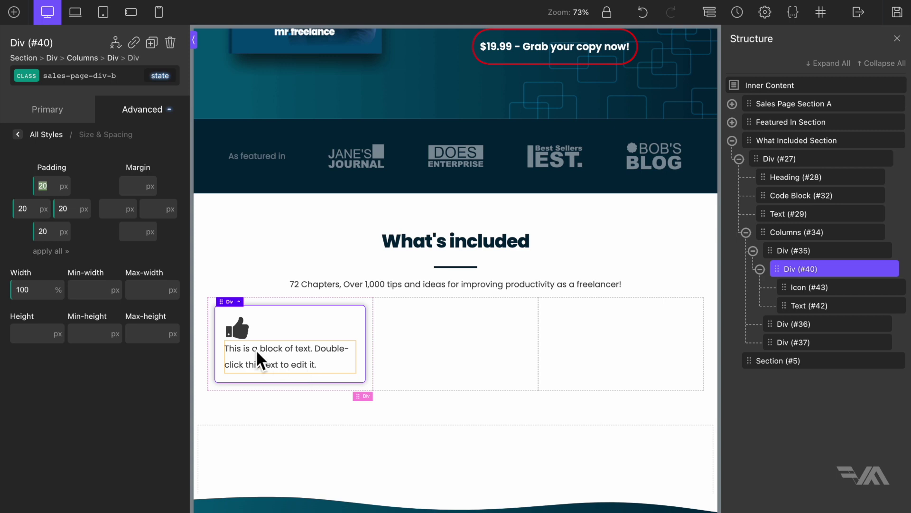
Add a new class named sales-page-icon to the card's thumbs-up icon
left_click(244, 329)
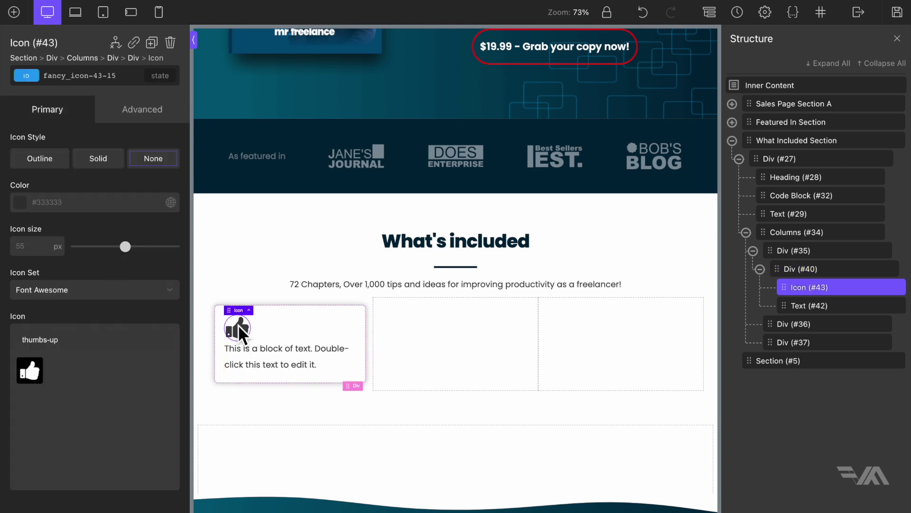
left_click(30, 83)
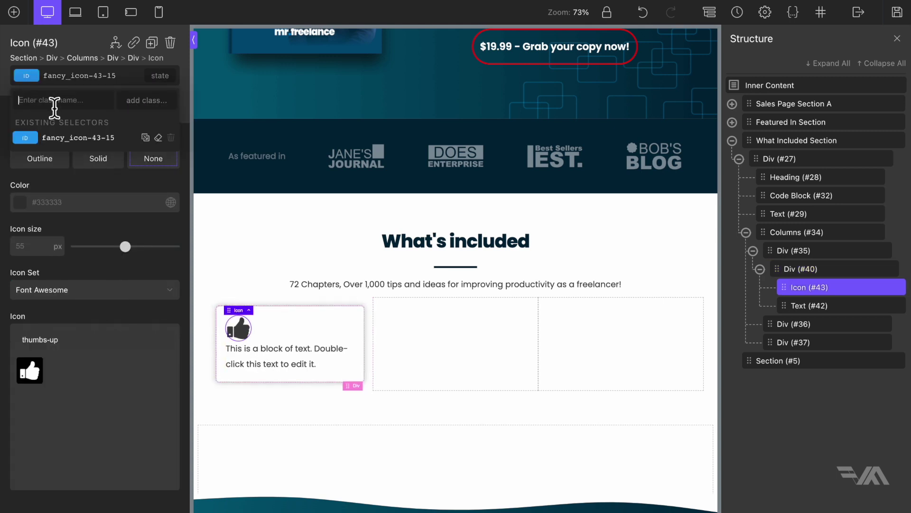
type("sales-page")
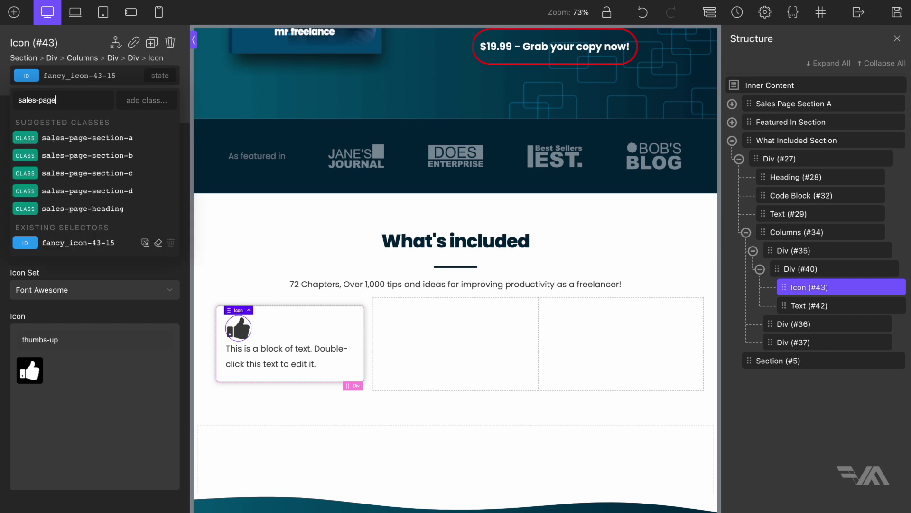
type("-icon")
left_click(138, 101)
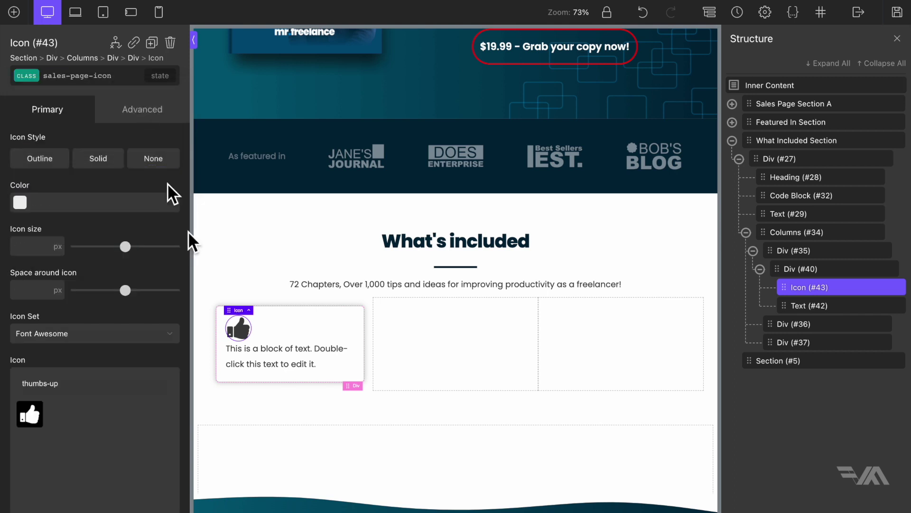
Apply the main-text class to the card's text block and align its text left
left_click(280, 358)
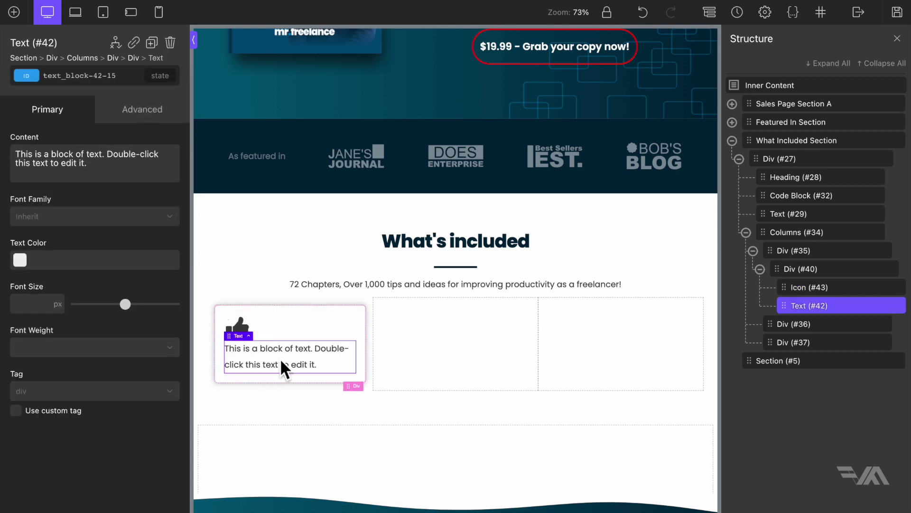
left_click(31, 85)
type("ma")
left_click(71, 195)
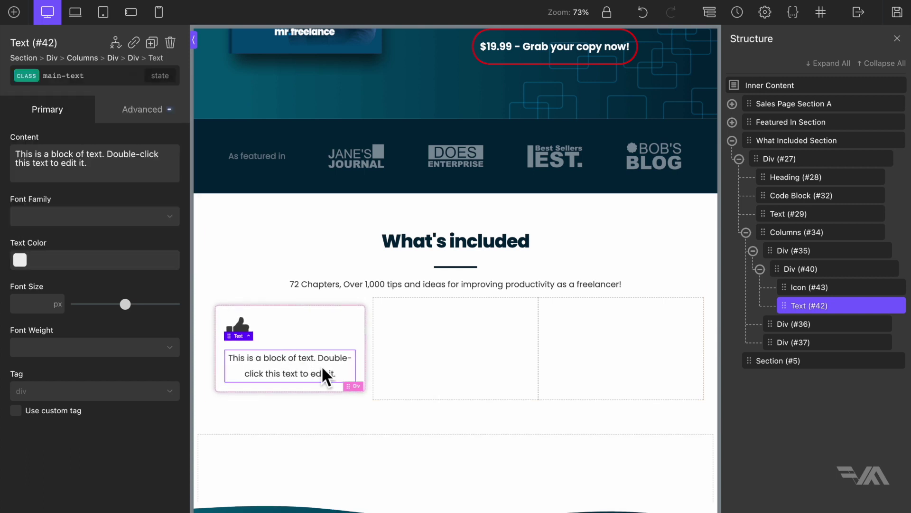
double_click(277, 366)
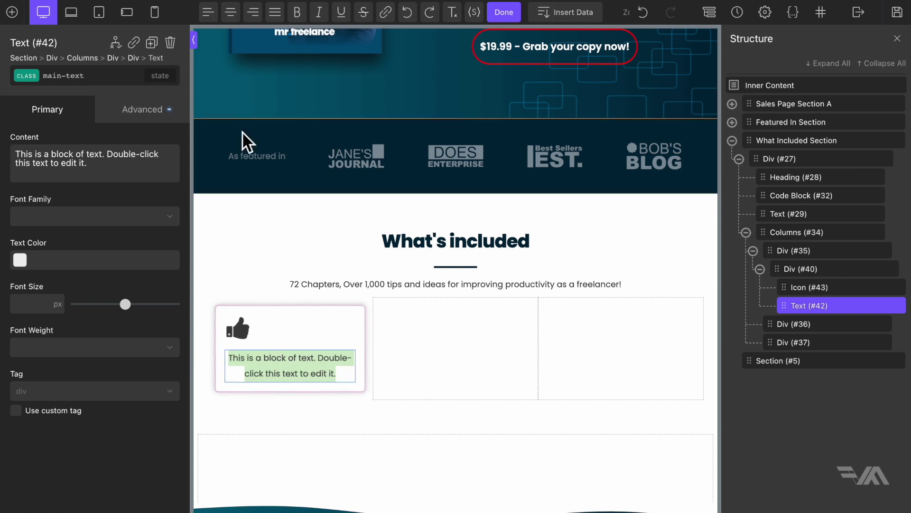
left_click(207, 13)
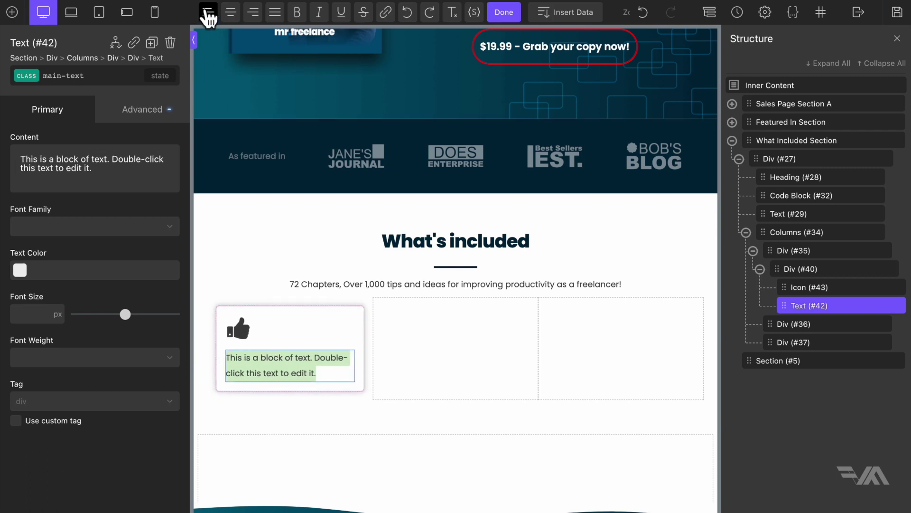
Set the sales-page-icon class's color to Primary - Light Blue and its icon size to 42 px
left_click(238, 328)
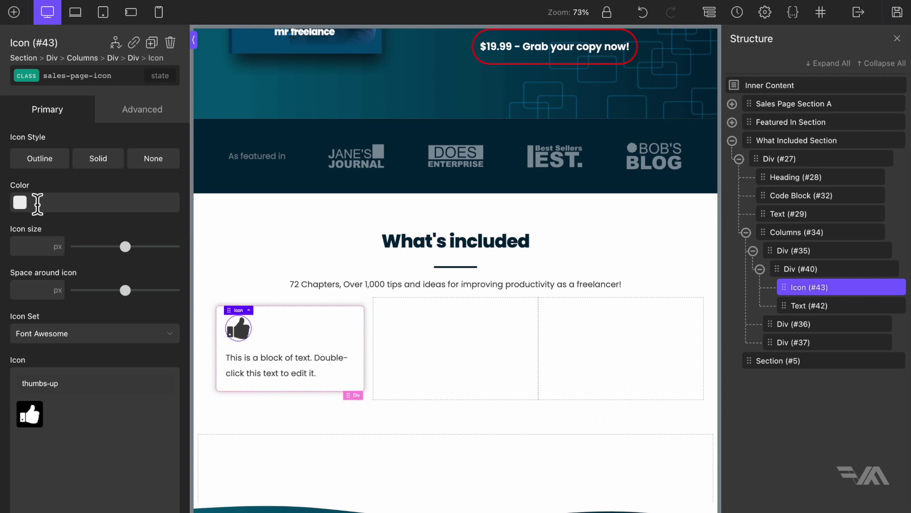
left_click(21, 203)
left_click(42, 359)
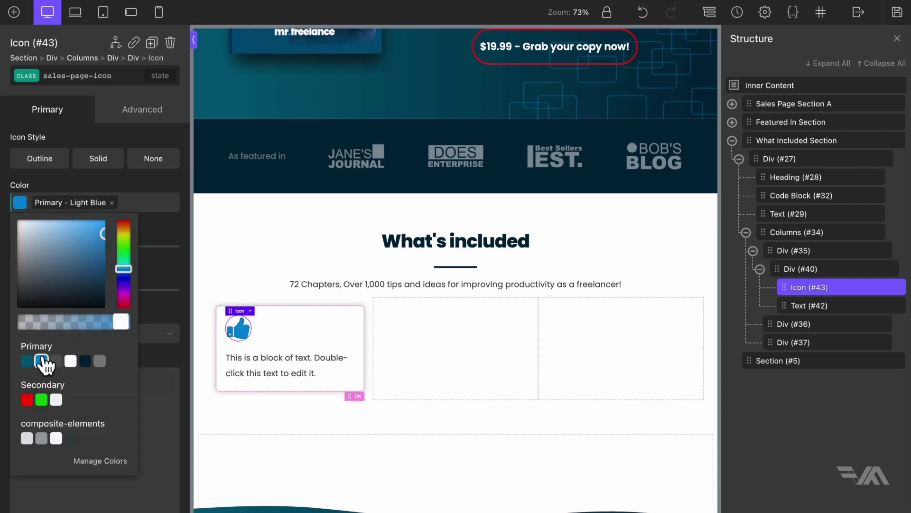
left_click(45, 246)
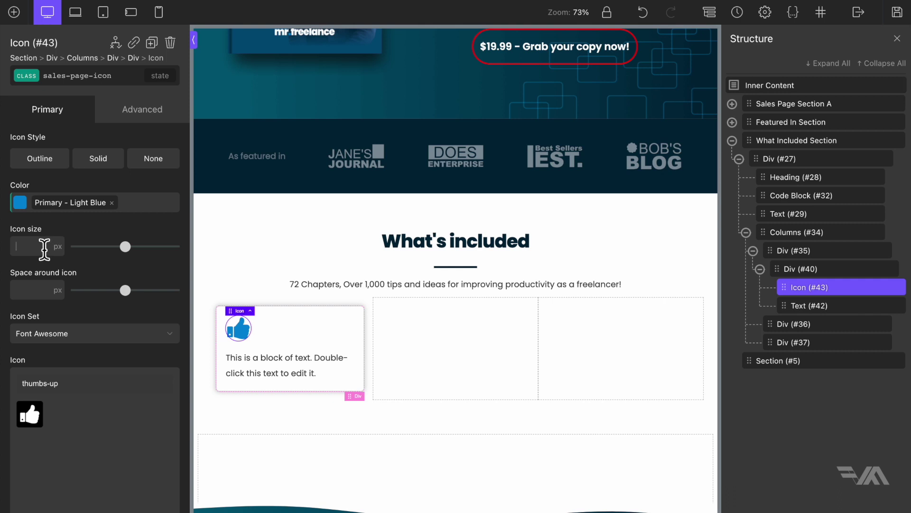
type("32")
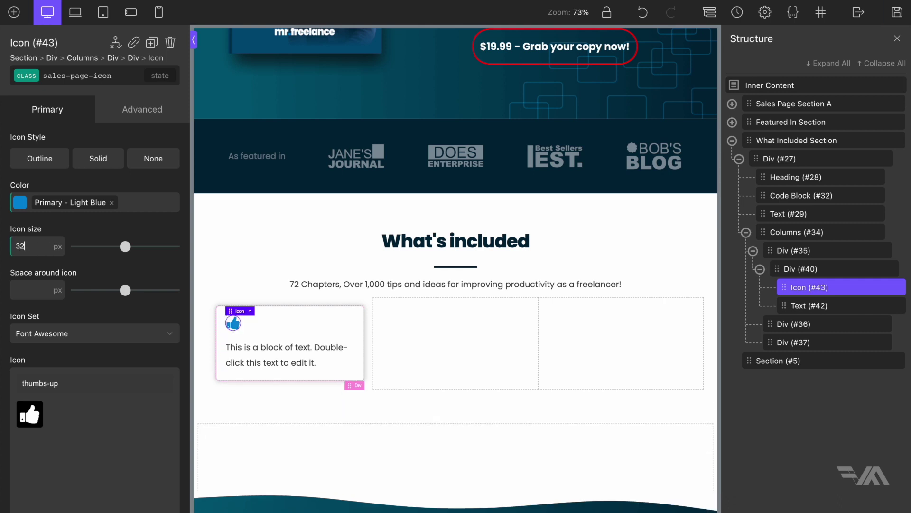
type("42")
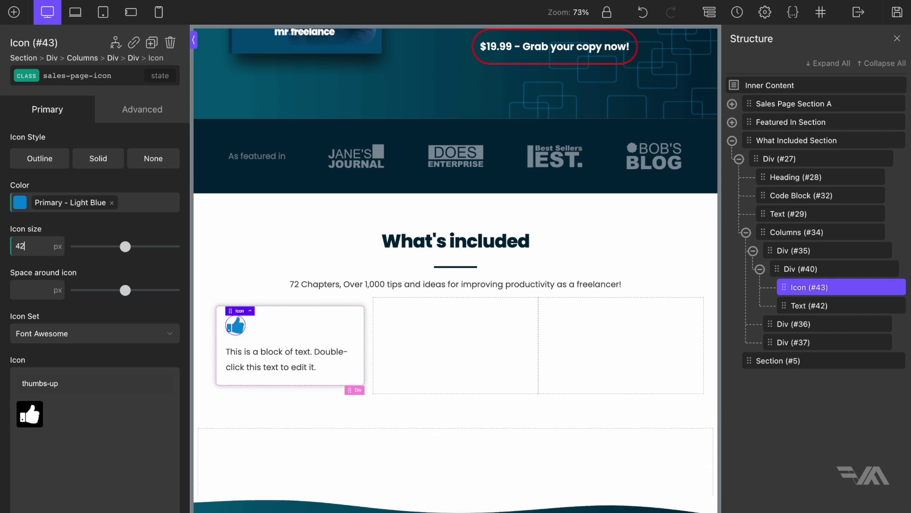
Switch the card icon's set to Linearicons and choose the home icon
left_click(70, 338)
left_click(63, 367)
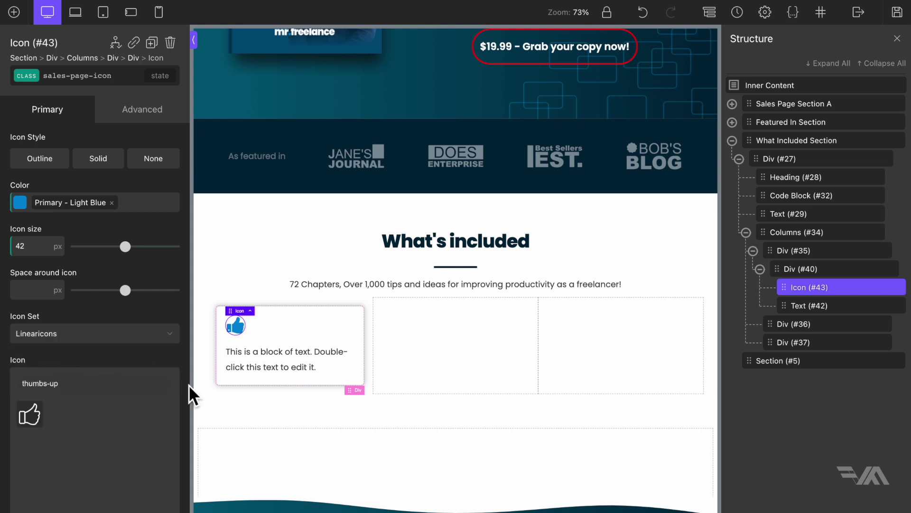
triple_click(69, 384)
key("BackSpace")
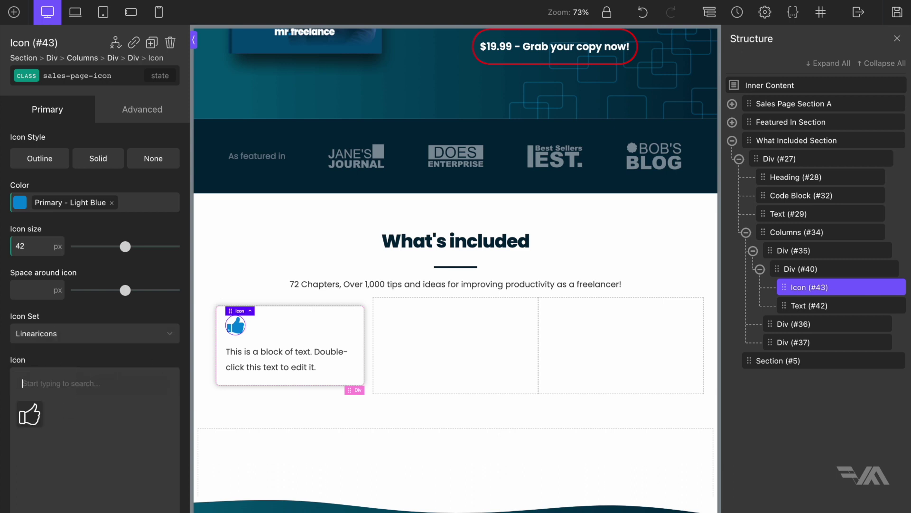
left_click(30, 417)
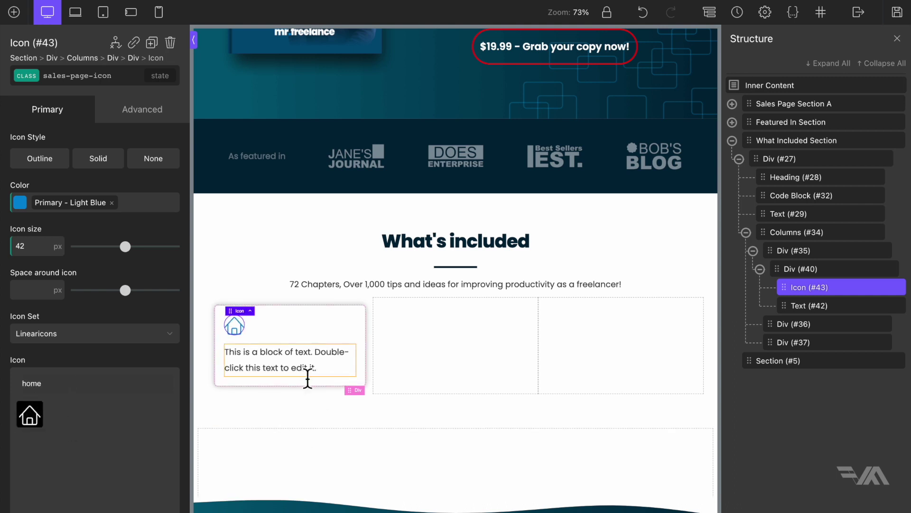
Copy the Lorem Ipsum intro paragraph from the hero section and paste it over the card's placeholder text
scroll(496, 192, "up", 1)
scroll(496, 192, "up", 3)
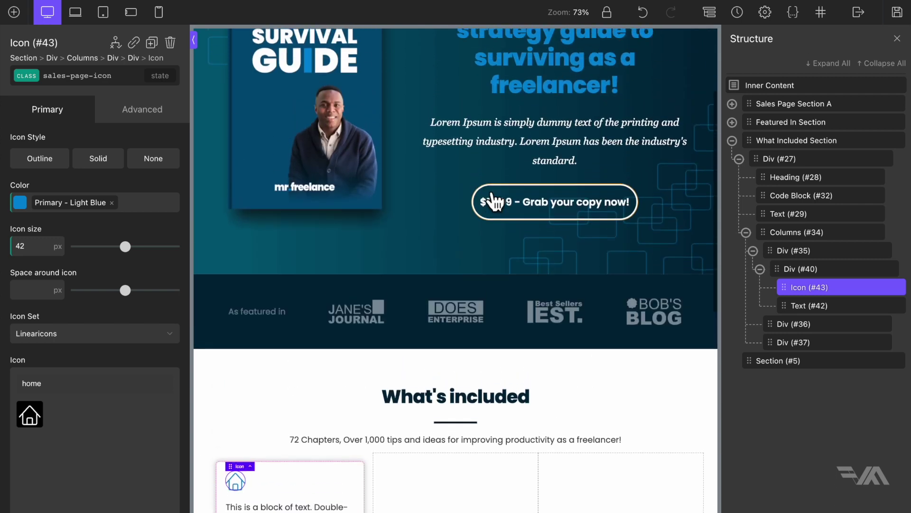
triple_click(570, 153)
key("ctrl+c")
right_click(575, 153)
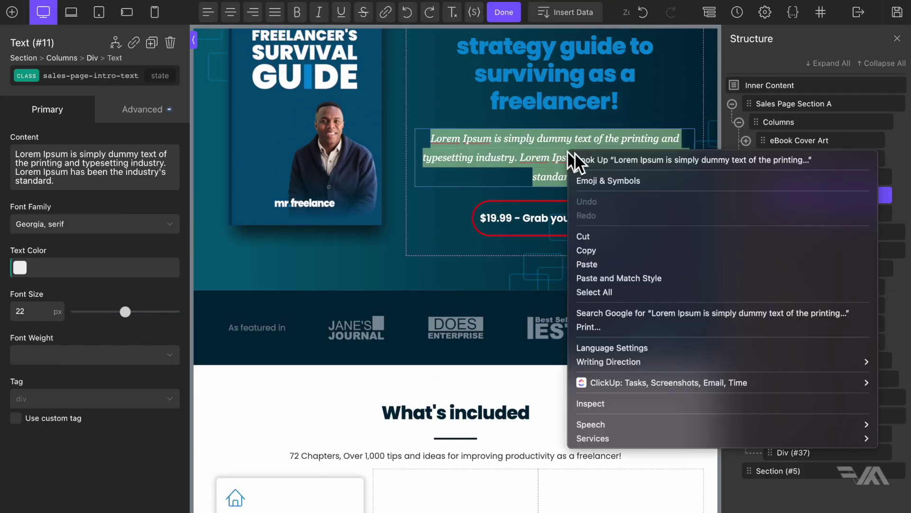
left_click(609, 250)
scroll(411, 295, "down", 2)
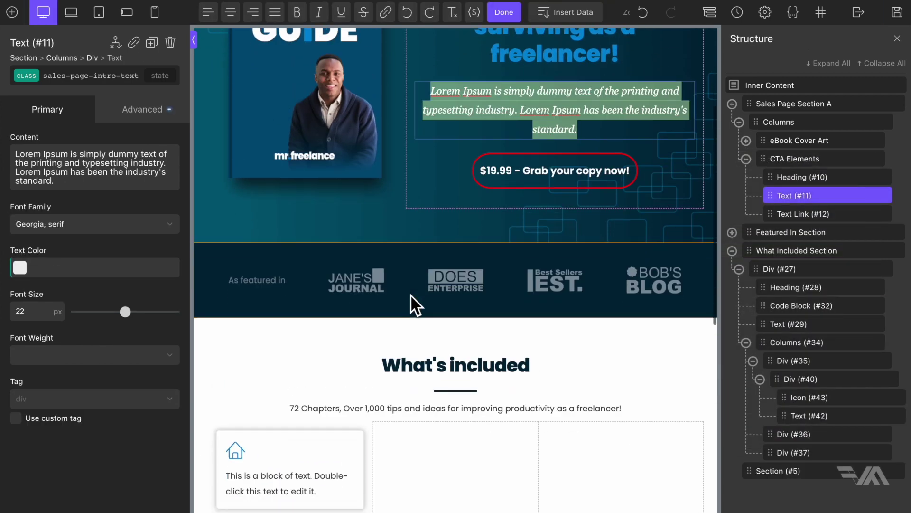
left_click(288, 437)
double_click(286, 436)
key("ctrl+a")
key("ctrl+v")
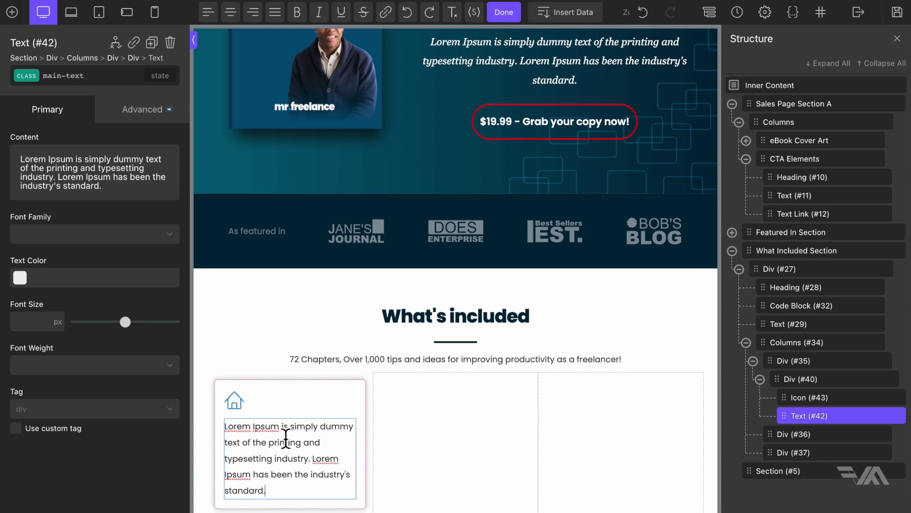
key("Escape")
Shorten the card's text to "Lorem Ipsum is simply dummy text of the printing and."
left_click(125, 187)
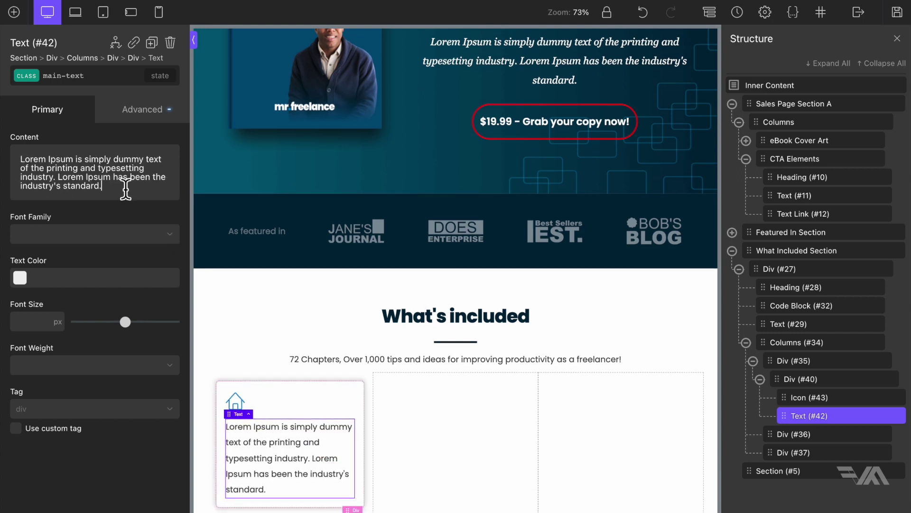
left_click(56, 178, "shift")
key("BackSpace")
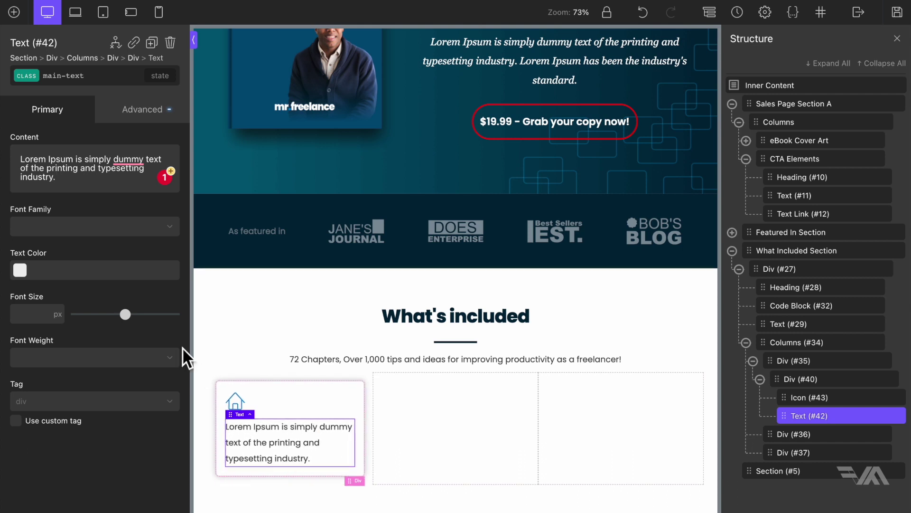
left_click_drag(82, 187, 98, 169)
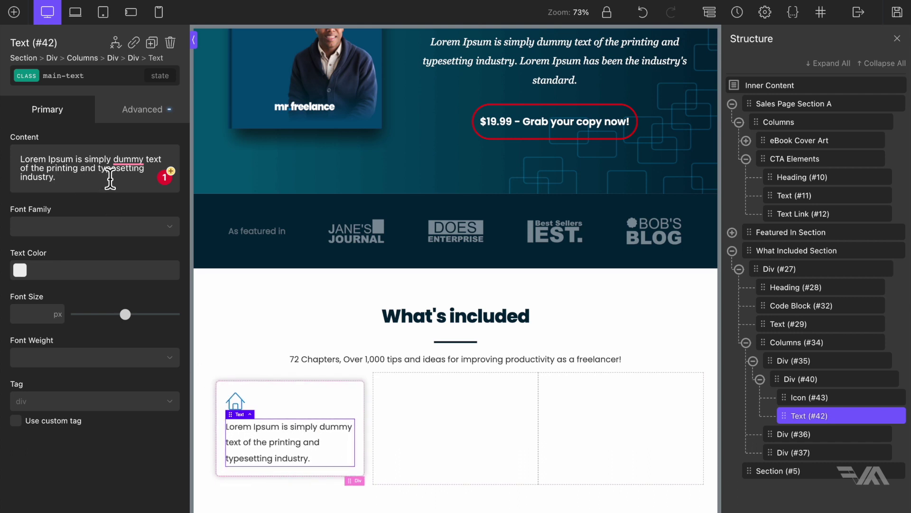
key("BackSpace")
type(".")
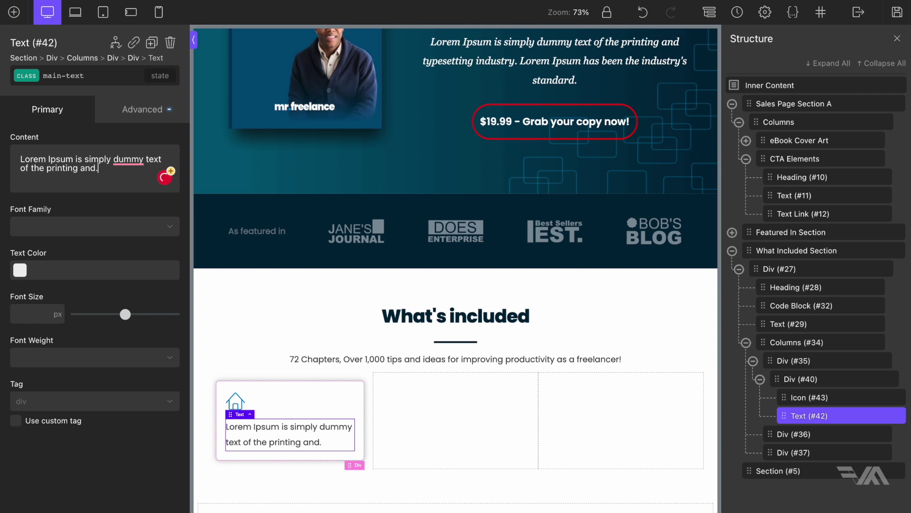
Duplicate the finished home card twice and place the copies in the second and third columns of the "What's included" row
scroll(413, 468, "down", 3)
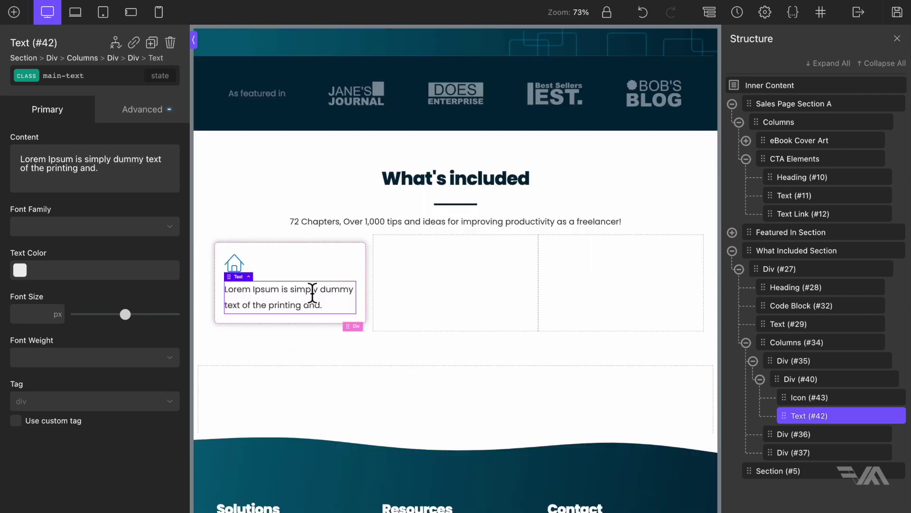
left_click(331, 261)
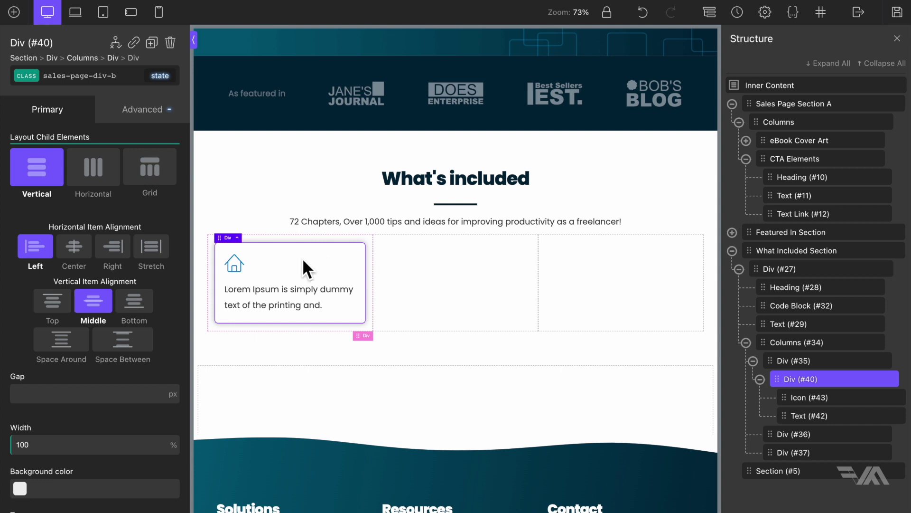
left_click(151, 45)
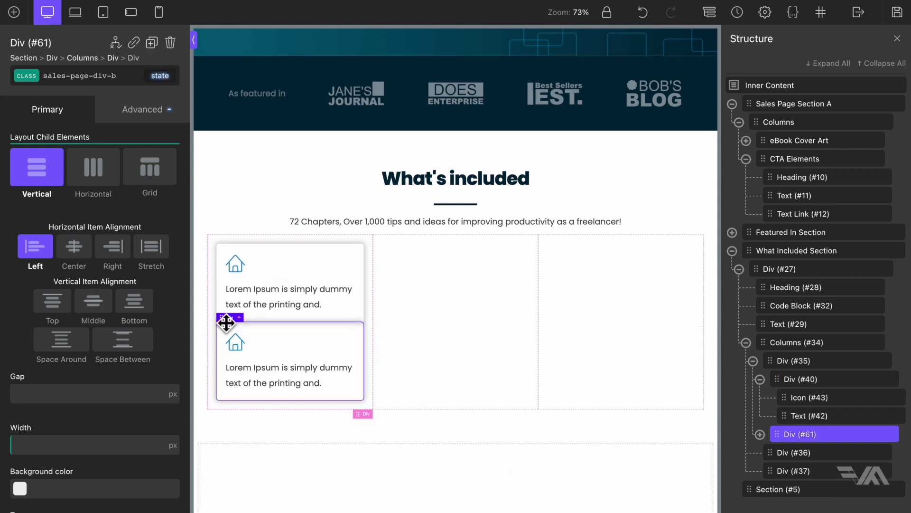
left_click_drag(227, 323, 418, 284)
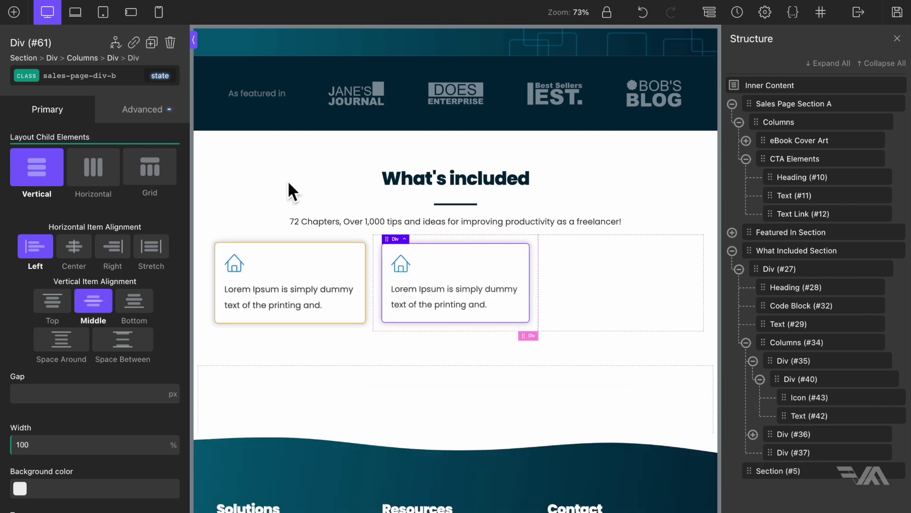
left_click(152, 43)
left_click_drag(374, 335, 563, 306)
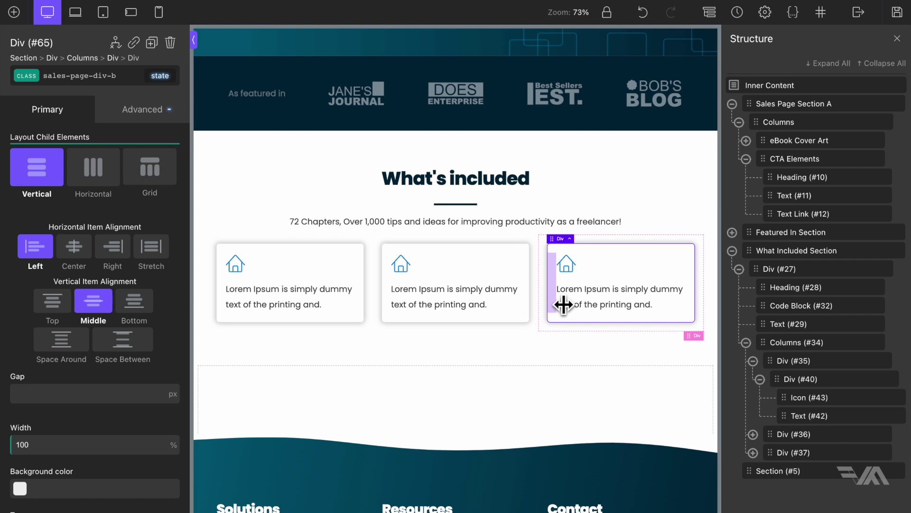
Change the second card's icon to the Linearicons apartment icon
left_click(406, 264)
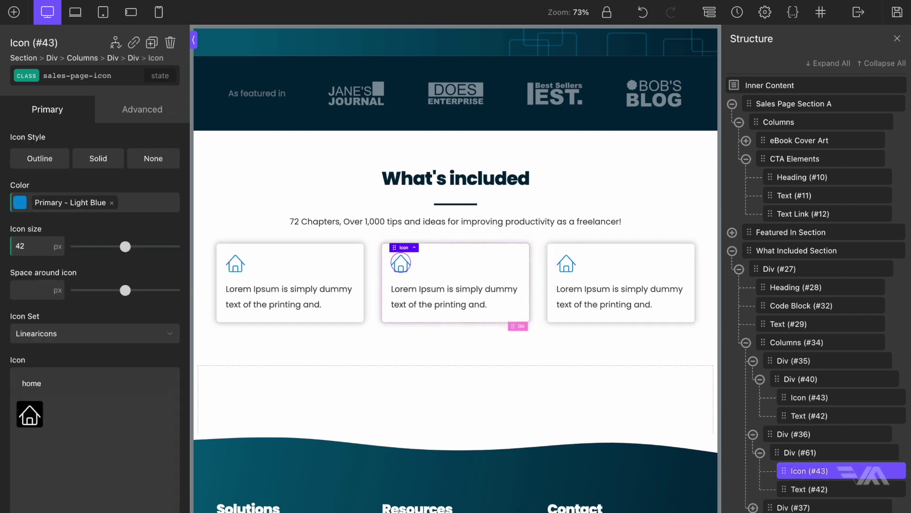
left_click(61, 394)
key("ctrl+a")
key("BackSpace")
type("apartment")
left_click(30, 414)
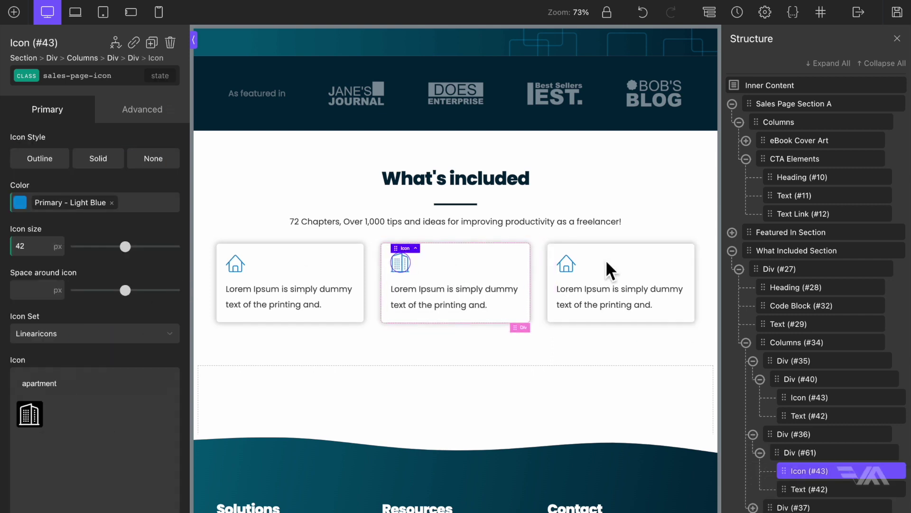
Change the third card's icon to the Linearicons moon icon and save the page
left_click(567, 263)
left_click(57, 385)
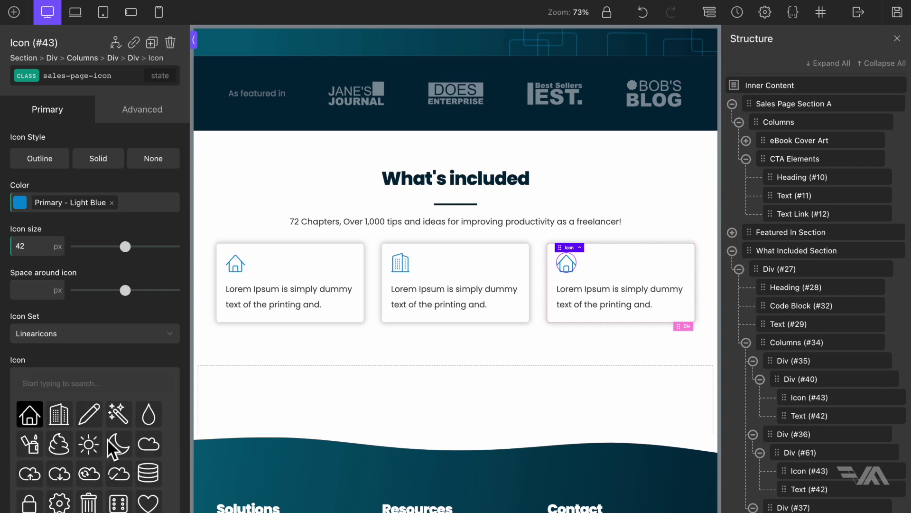
left_click(110, 443)
left_click(897, 12)
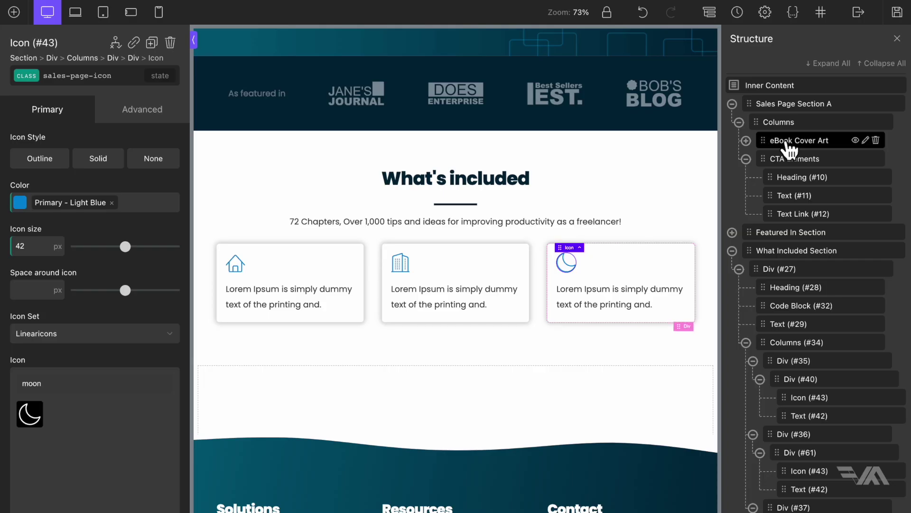
Duplicate the whole columns element holding the three cards to make a second row of cards
left_click(633, 267)
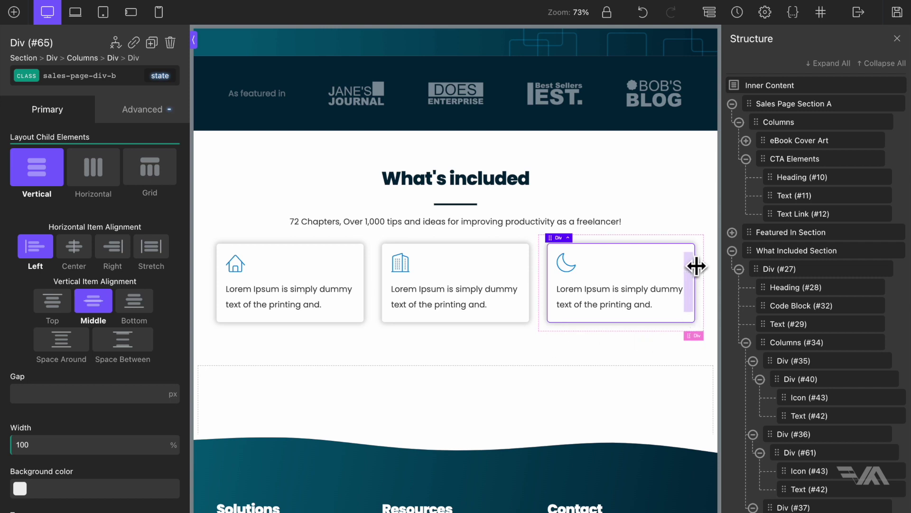
left_click(113, 58)
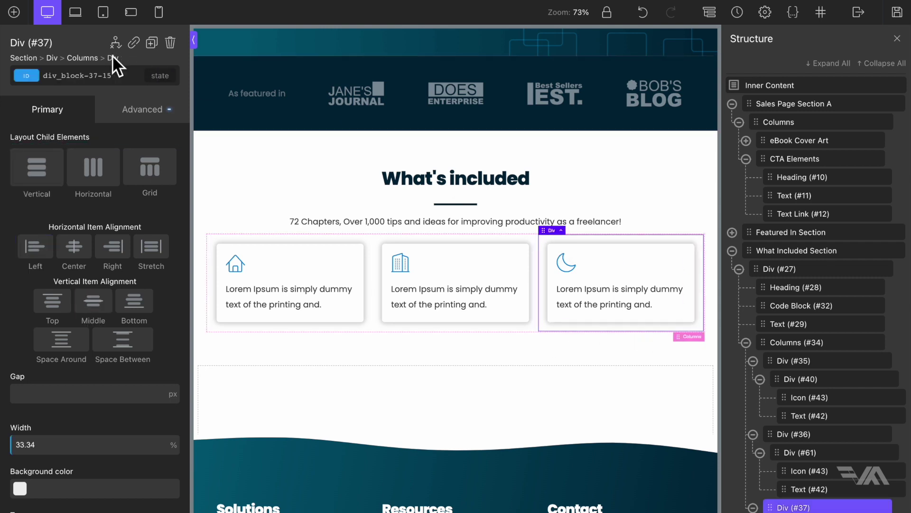
left_click(86, 58)
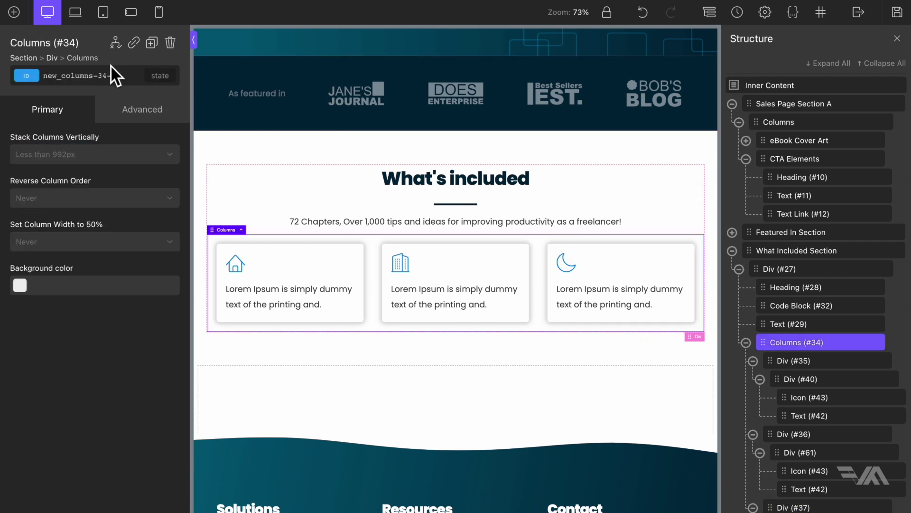
left_click(151, 44)
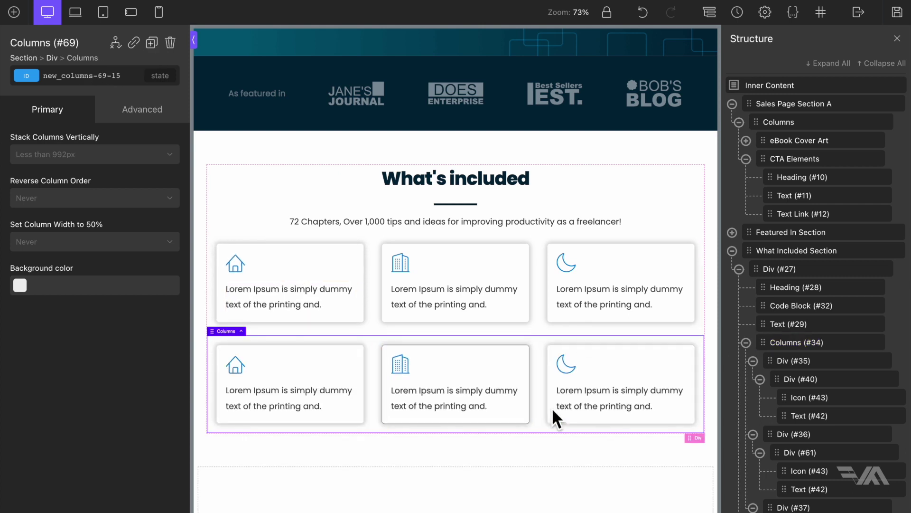
In the second row, change the first card's icon to sun and the middle card's icon to database
left_click(241, 366)
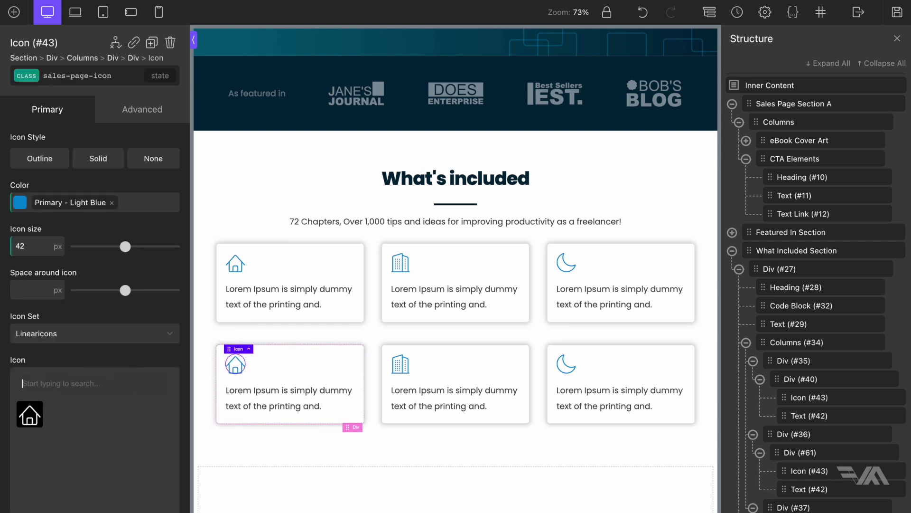
left_click(90, 446)
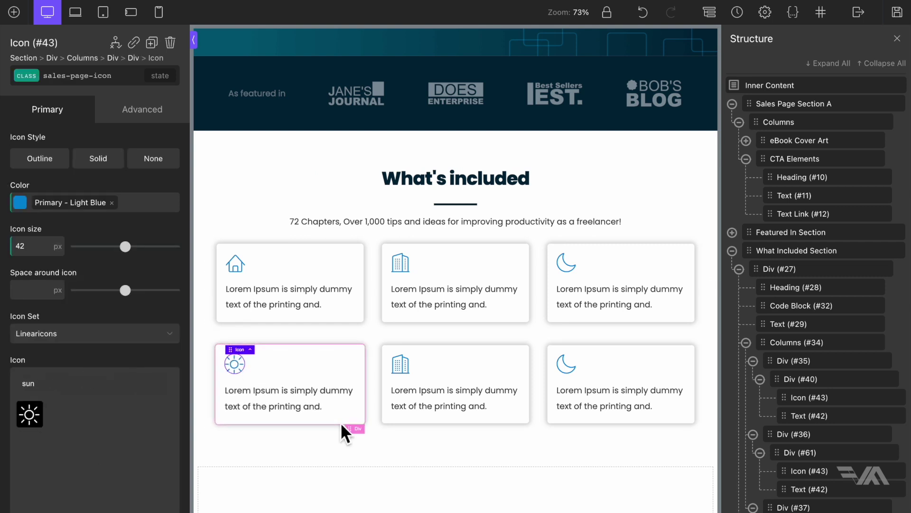
left_click(407, 379)
left_click(61, 387)
left_click(155, 476)
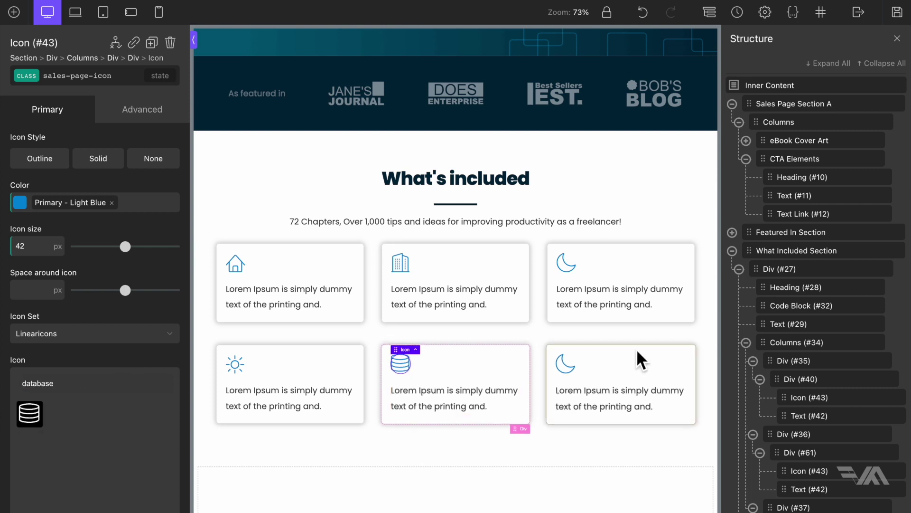
Change the second row's last card icon to cloud-upload and save the page
left_click(572, 370)
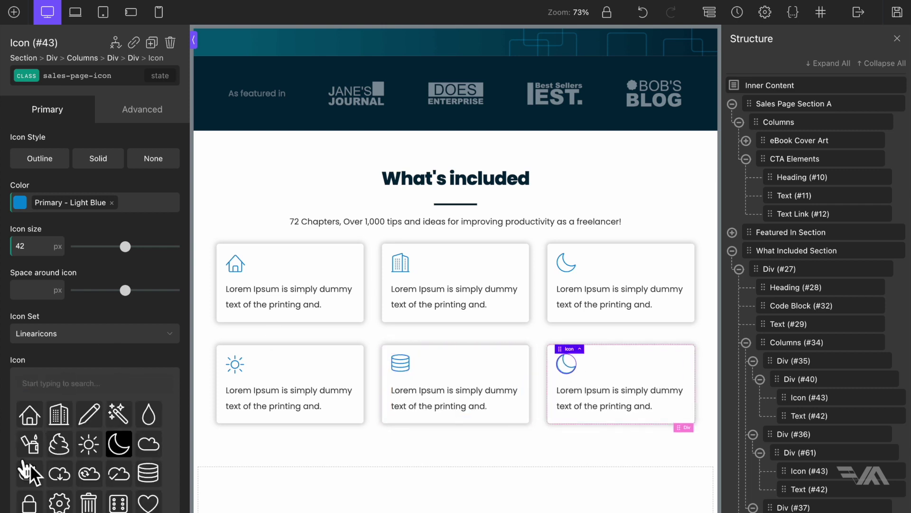
left_click(59, 475)
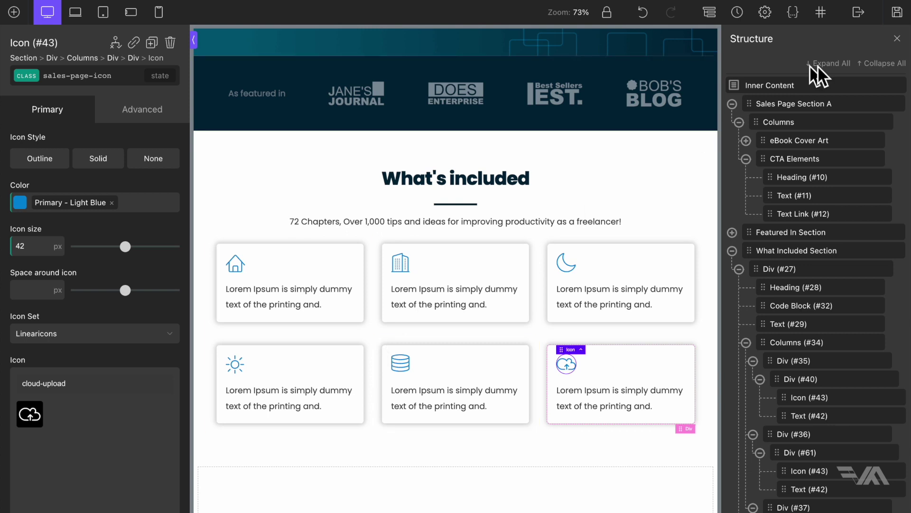
left_click(897, 13)
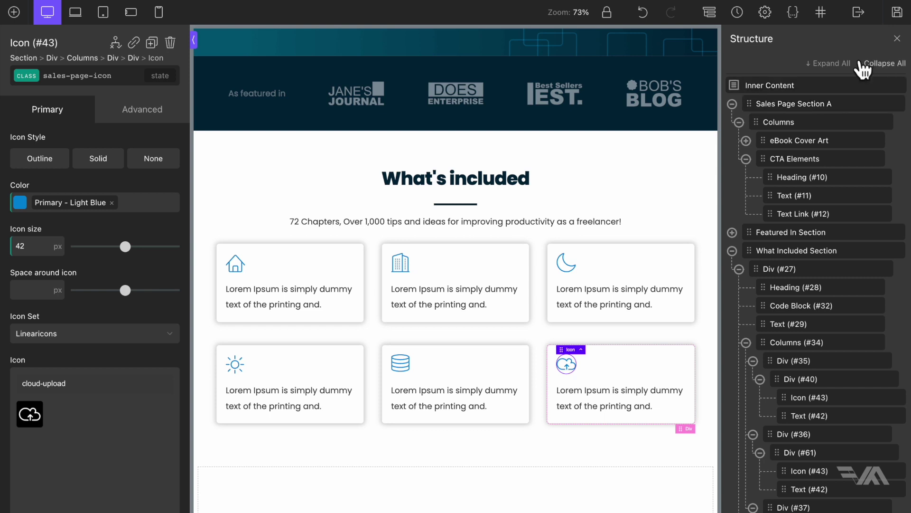
Collapse the whole structure tree and select the empty fourth section above the footer
left_click(880, 63)
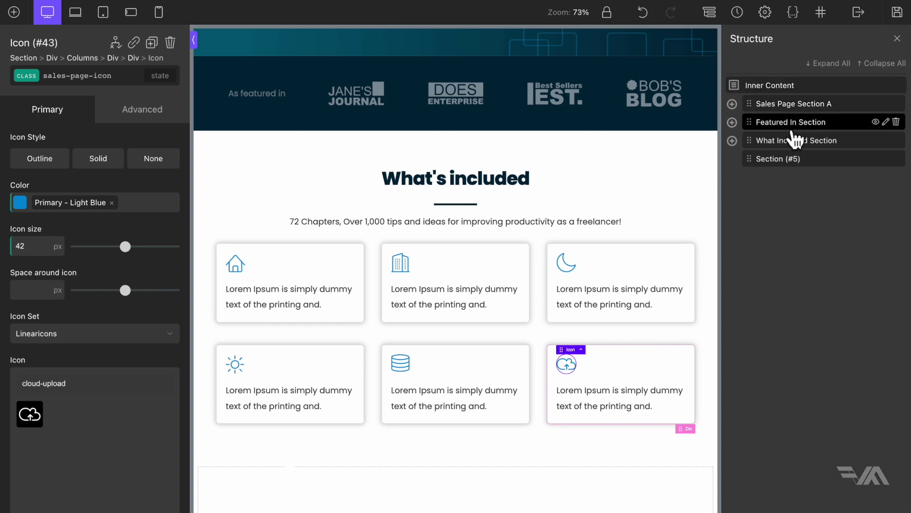
left_click(800, 162)
scroll(533, 276, "down", 4)
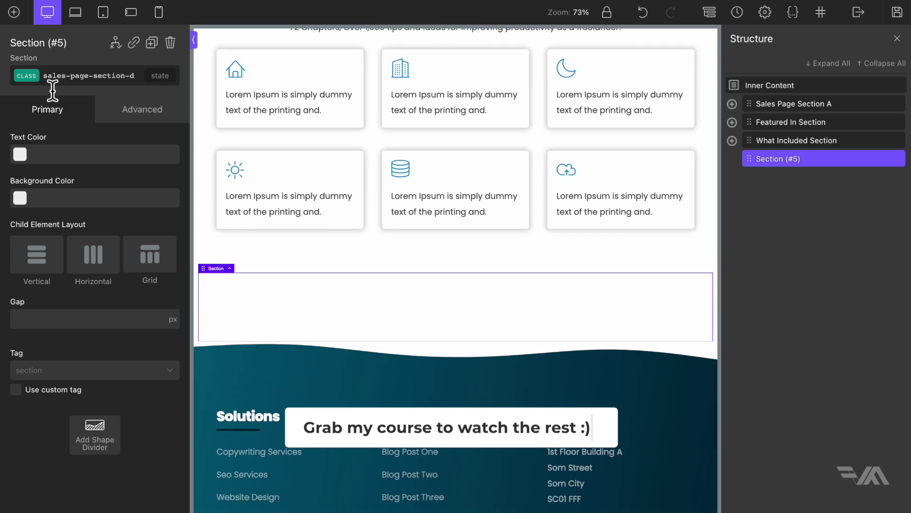
scroll(460, 274, "down", 1)
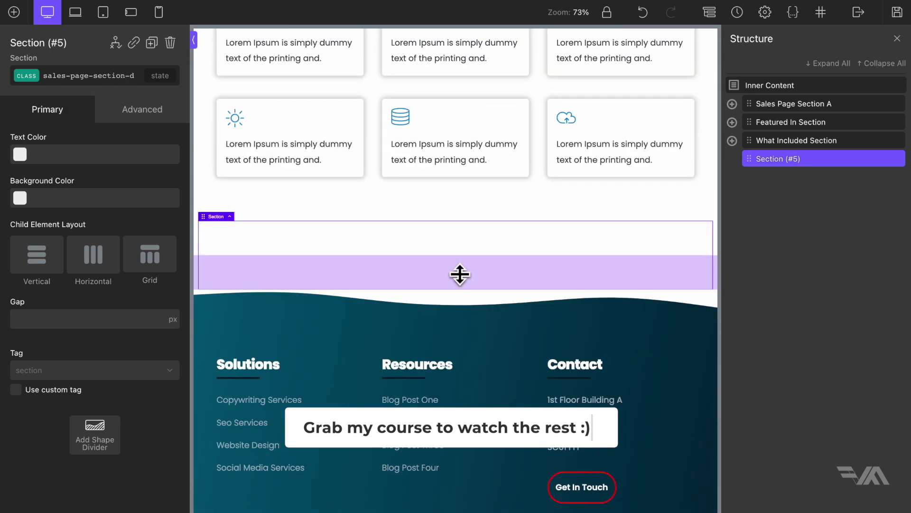